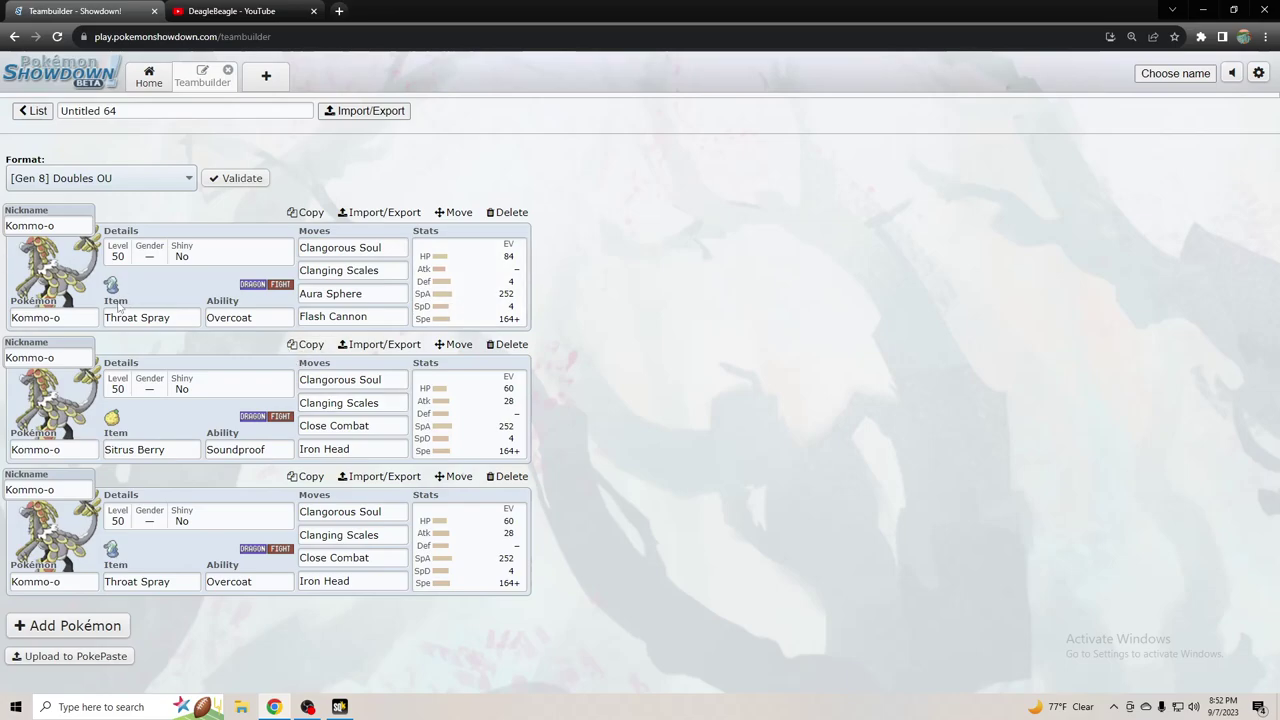
- Open the first Kommo-o's EV spread and try a Modest nature with 164 Sp. Atk and 252 Speed EVs
click(490, 288)
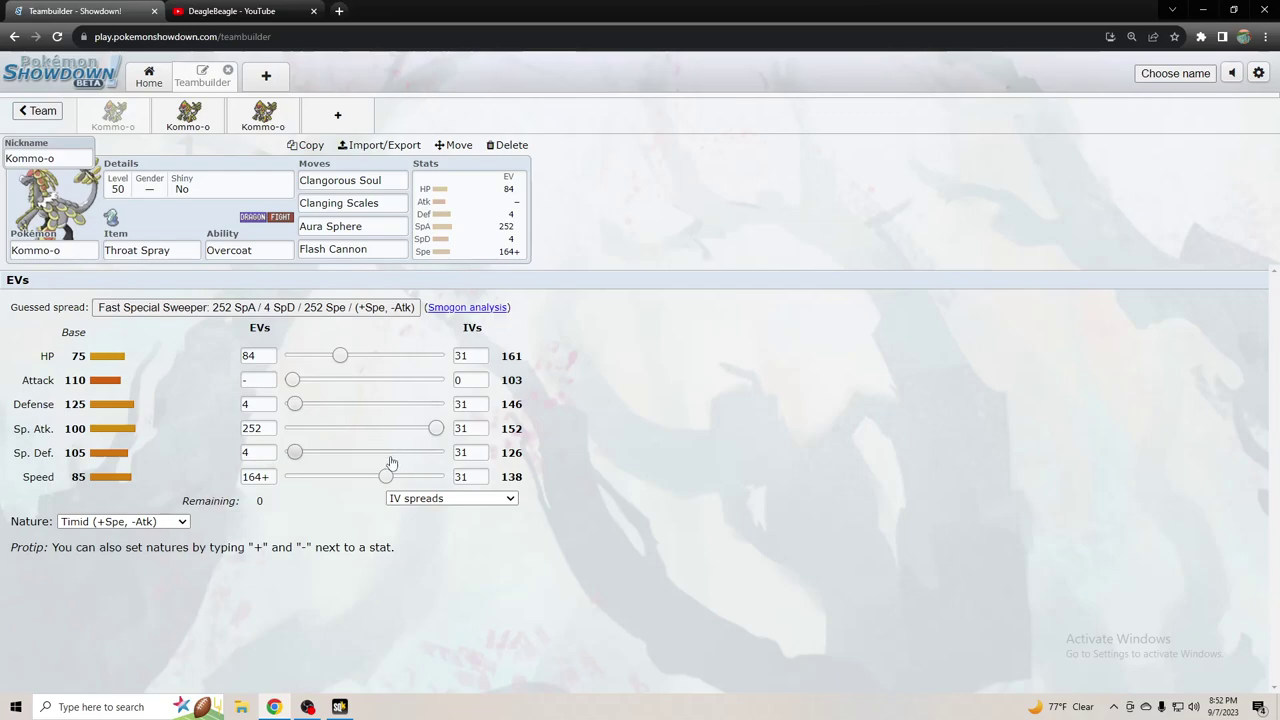
click(184, 521)
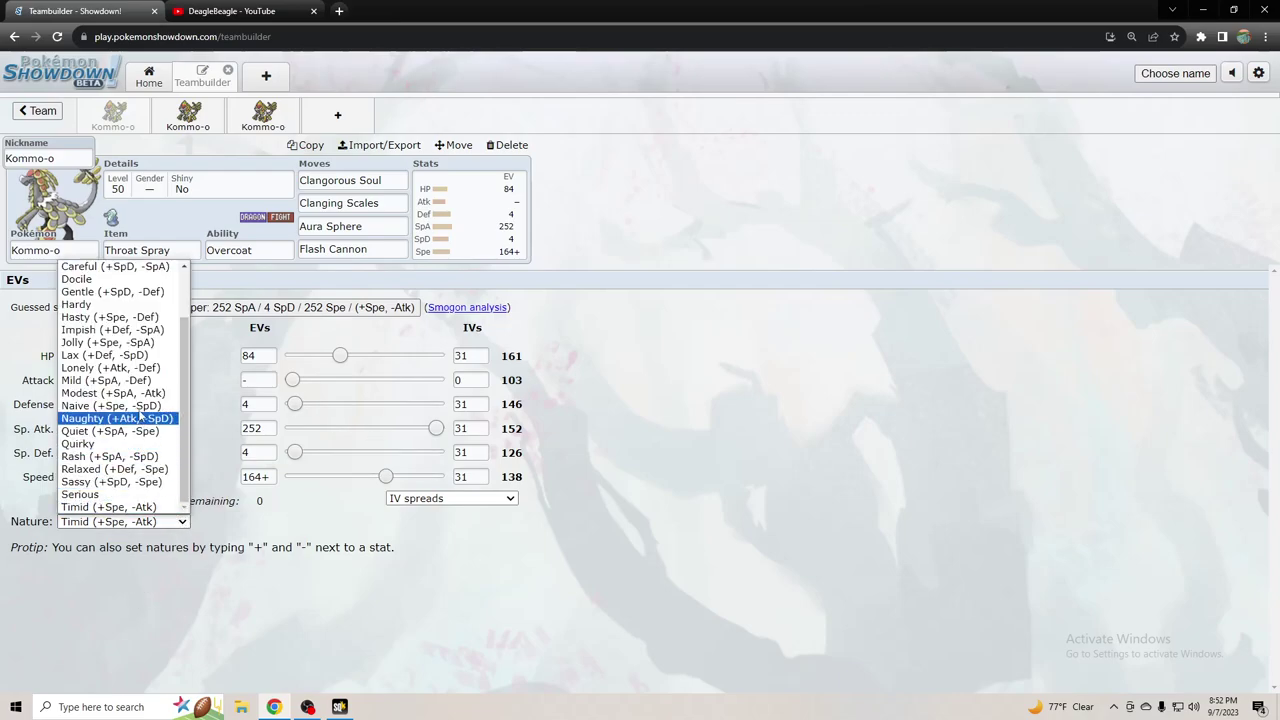
click(110, 395)
drag(432, 430, 294, 429)
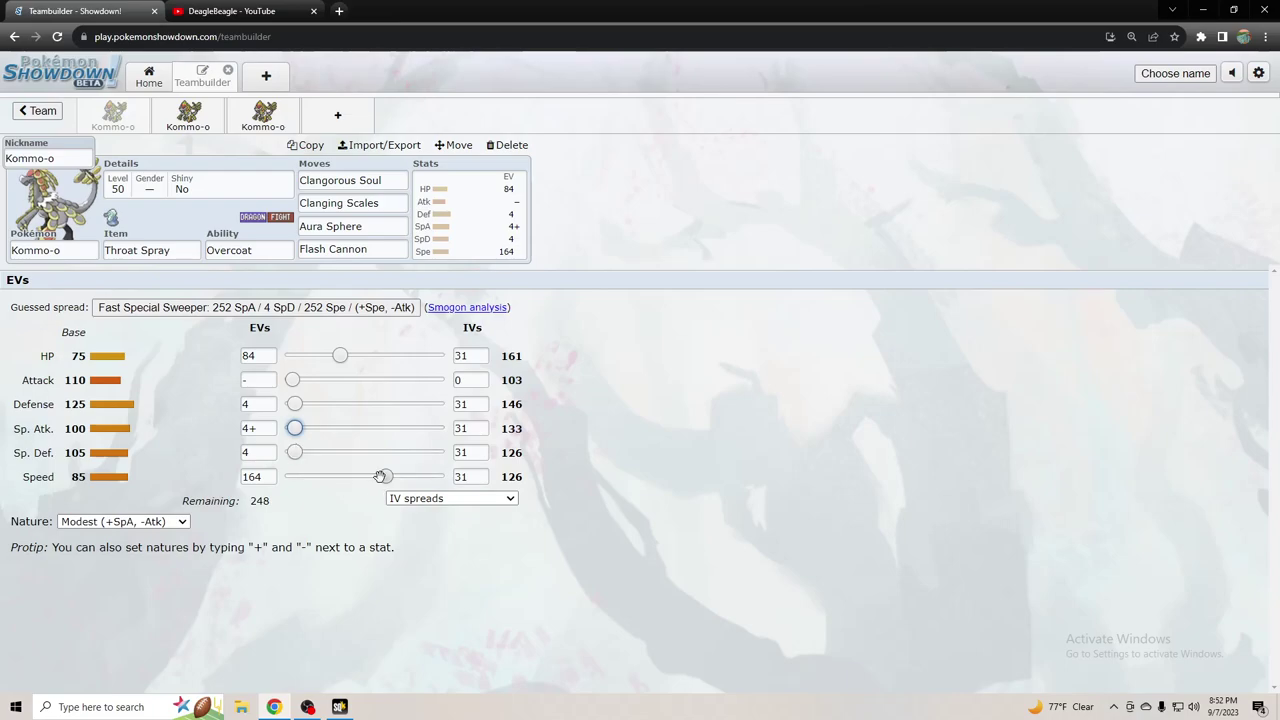
drag(386, 477, 436, 477)
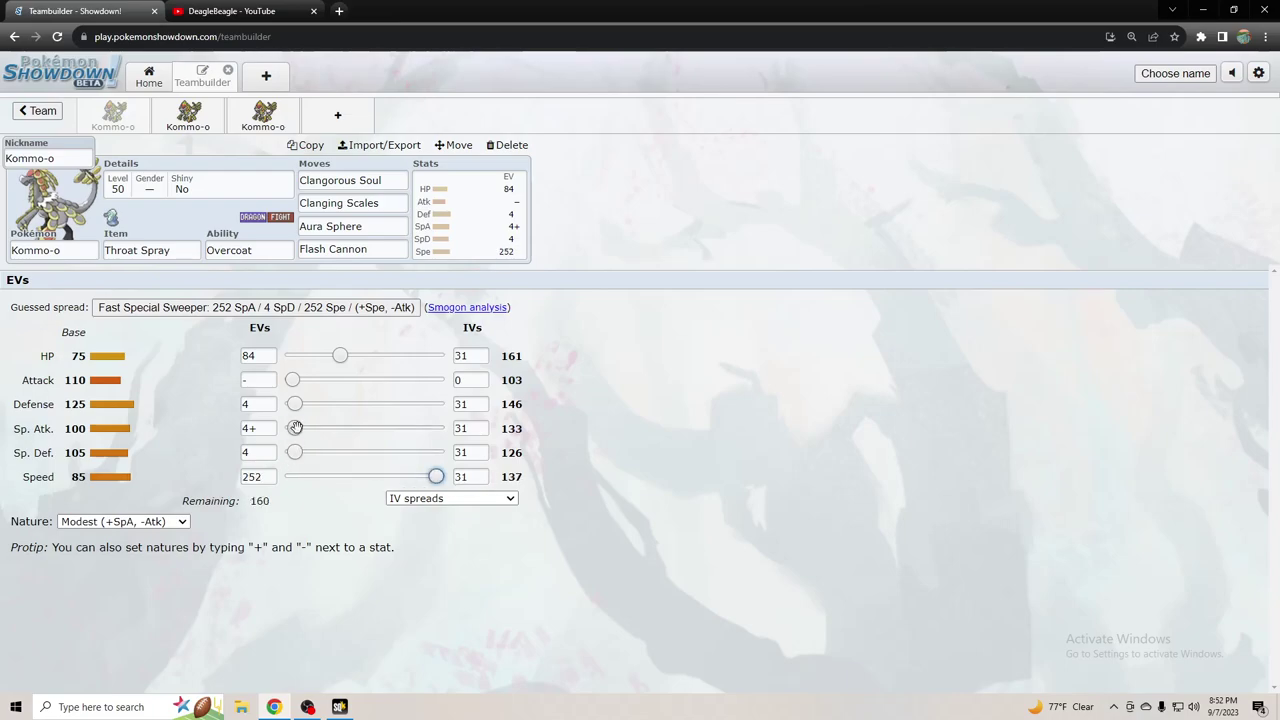
drag(294, 428, 386, 428)
- Set the first Kommo-o's nature to Timid (+Spe, -Atk)
click(150, 521)
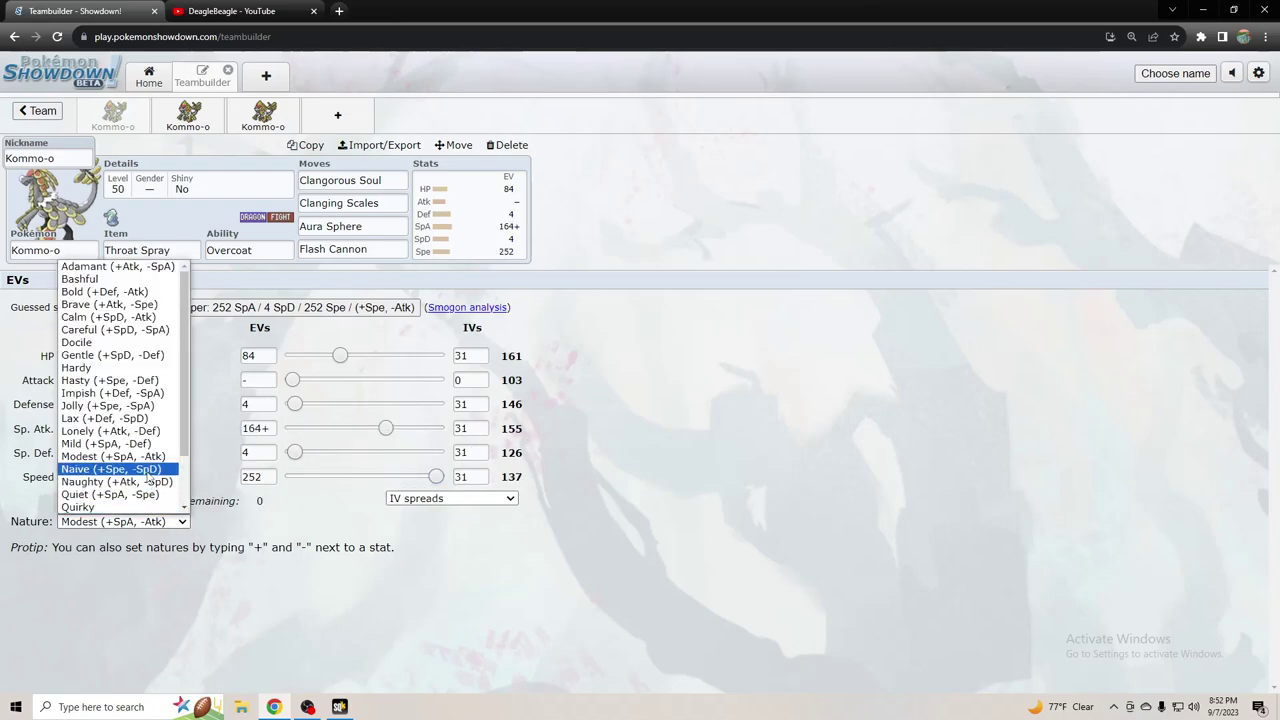
scroll(140, 480, down, 2)
click(143, 507)
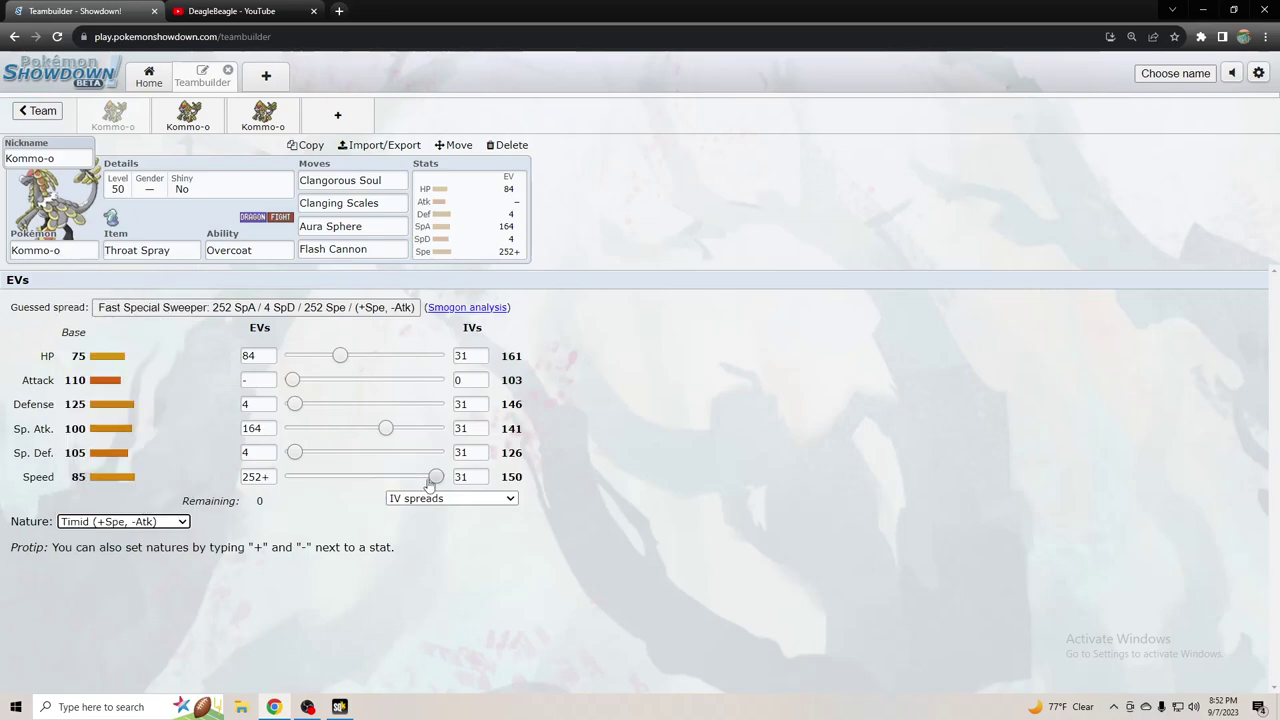
- Calculate 1.5 x 137 in a new browser tab and return to the teambuilder
click(339, 11)
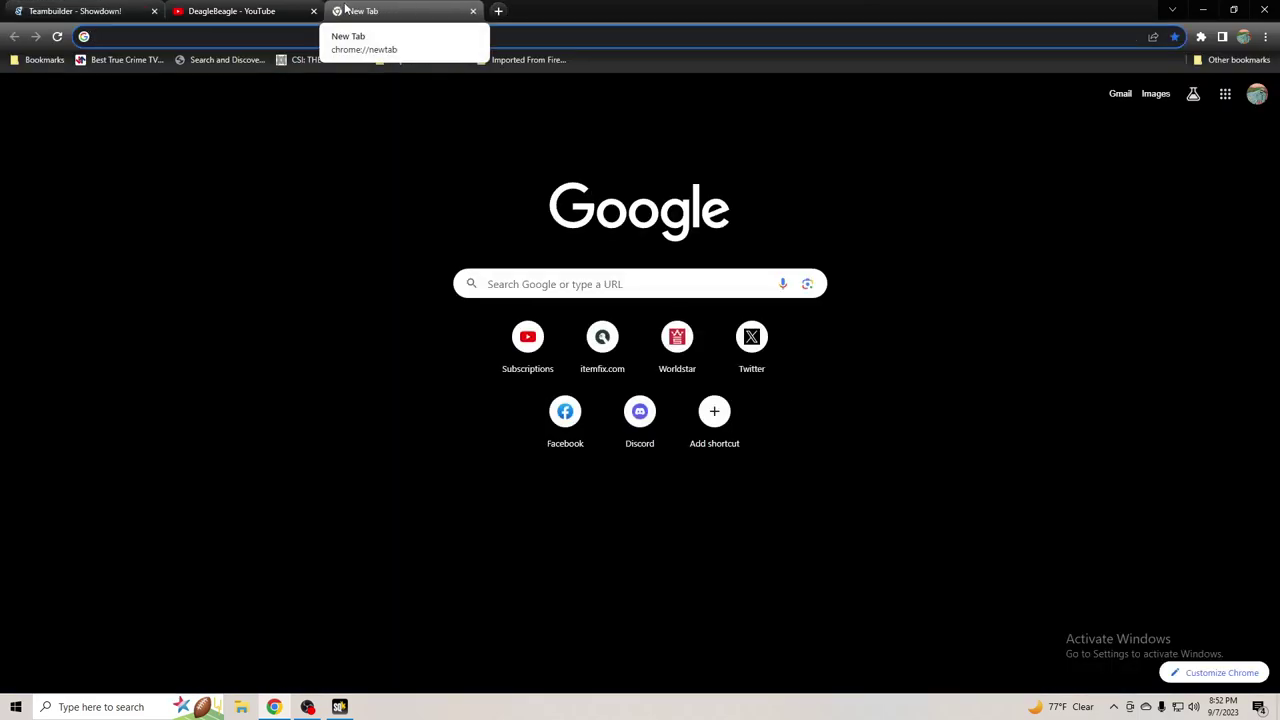
text(1.5 x 137)
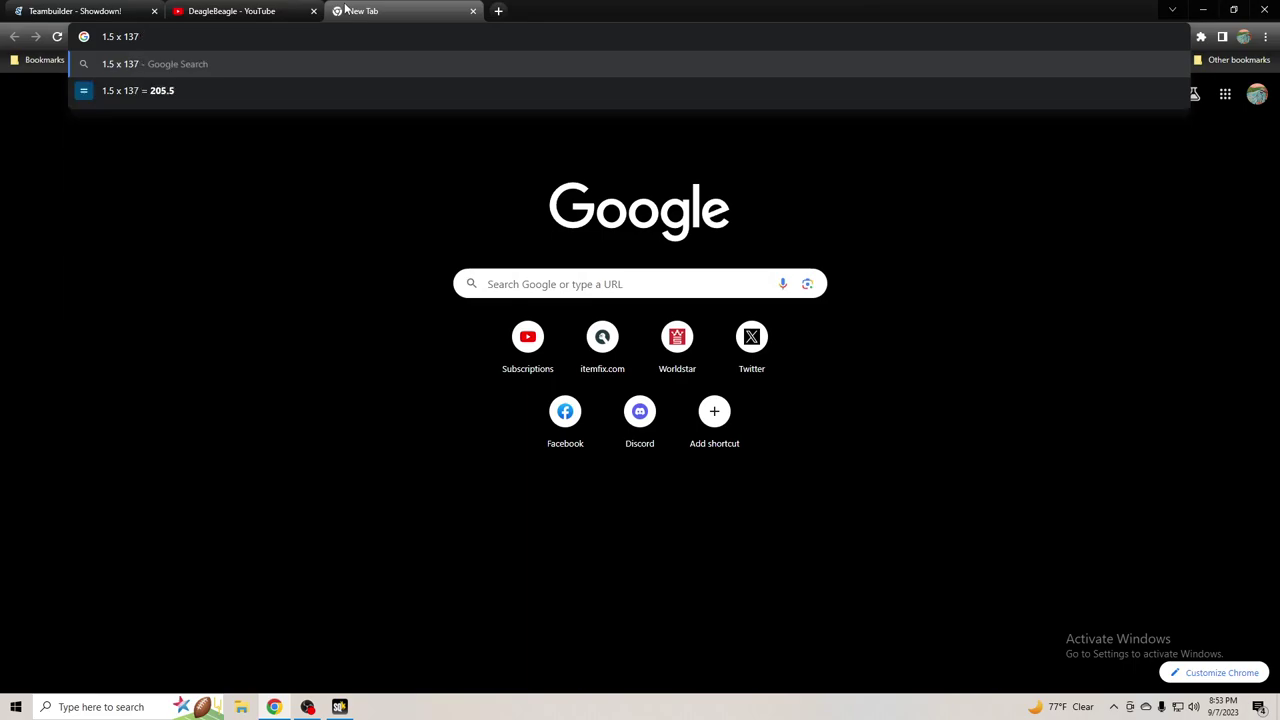
click(80, 11)
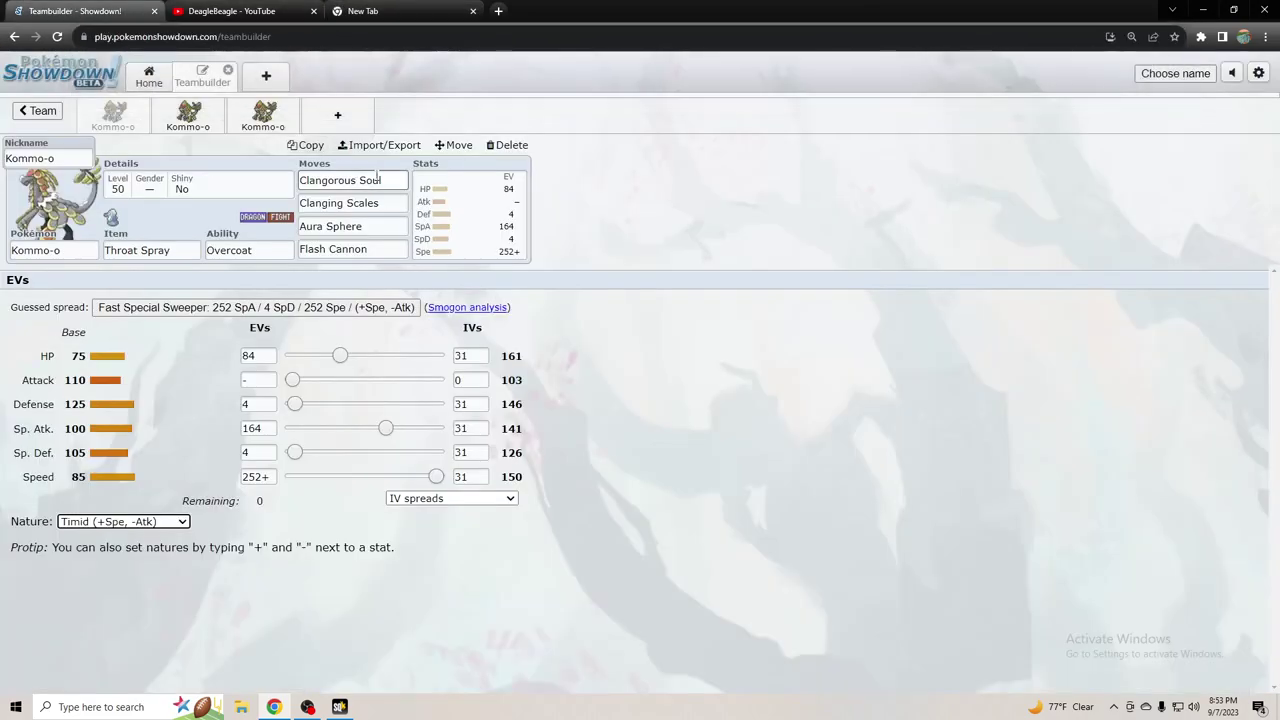
click(311, 328)
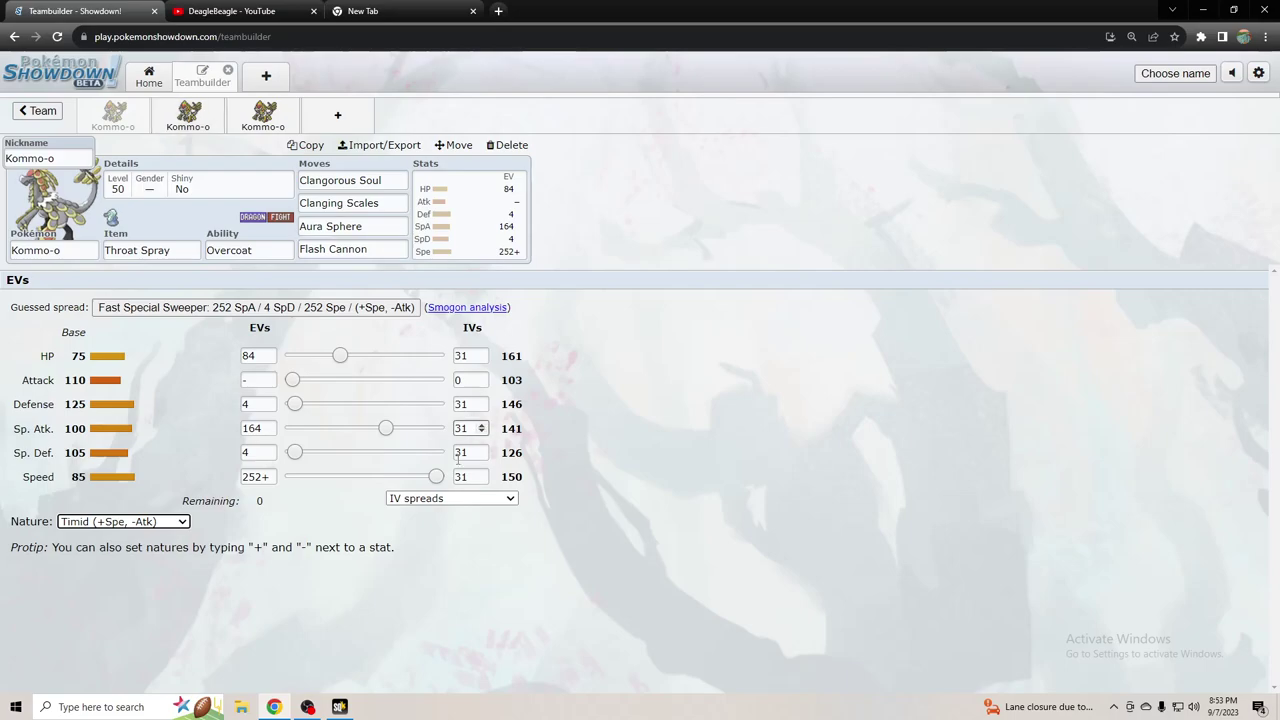
- Set the first Kommo-o's EVs to 252 Sp. Atk and 164 Speed
drag(436, 477, 531, 423)
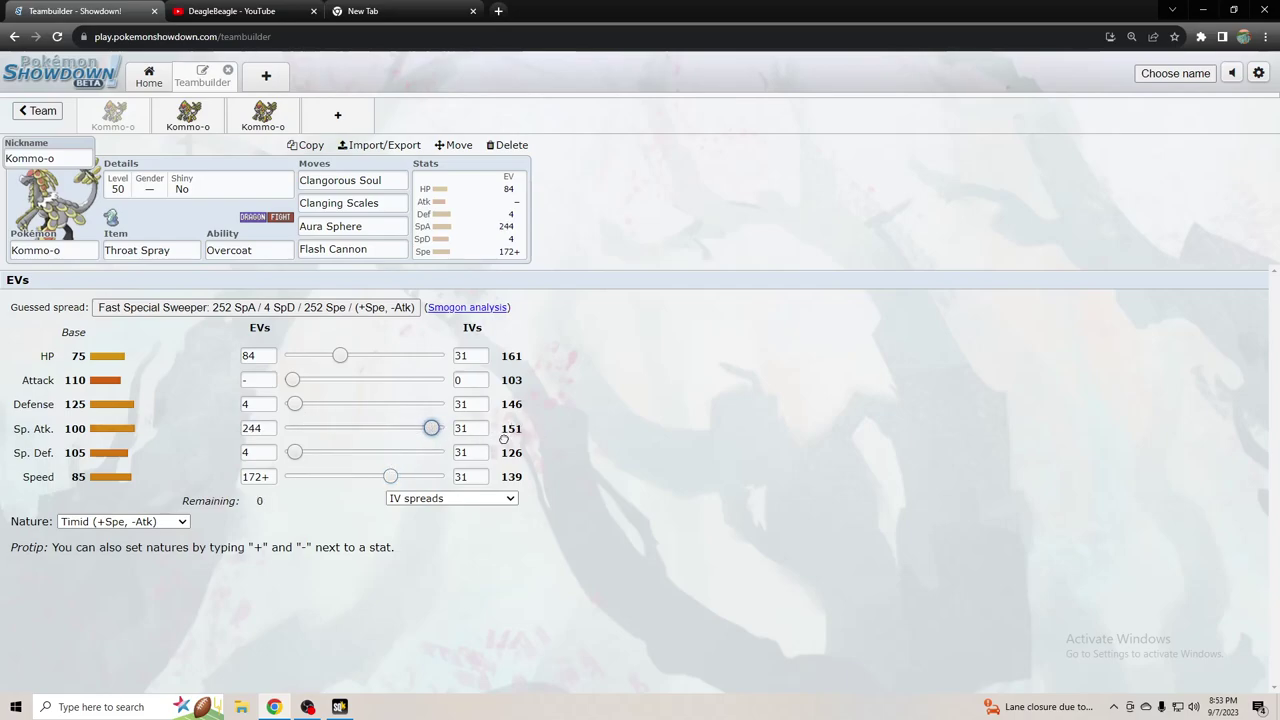
drag(388, 477, 385, 477)
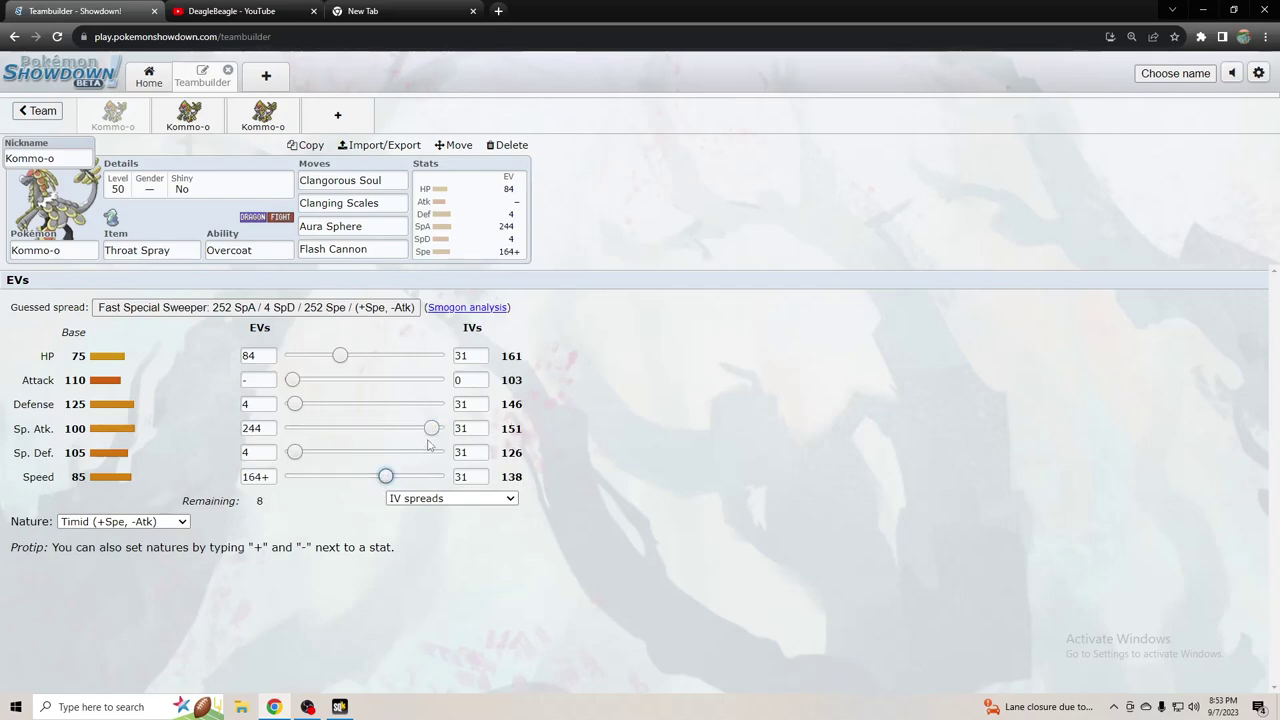
drag(429, 430, 440, 428)
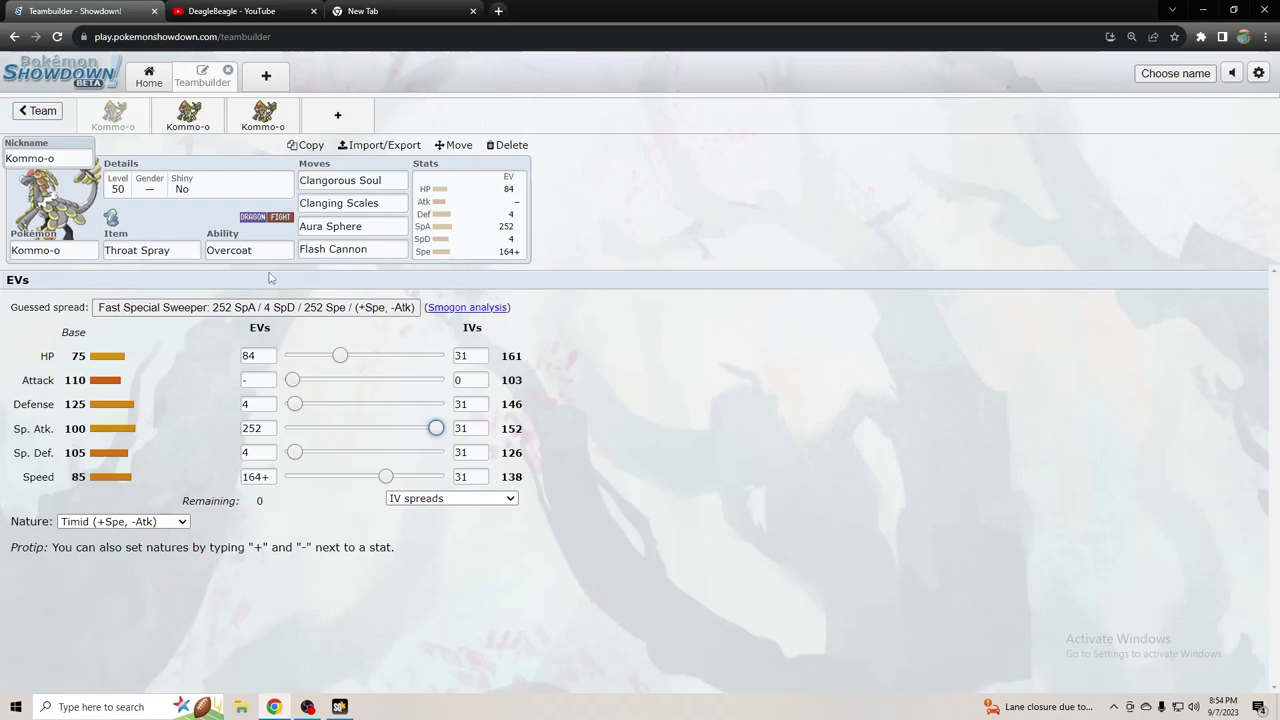
- Review the first Kommo-o's ability options and EV spread, and compare them with the second Kommo-o's set
click(252, 250)
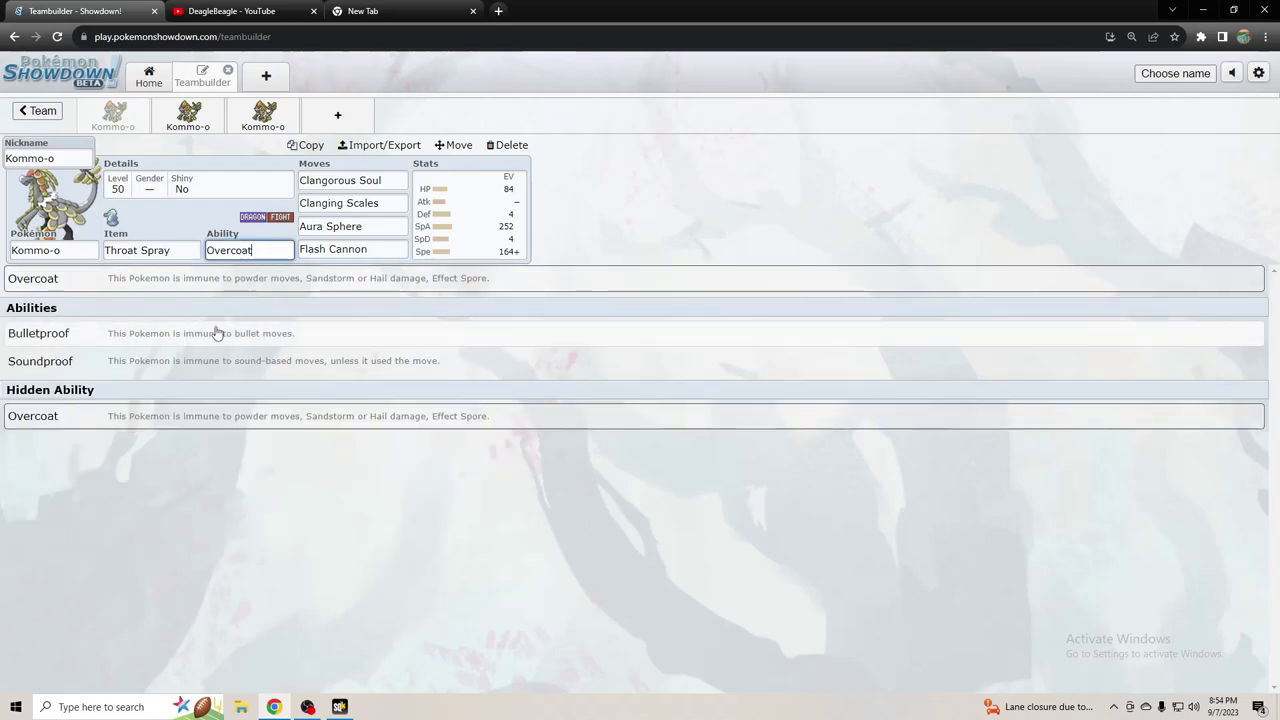
click(667, 245)
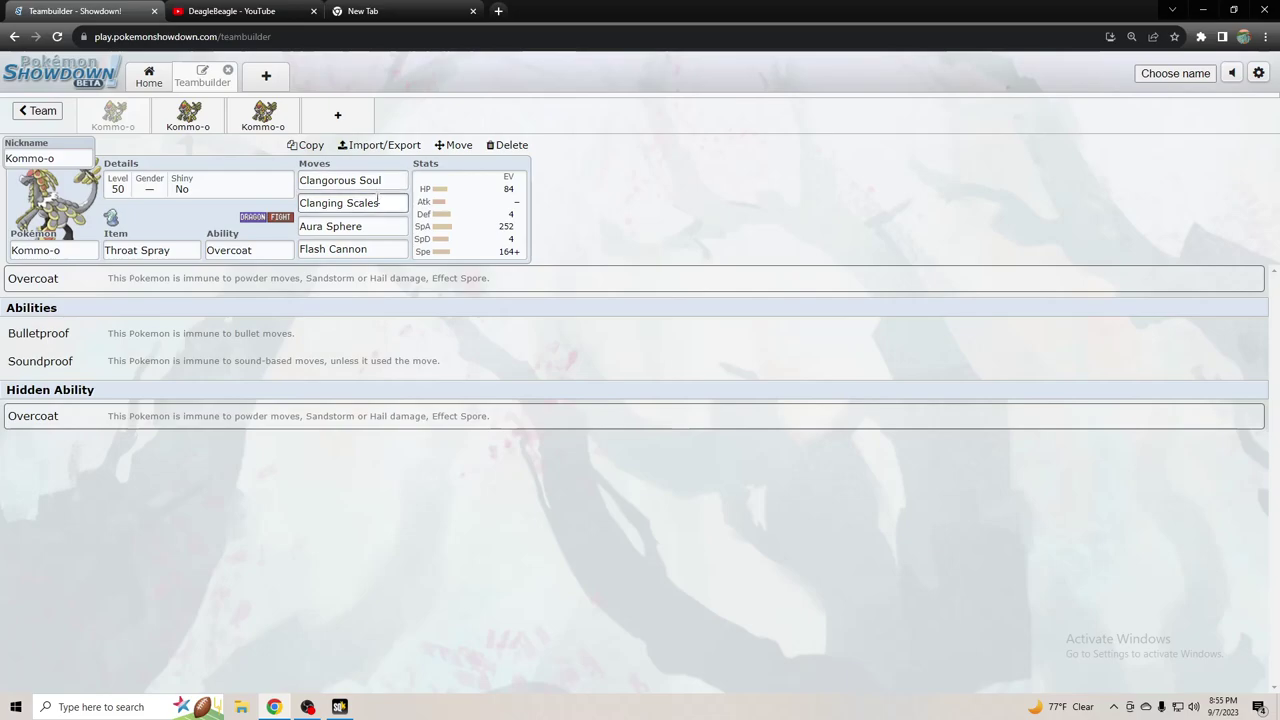
click(480, 240)
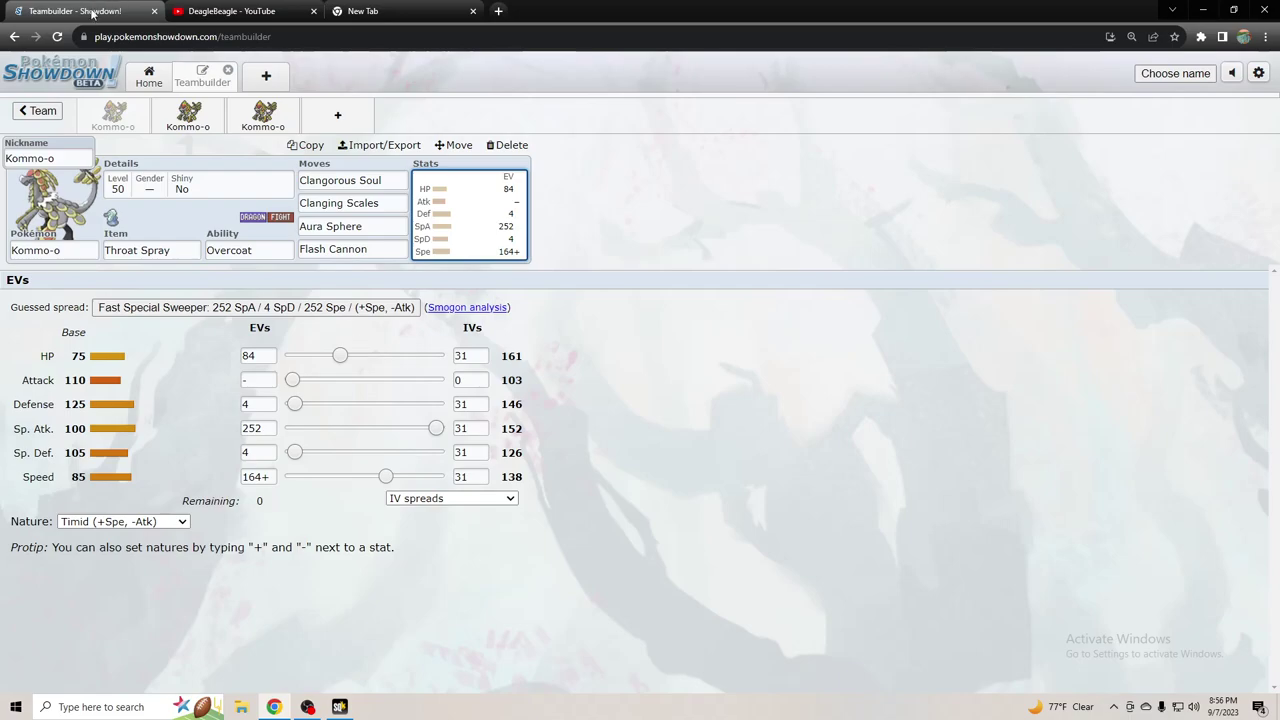
click(188, 115)
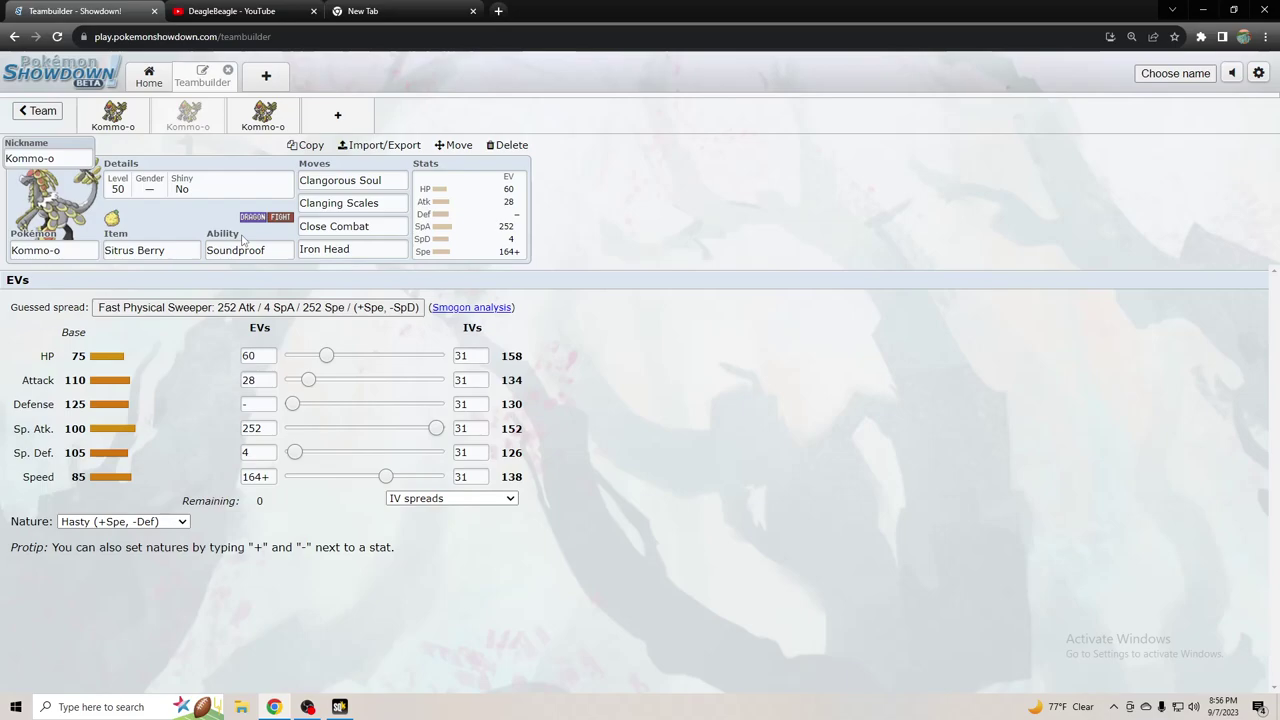
click(188, 113)
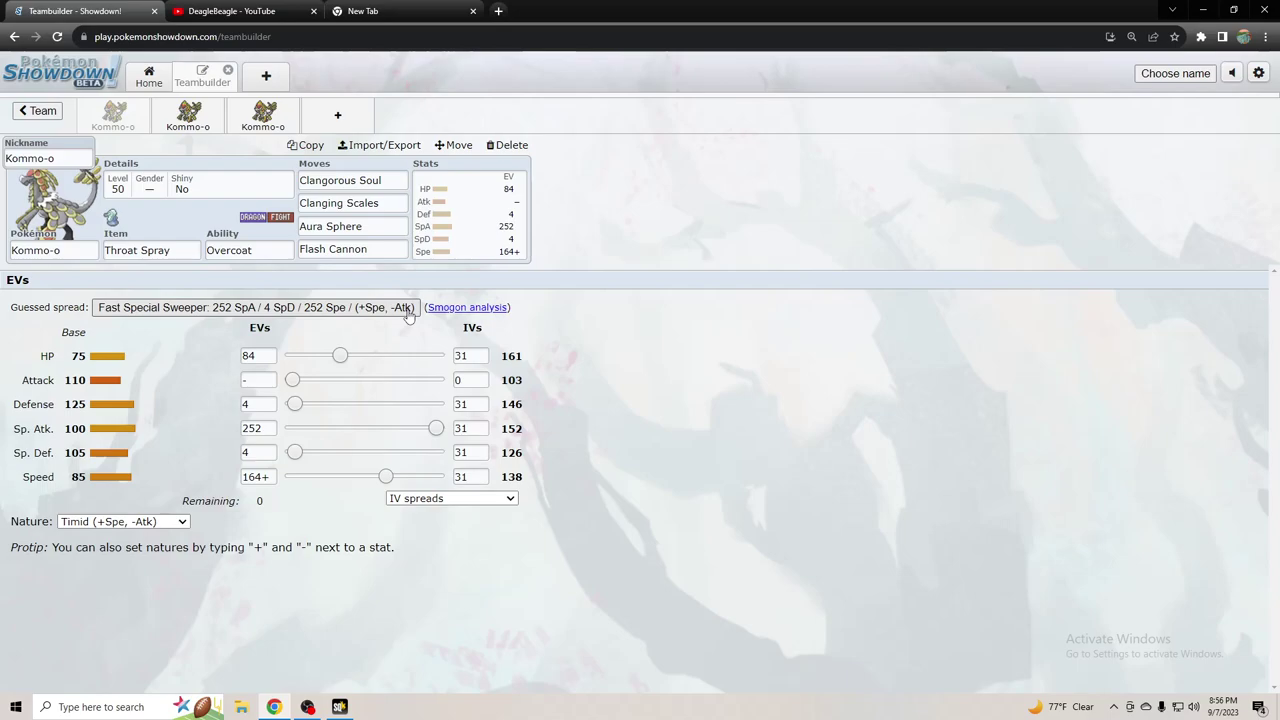
- Load the Pokémon Damage Calculator at nerd-of-now.github.io/NCP-VGC-Damage-Calculator in the blank browser tab
click(418, 11)
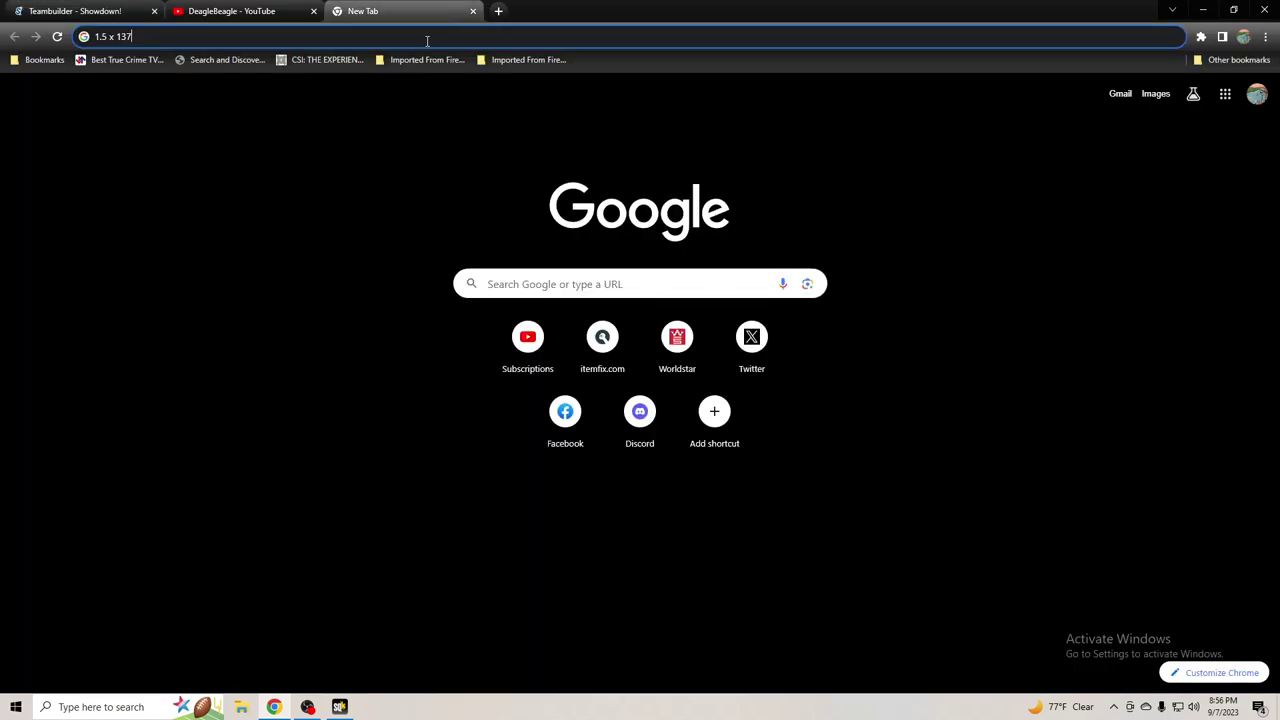
click(427, 40)
key(BackSpace)
text(ne)
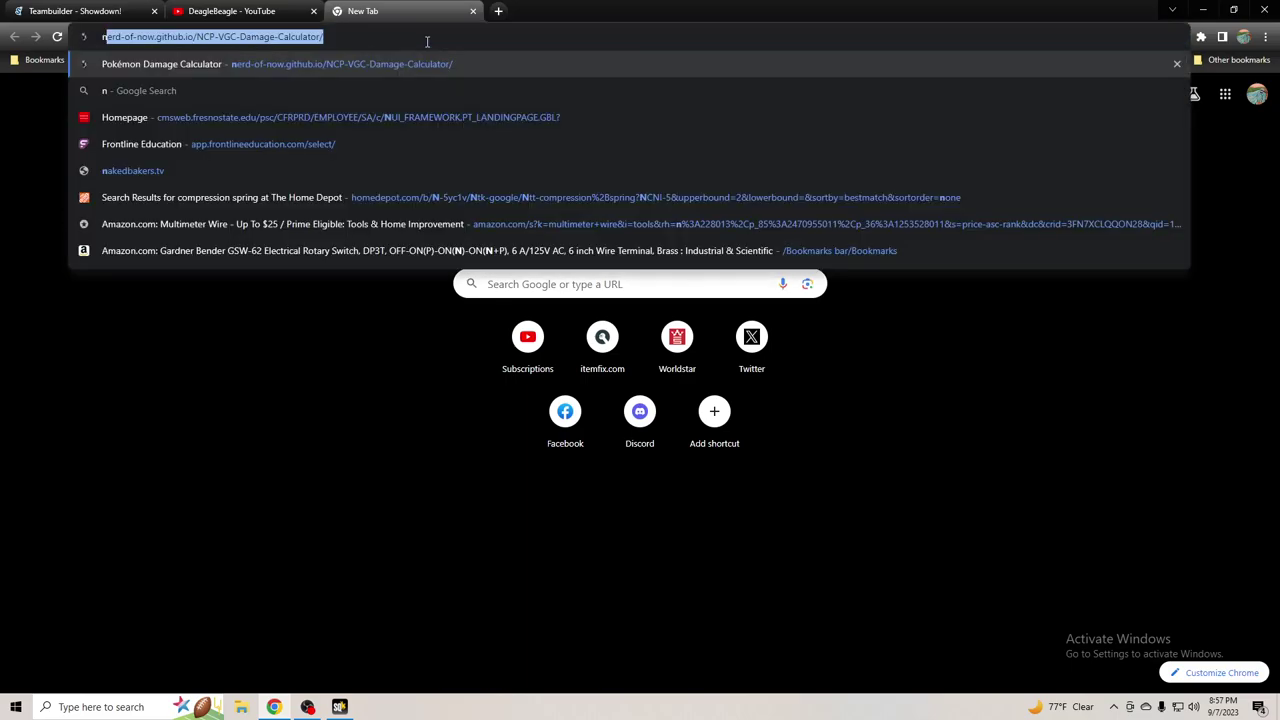
key(Return)
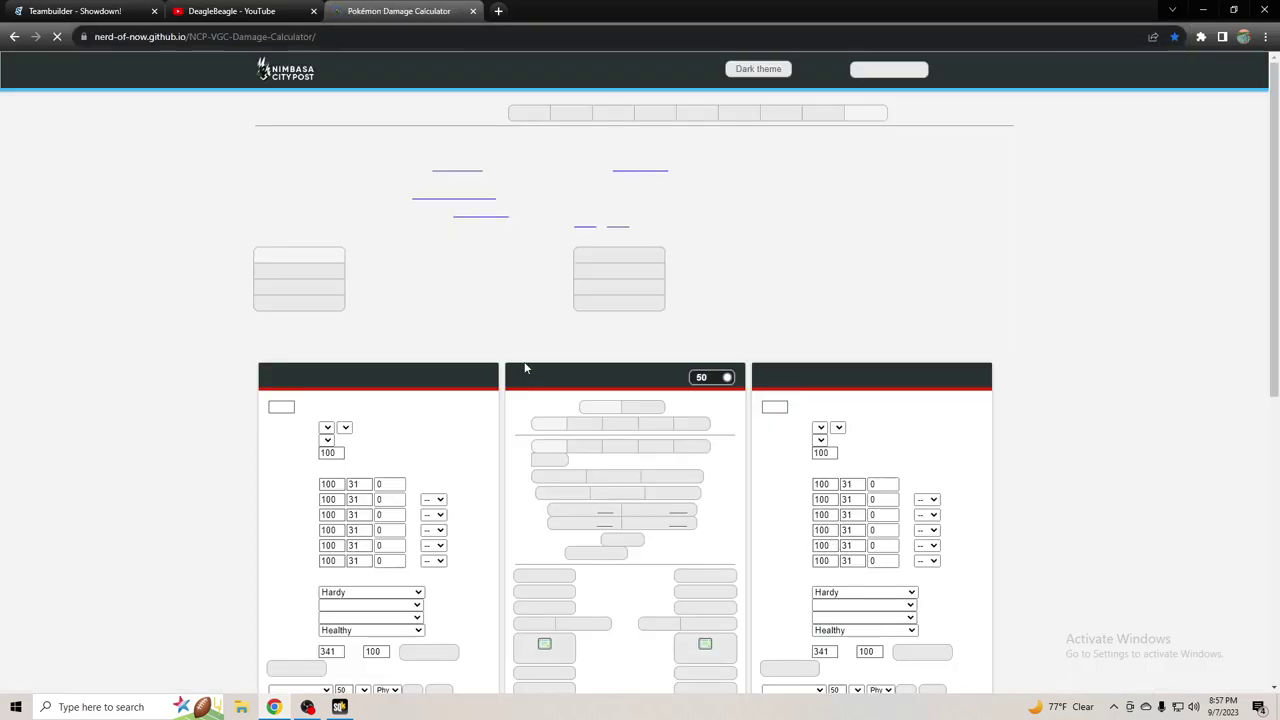
- Load Flutter Mane's Sash Set as Pokémon 2
click(860, 426)
text(flutter)
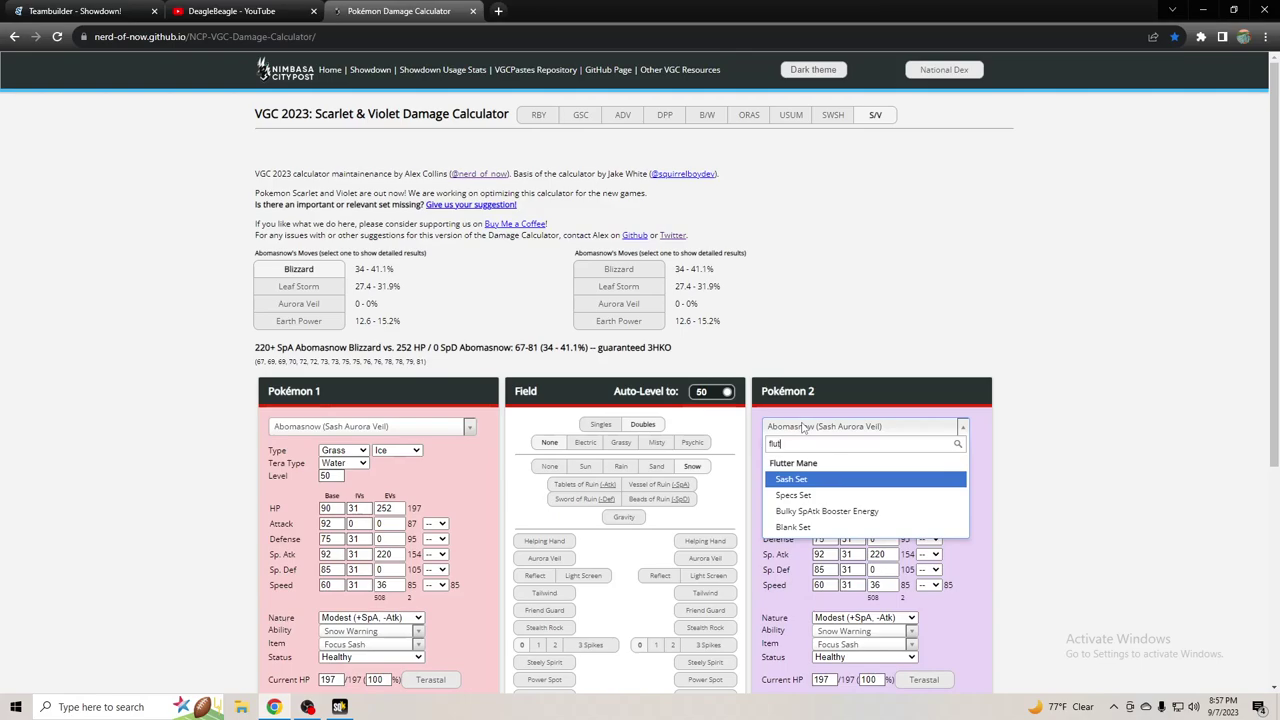
click(890, 484)
- Try to find Kommo-o among the available sets for Pokémon 1
click(381, 427)
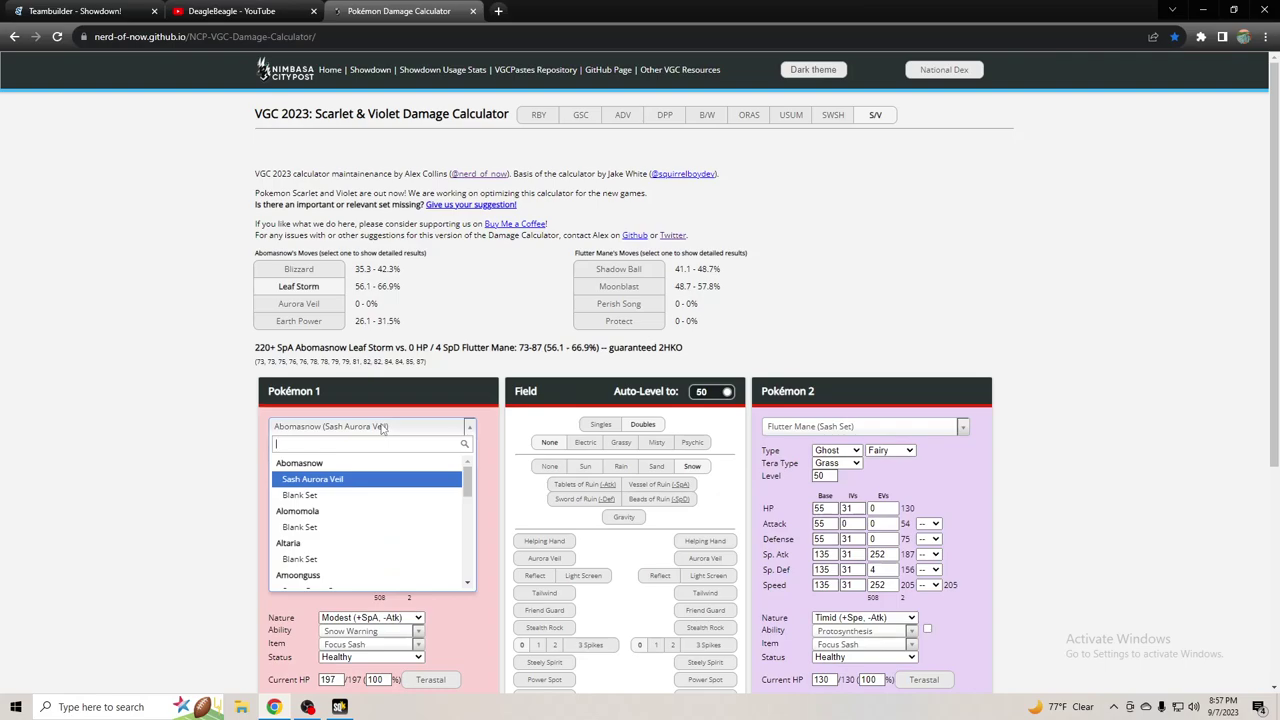
text(kommo)
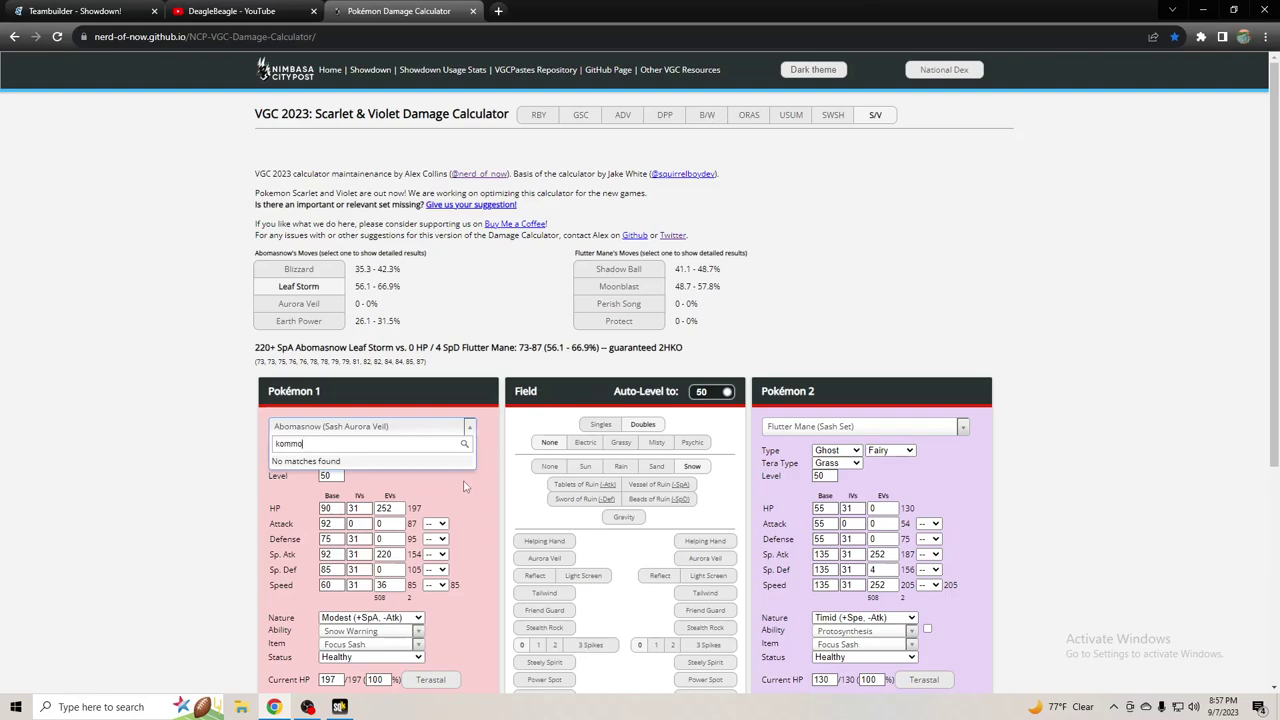
click(379, 427)
- Load Hydreigon's Tera Fire Life Orb set as Pokémon 1
click(379, 427)
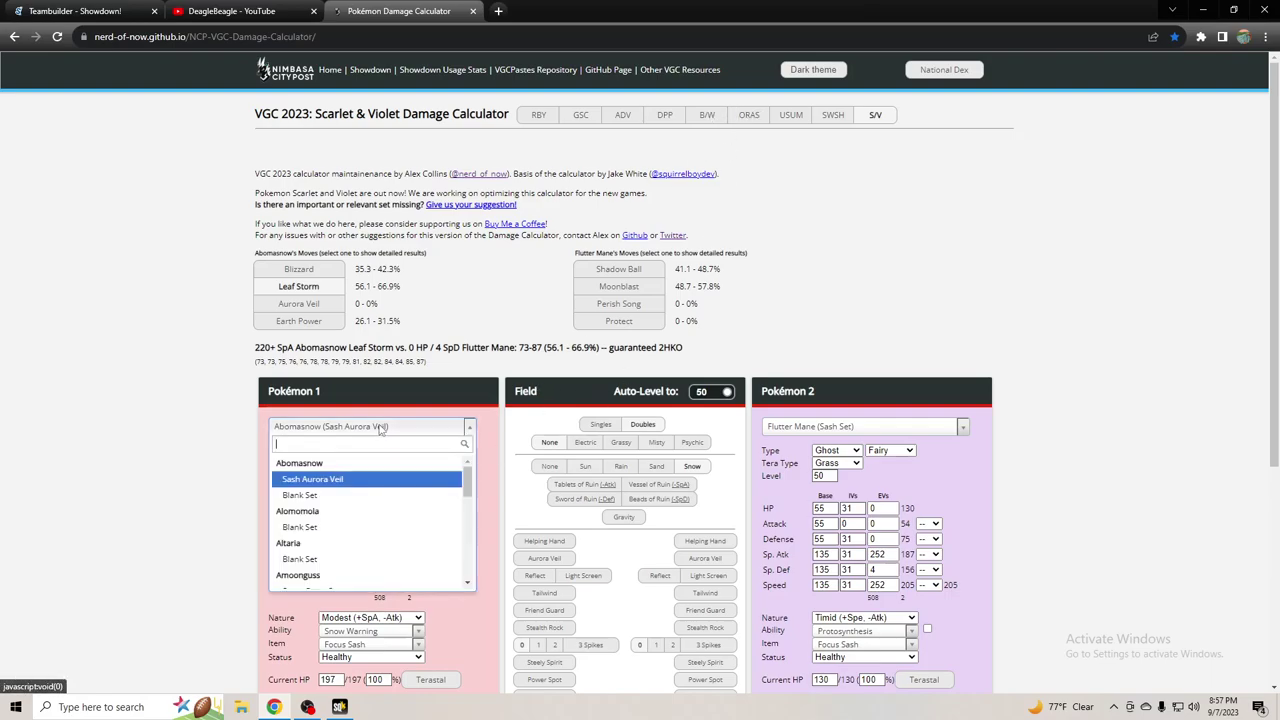
text(hydreigon)
key(Return)
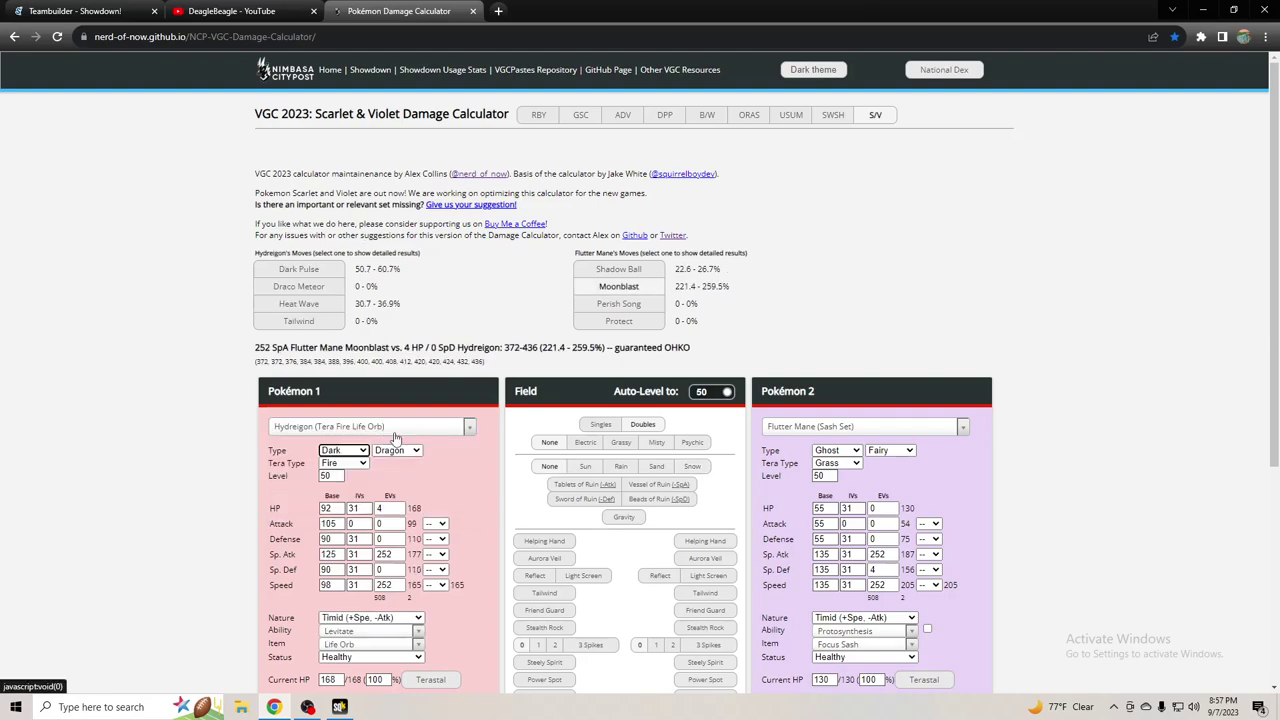
- Set Hydreigon's ability to Keen Eye and its item to Throat Spray
click(363, 641)
click(365, 572)
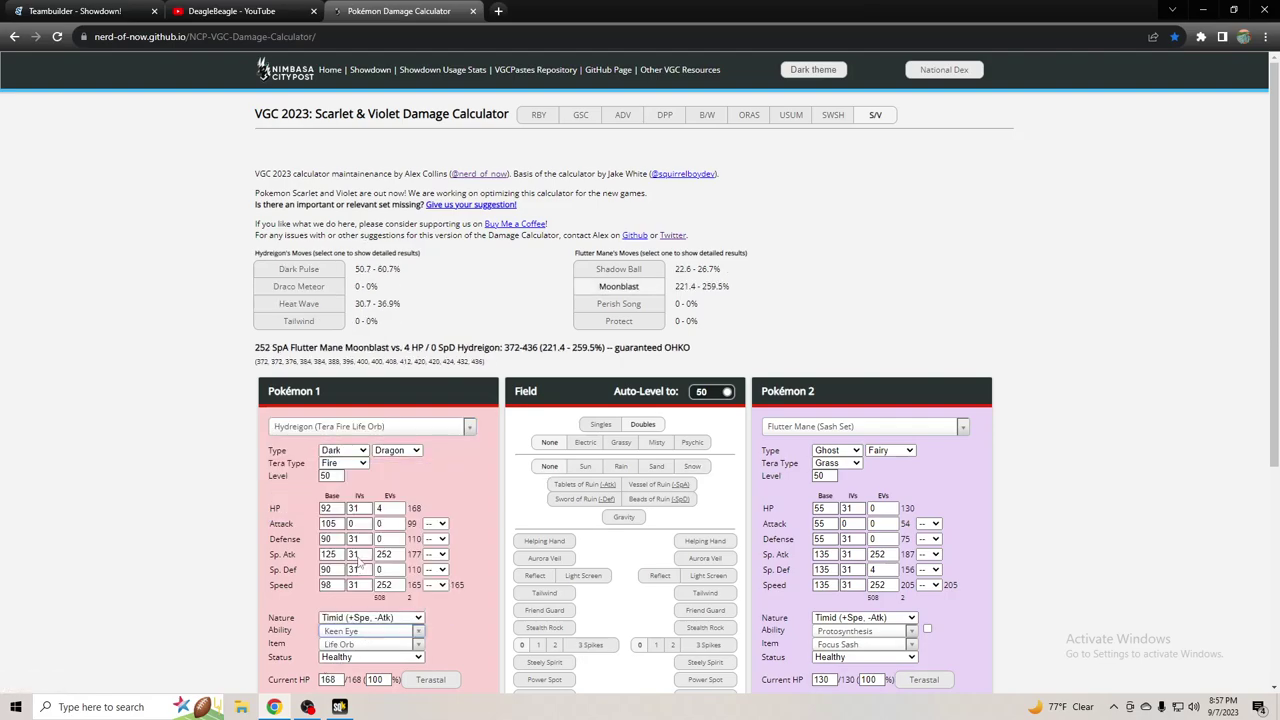
click(362, 644)
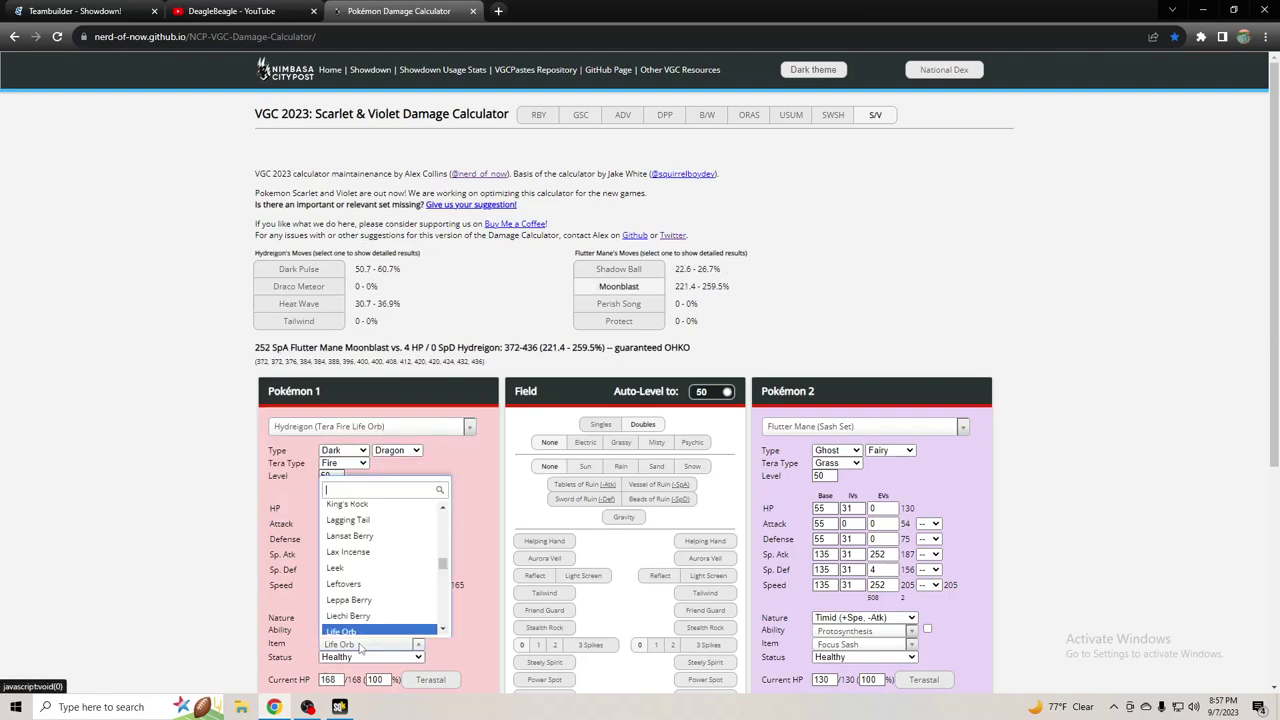
scroll(367, 585, down, 5)
text(throat)
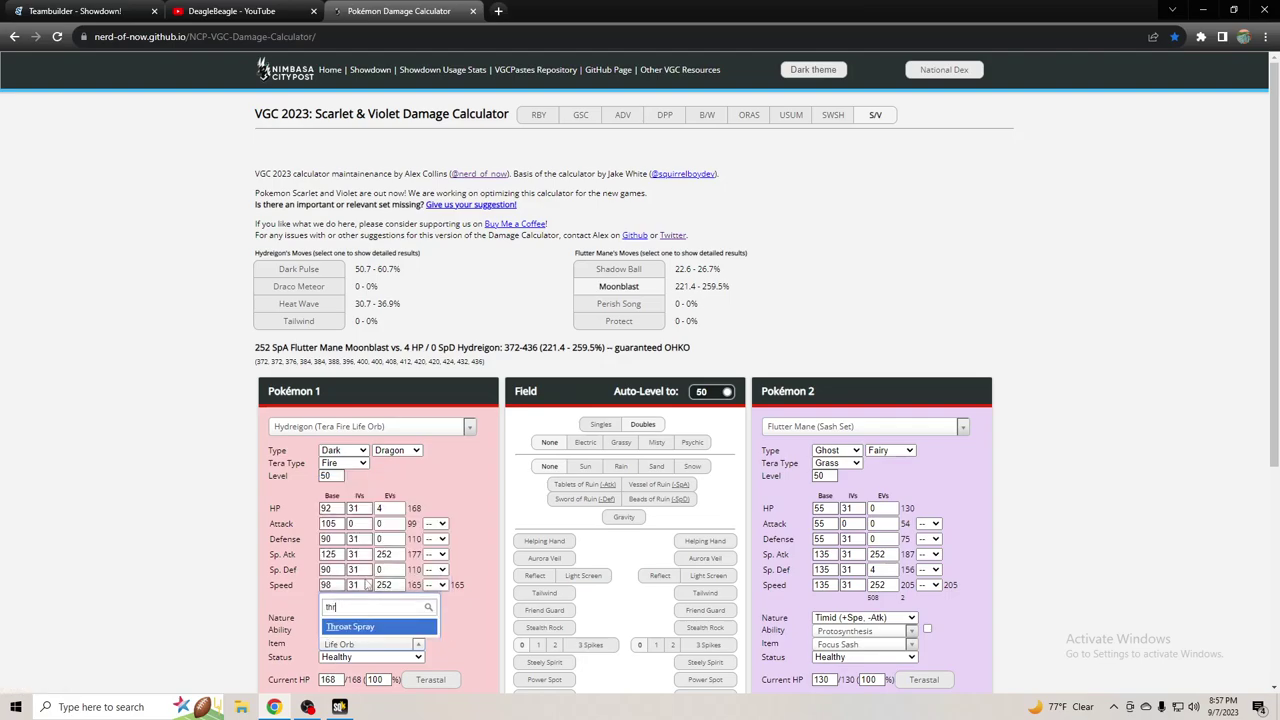
click(408, 628)
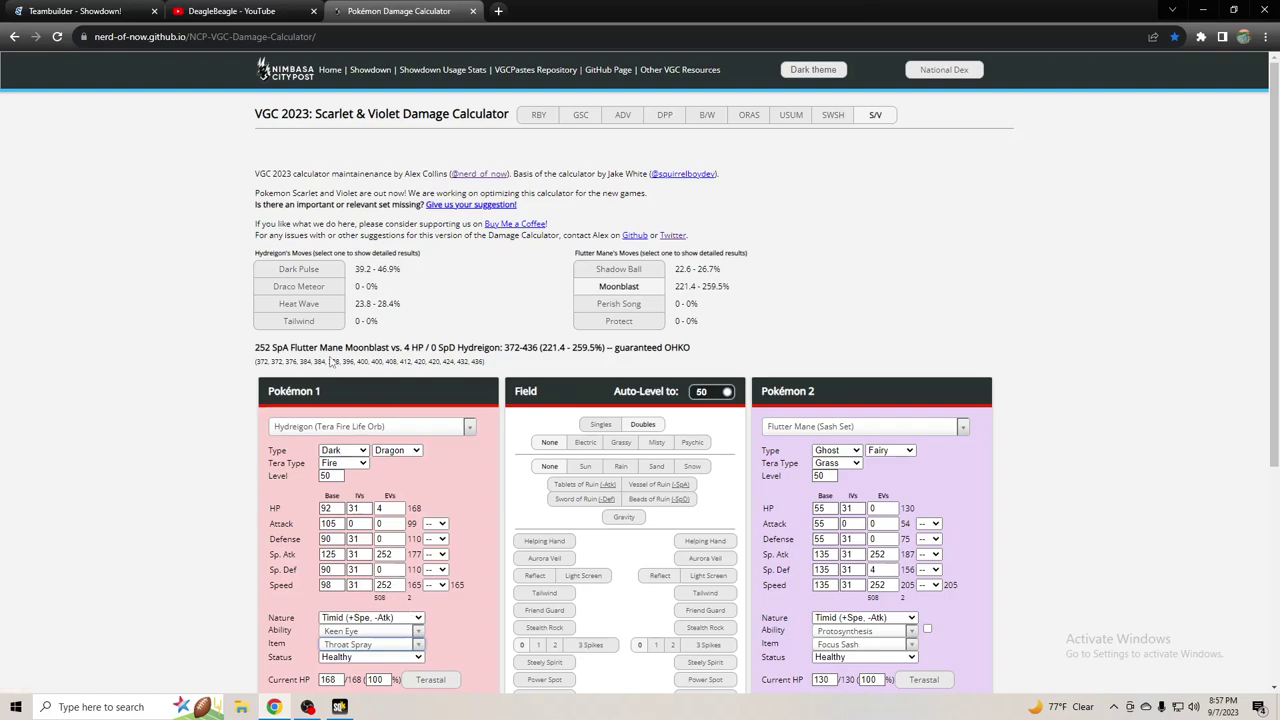
- Replace Hydreigon's Heat Wave with Flash Cannon and show that move's detailed damage result against Flutter Mane
scroll(317, 420, down, 2)
scroll(317, 428, down, 1)
click(316, 531)
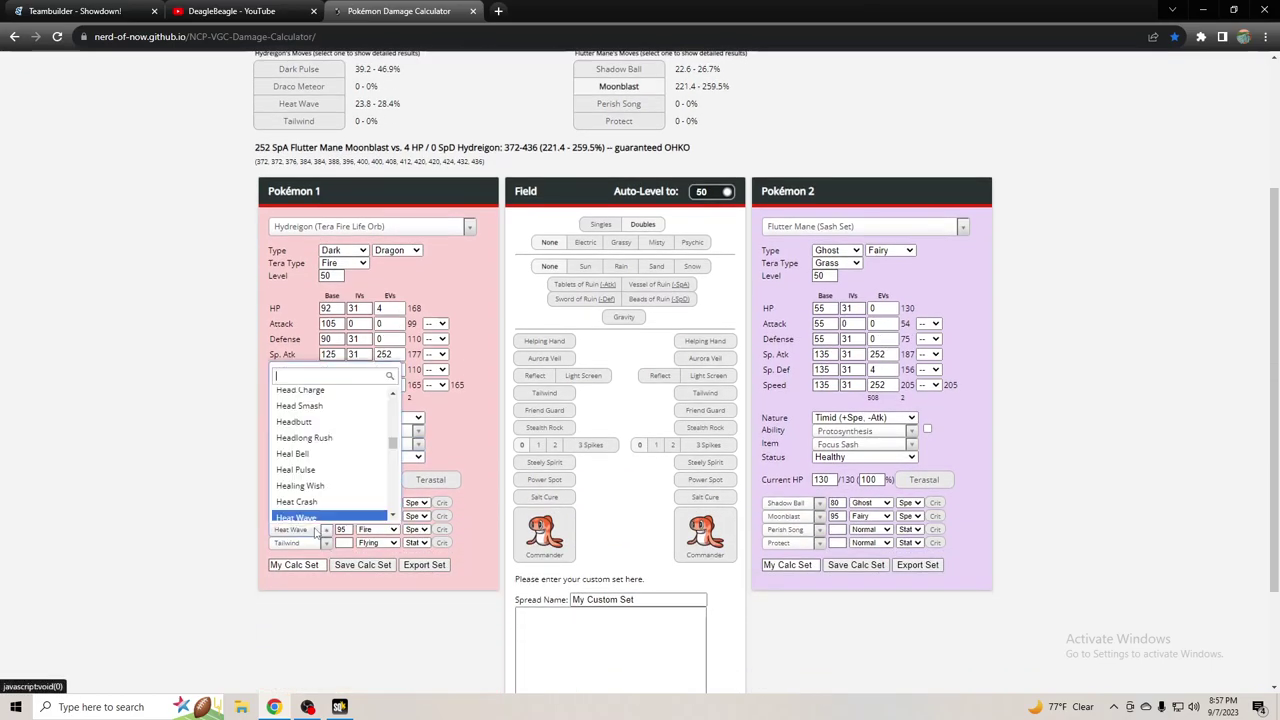
text(flash)
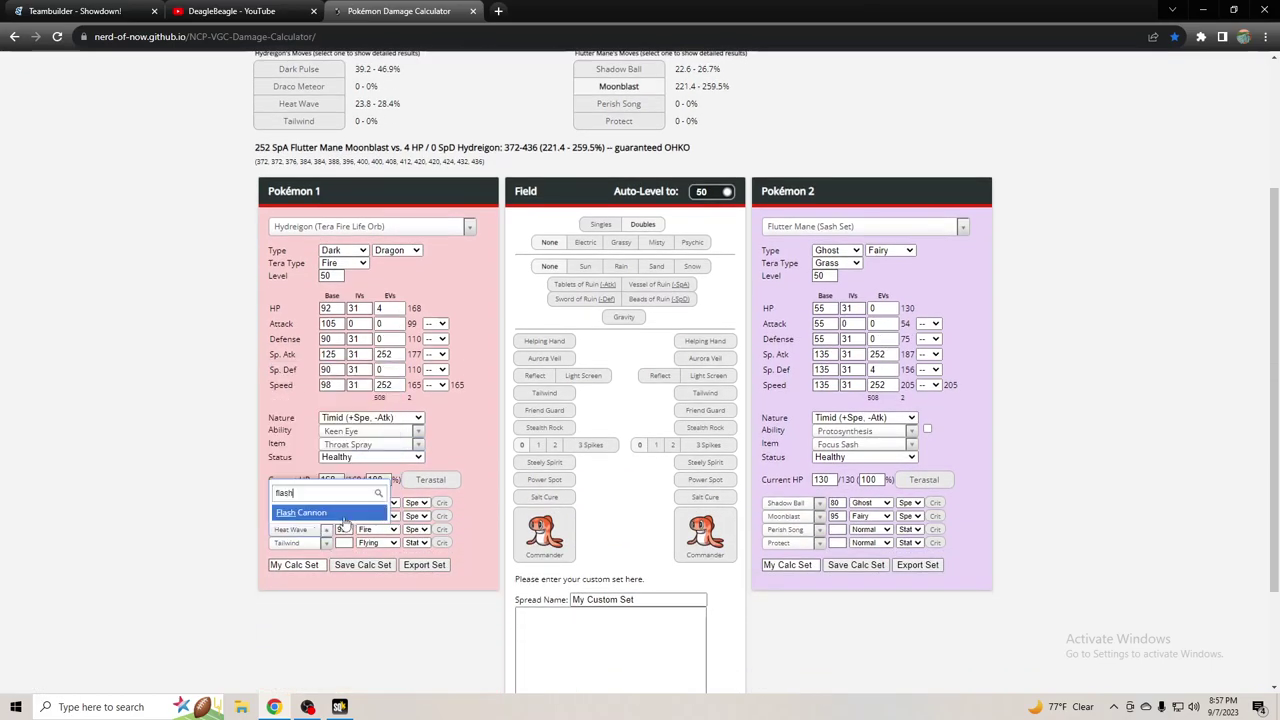
click(345, 515)
scroll(268, 252, up, 2)
click(298, 303)
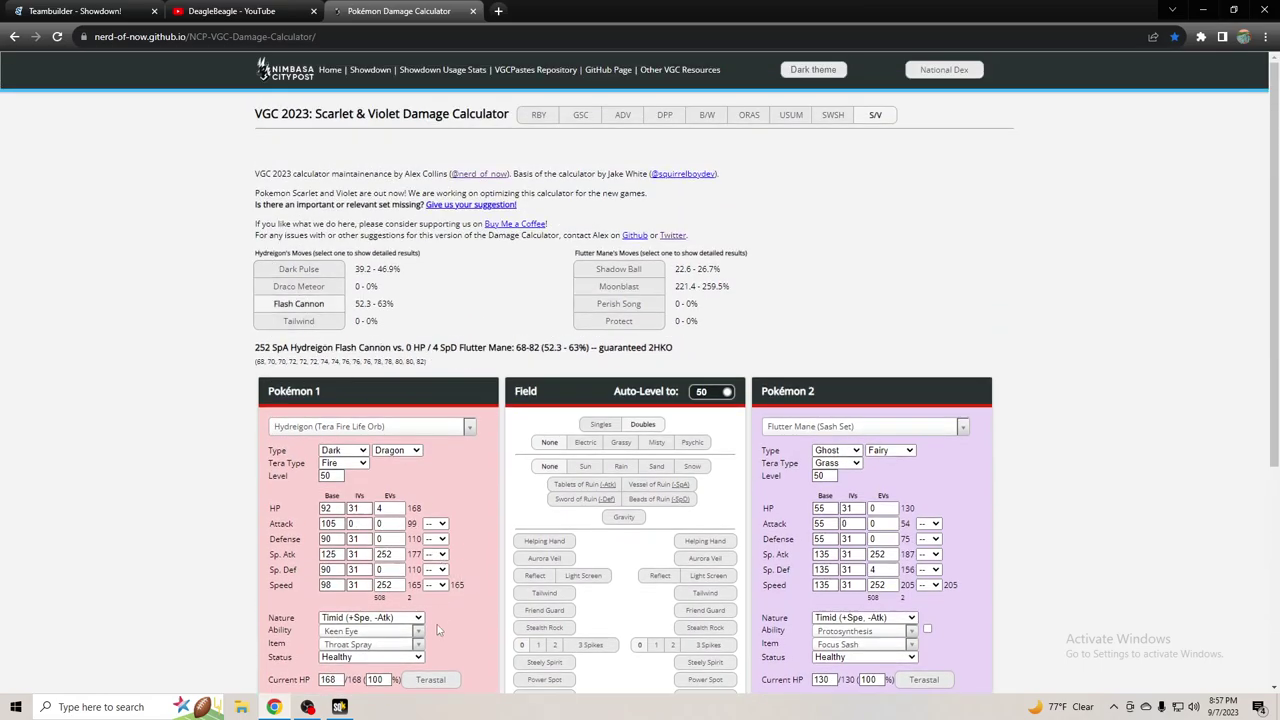
- Change Hydreigon's item to Thick Club
click(418, 645)
click(418, 645)
click(418, 645)
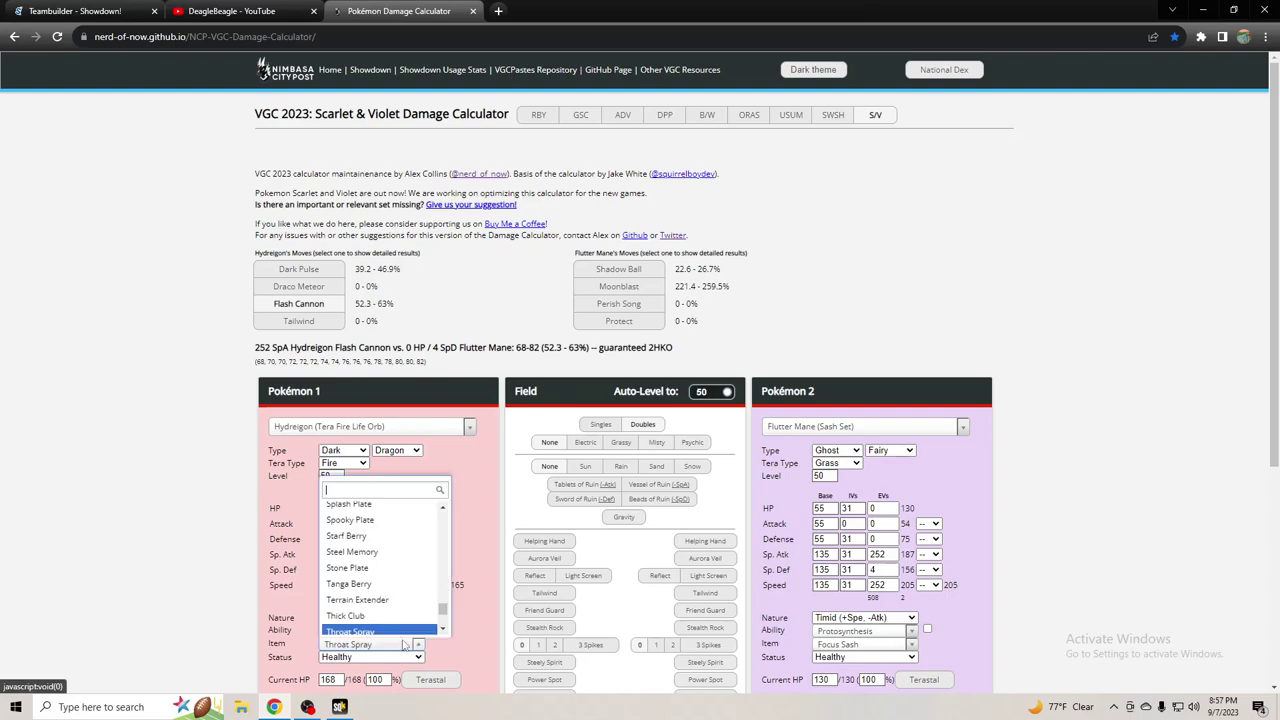
click(396, 618)
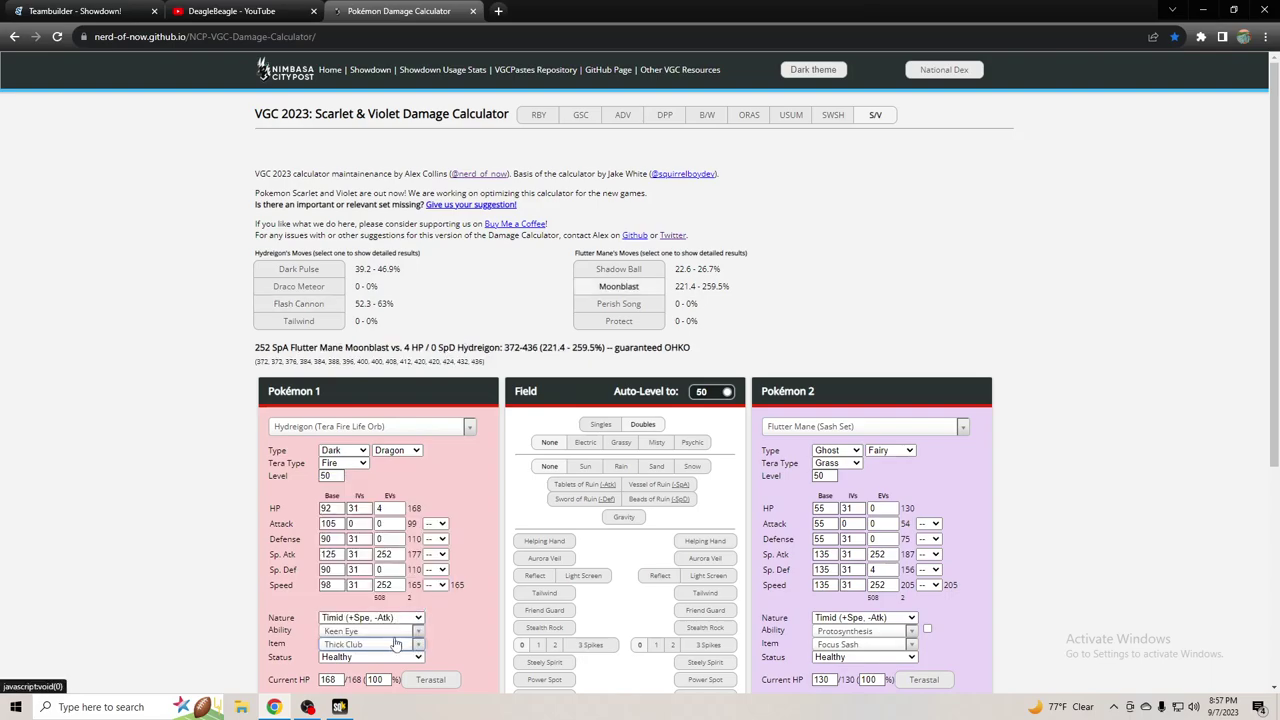
- Raise Hydreigon's Sp. Atk stat stage to +2, keeping Thick Club as its item
click(396, 645)
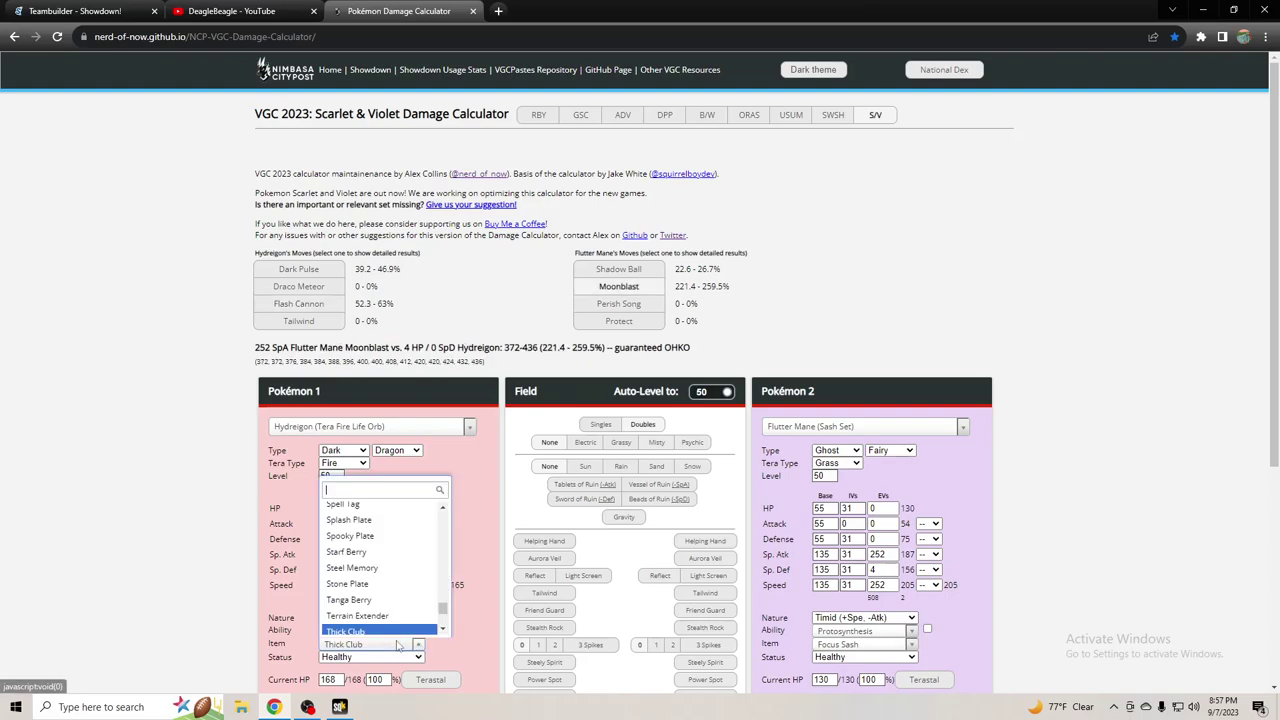
click(490, 648)
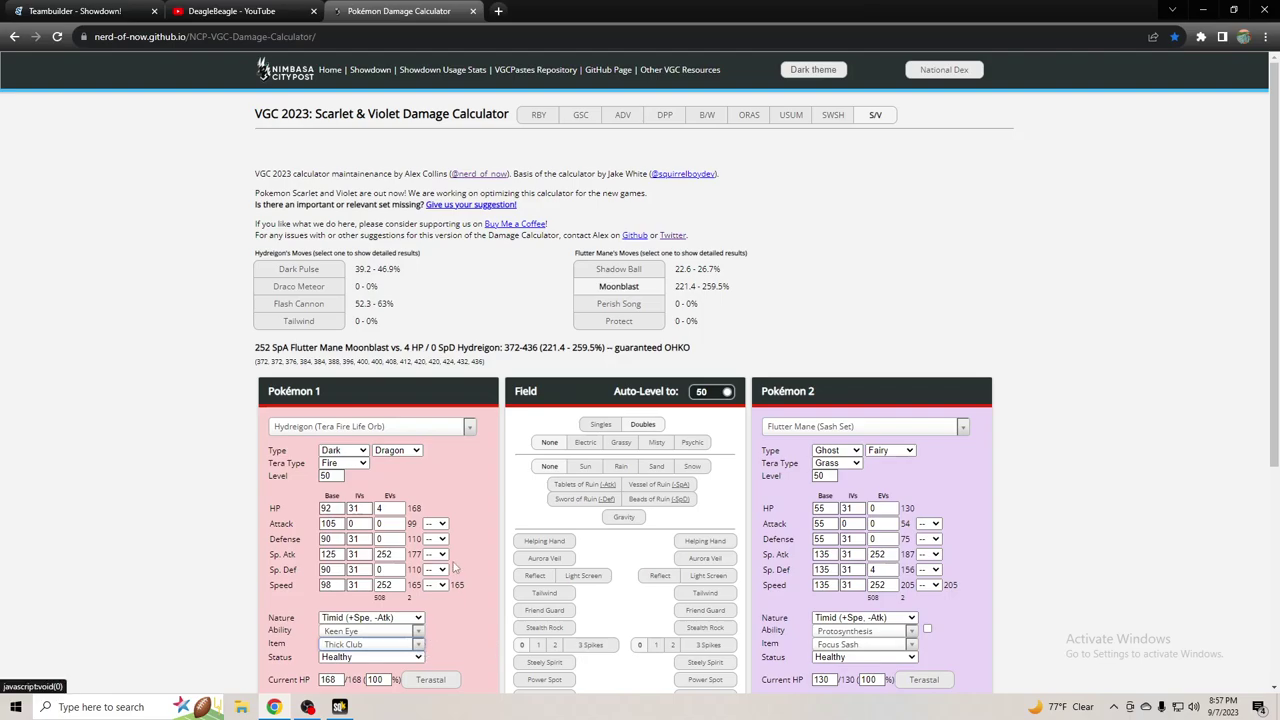
scroll(452, 567, down, 1)
scroll(450, 529, up, 1)
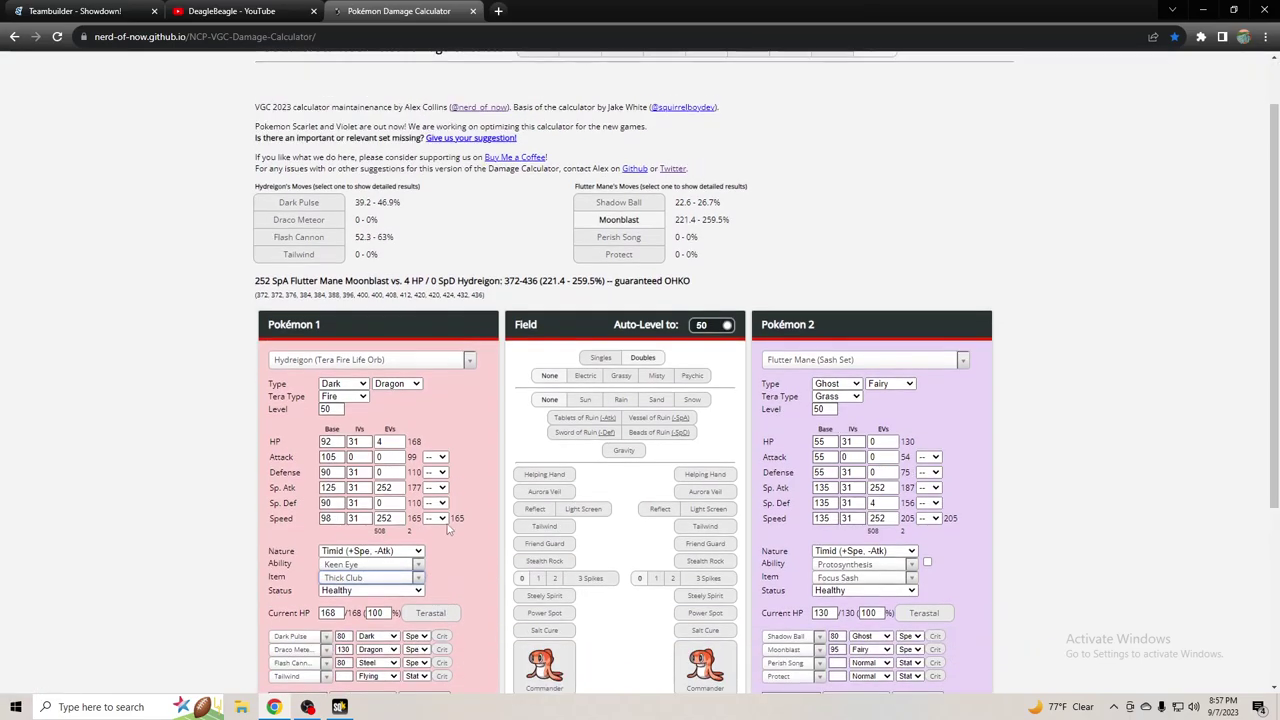
click(444, 488)
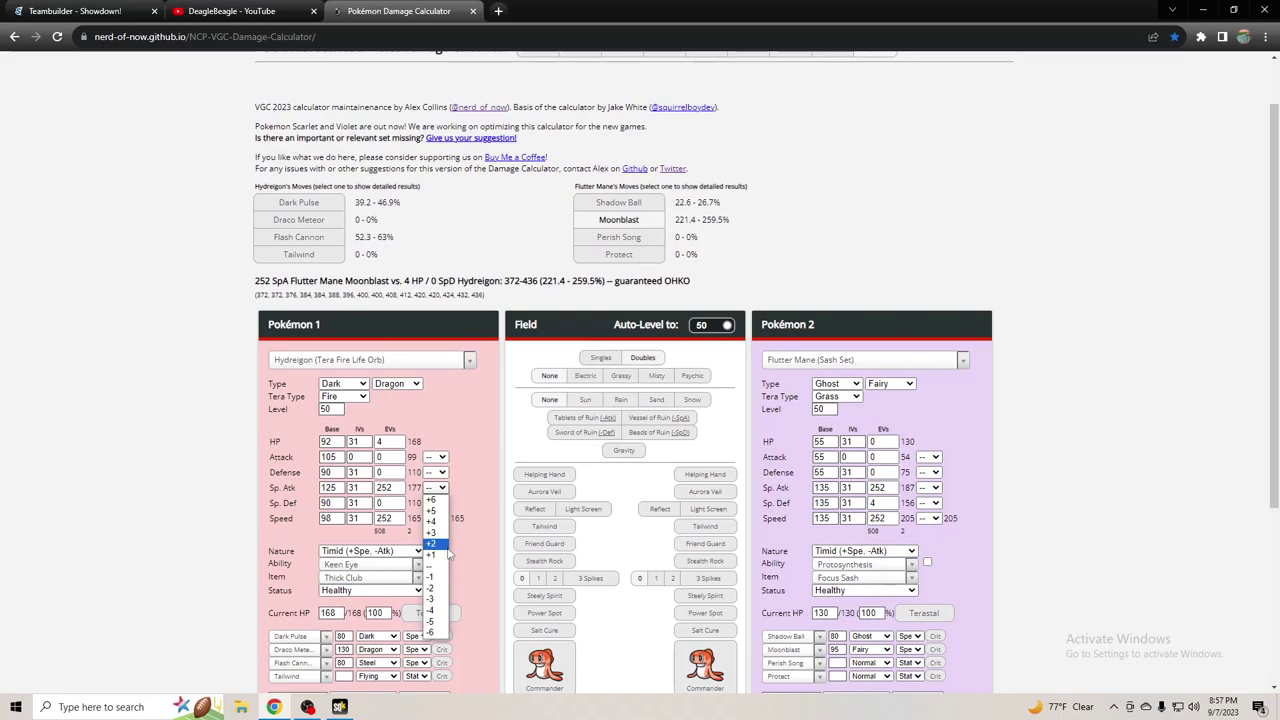
click(446, 545)
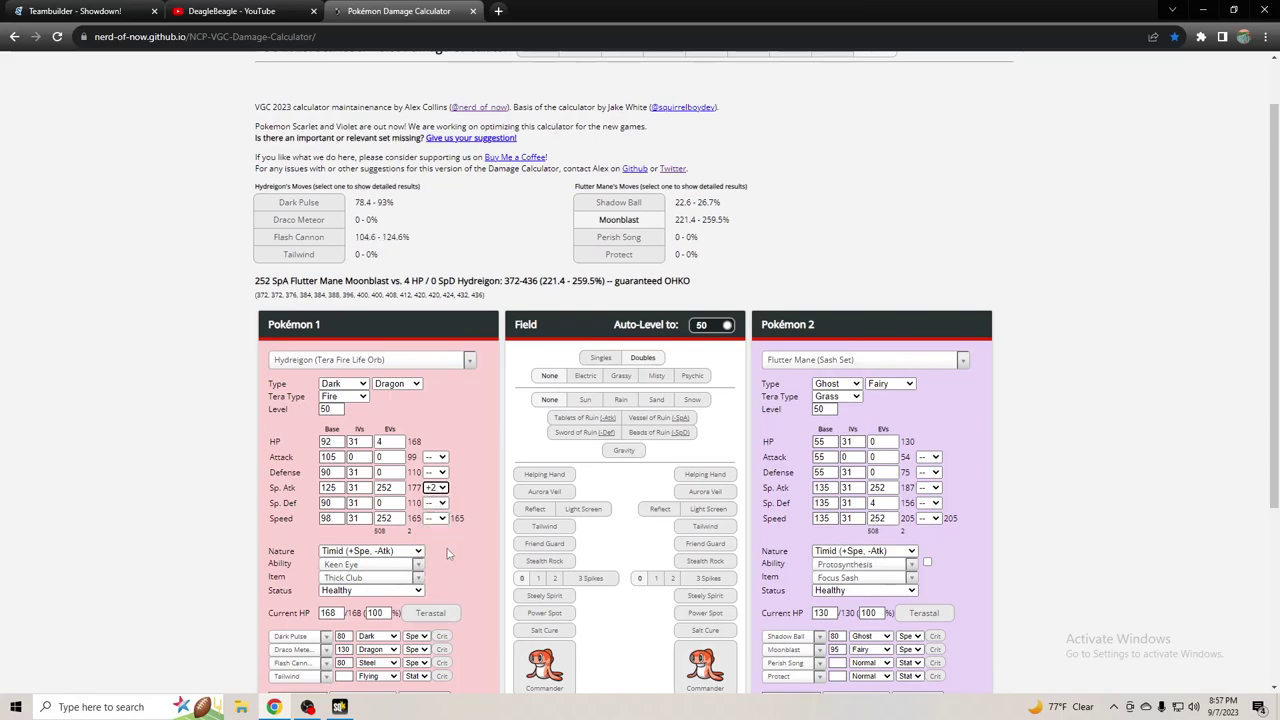
- Set Hydreigon's Sp. Atk EVs to 52 and show Flash Cannon's detailed damage result against Flutter Mane
click(108, 8)
click(400, 11)
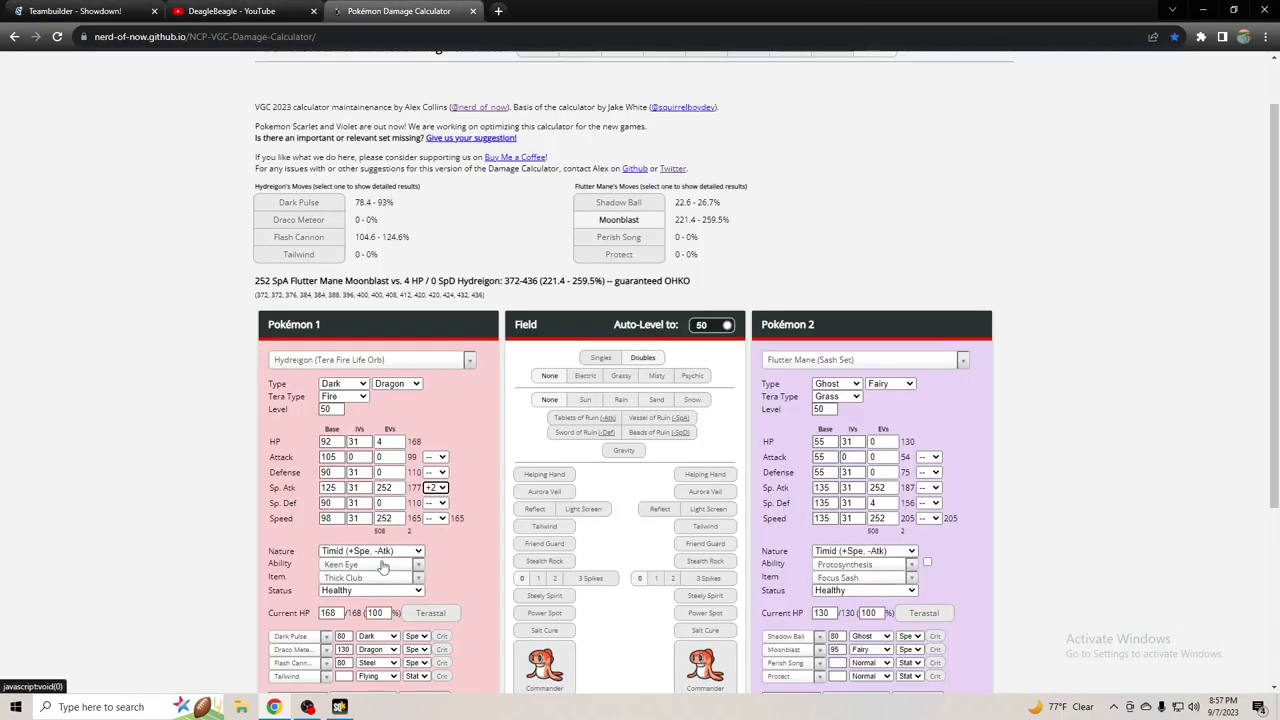
double_click(391, 487)
text(12)
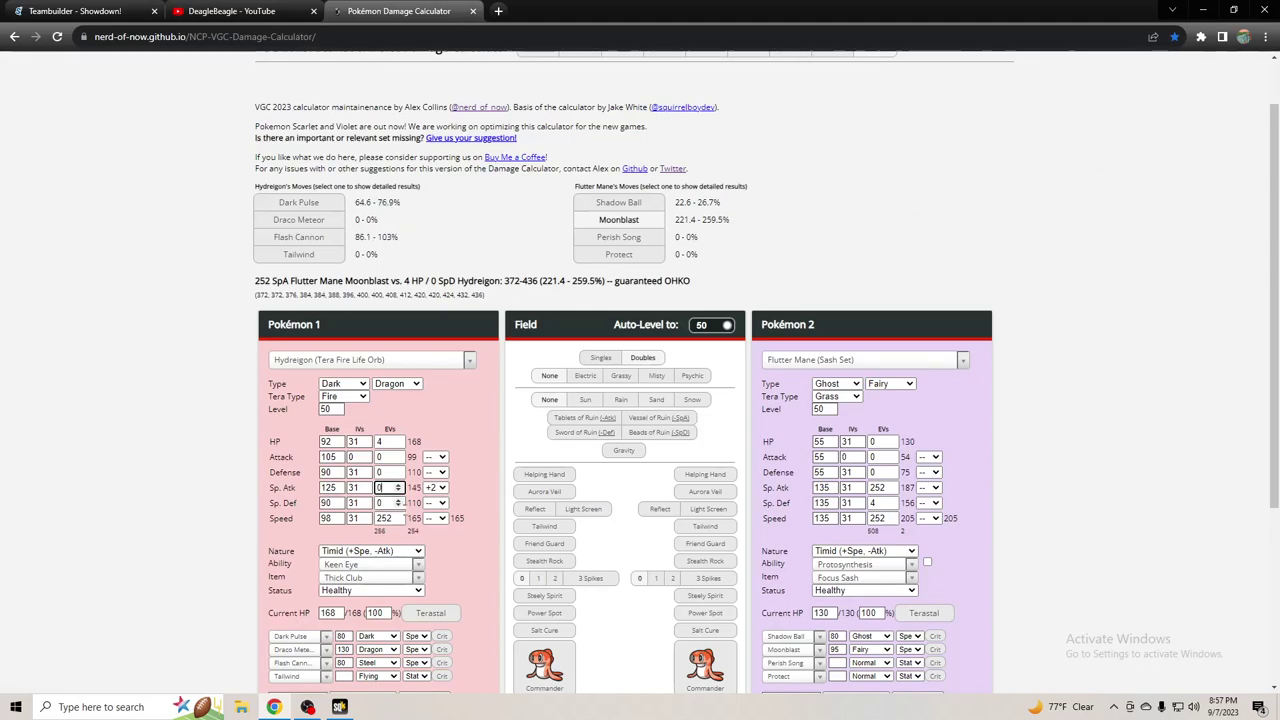
click(398, 484)
click(398, 484)
click(398, 484)
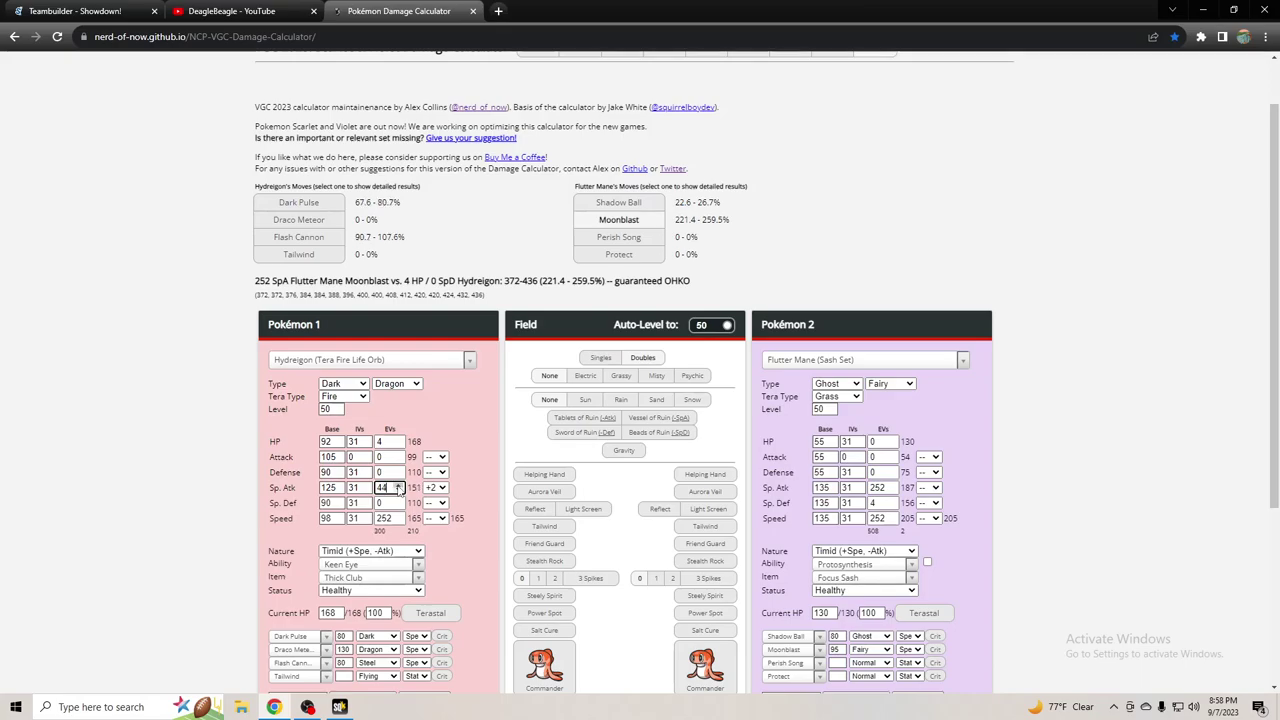
click(398, 484)
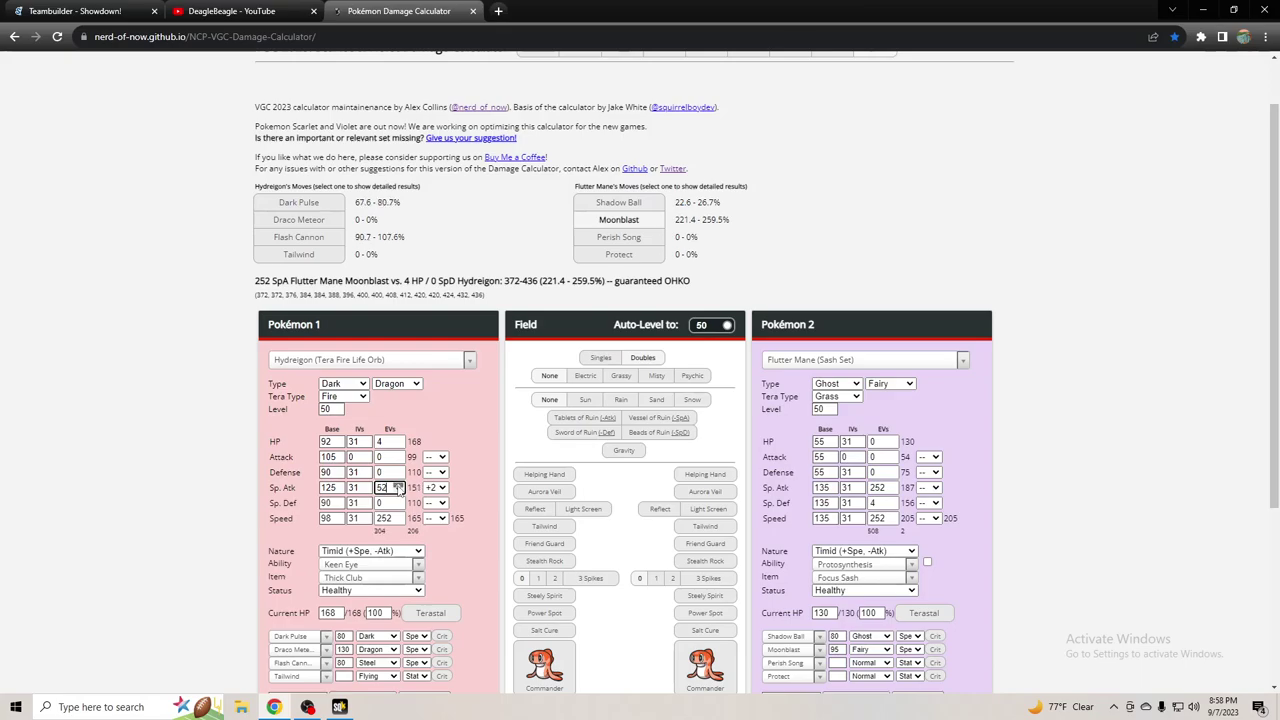
click(299, 238)
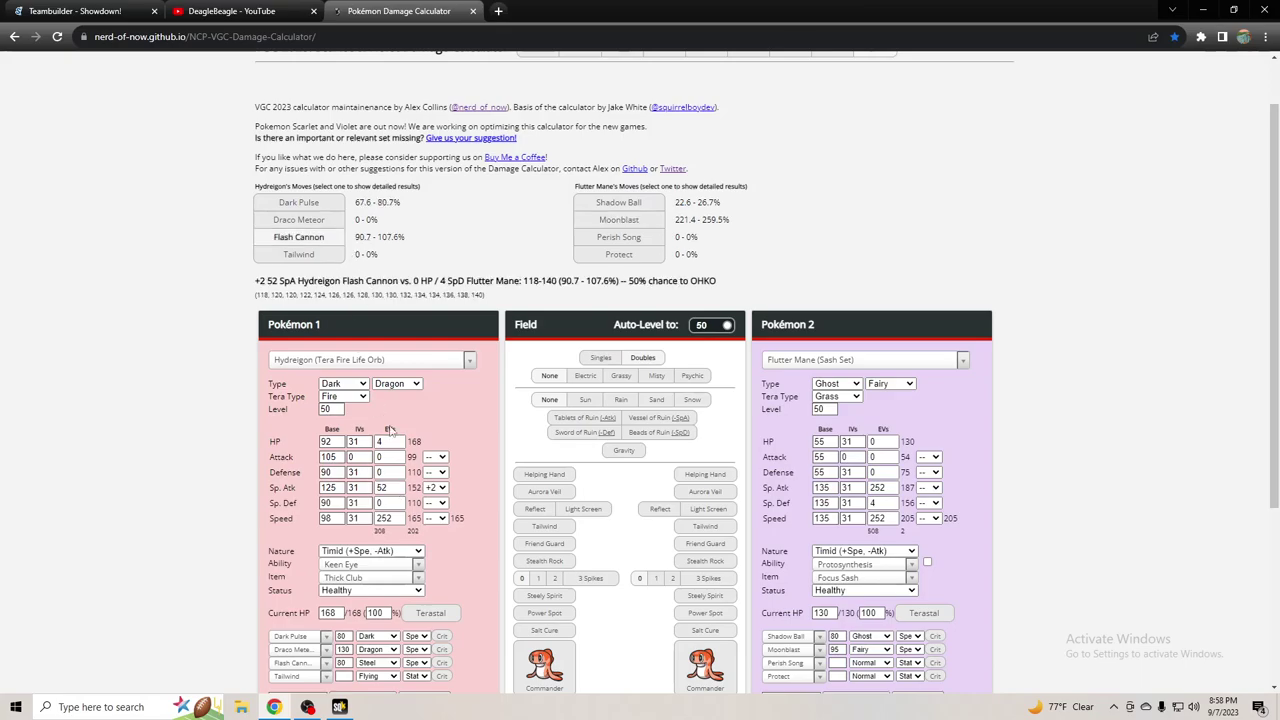
- Terastallize Hydreigon with Tera type Steel and set Flutter Mane's HP EVs to 252
click(440, 612)
click(352, 397)
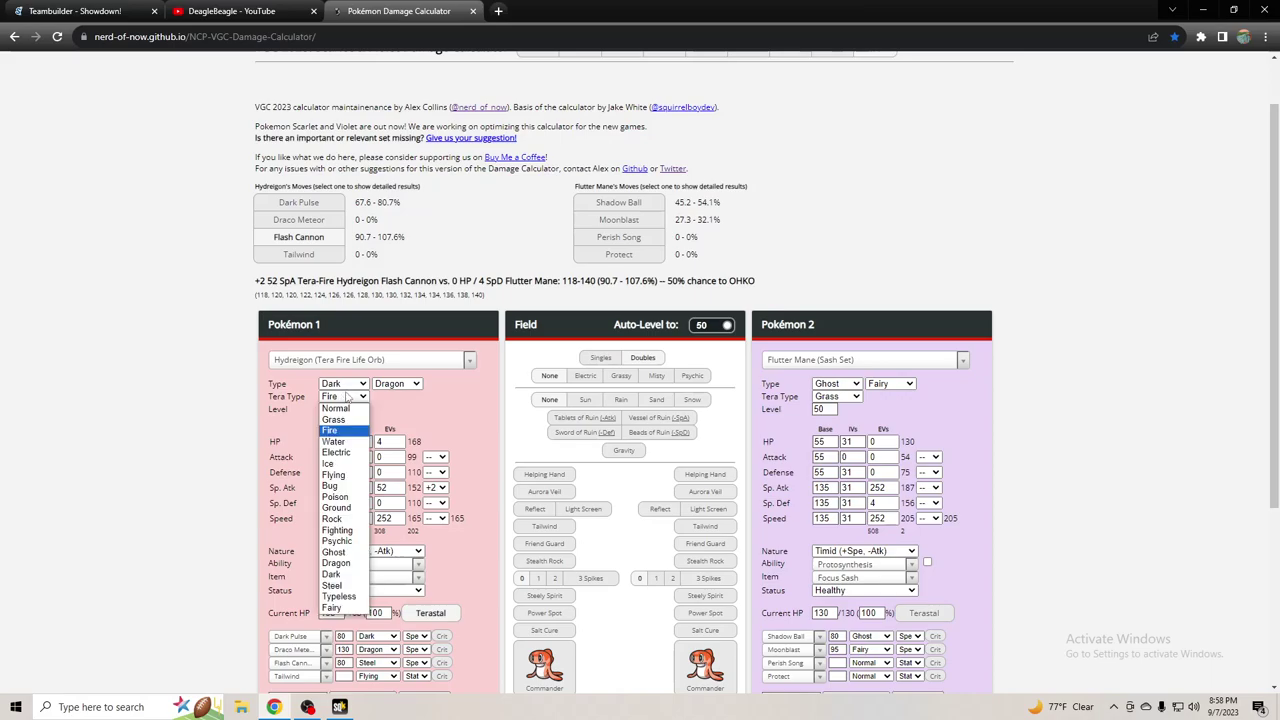
click(360, 585)
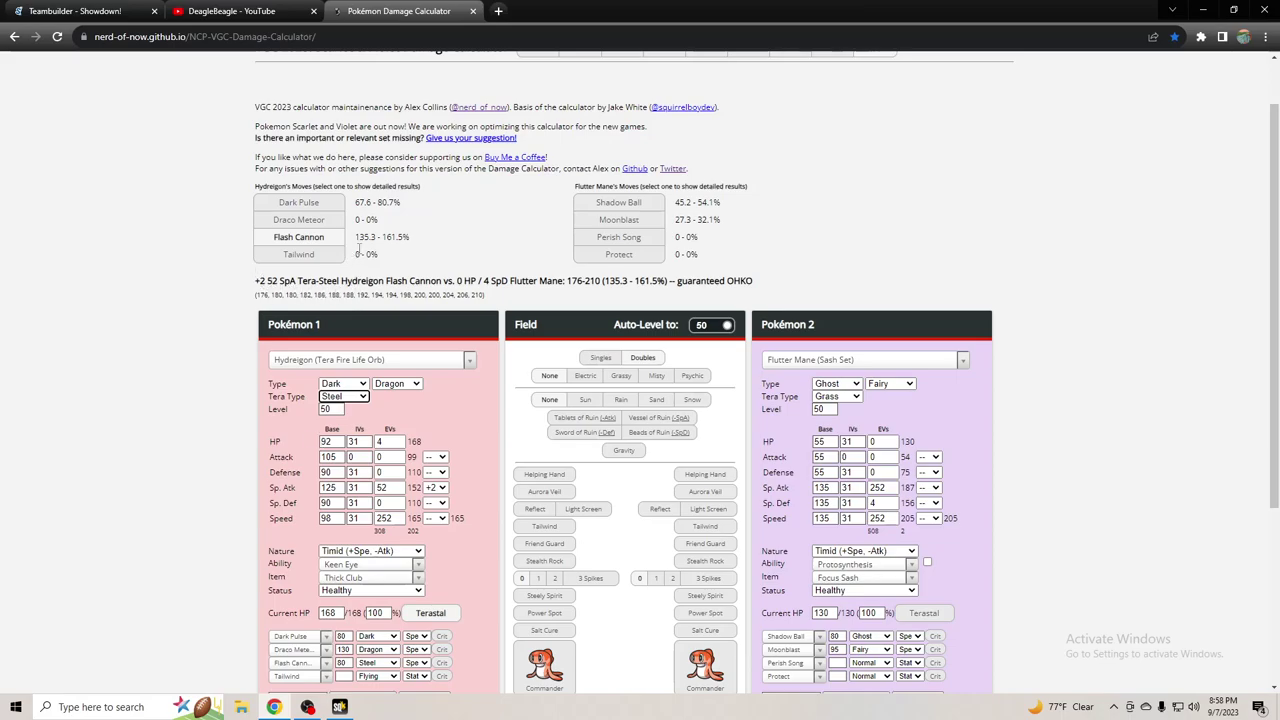
double_click(872, 441)
text(252)
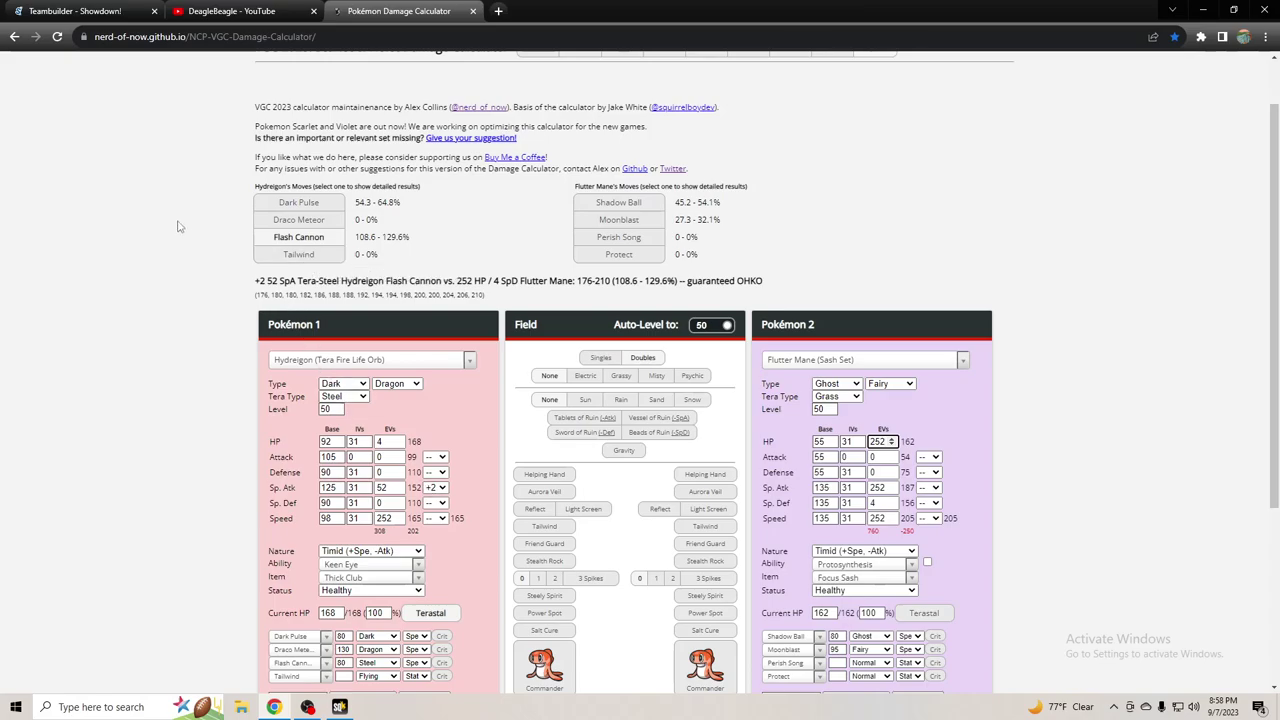
- Switch to the Pokémon Showdown teambuilder and compare the moves, items, abilities and EV spreads of the three Kommo-o sets
click(75, 9)
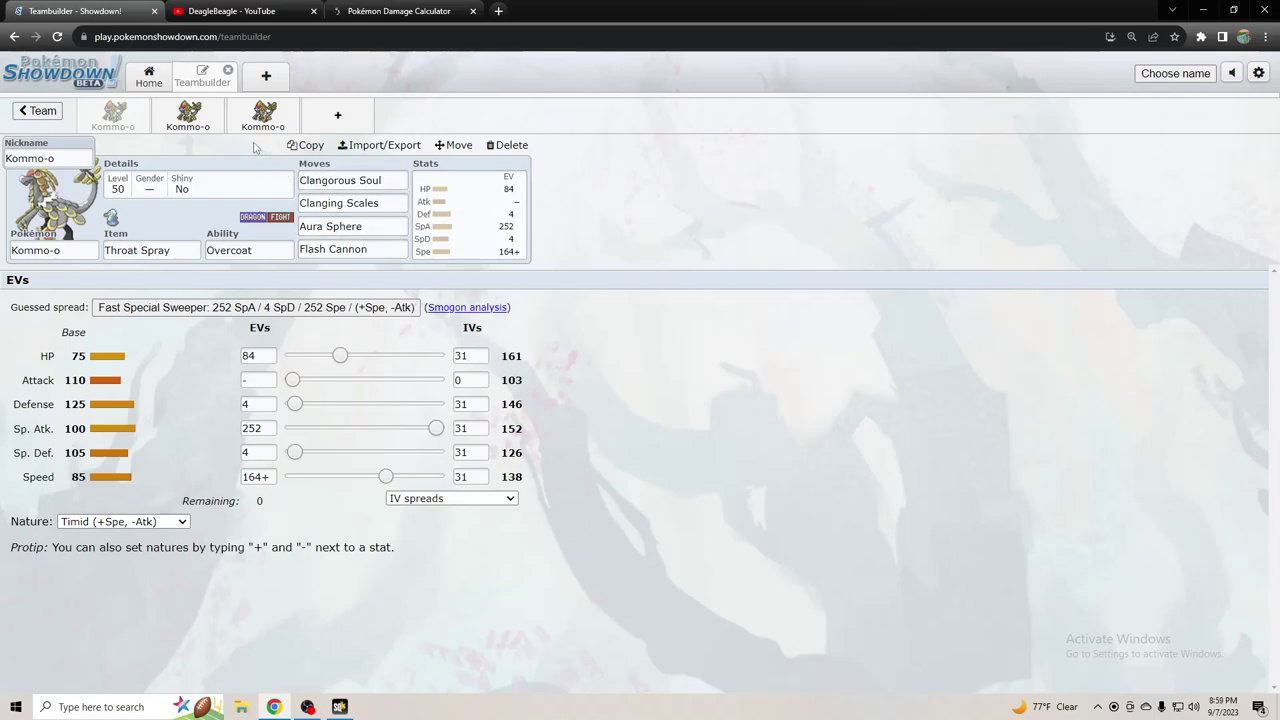
click(199, 120)
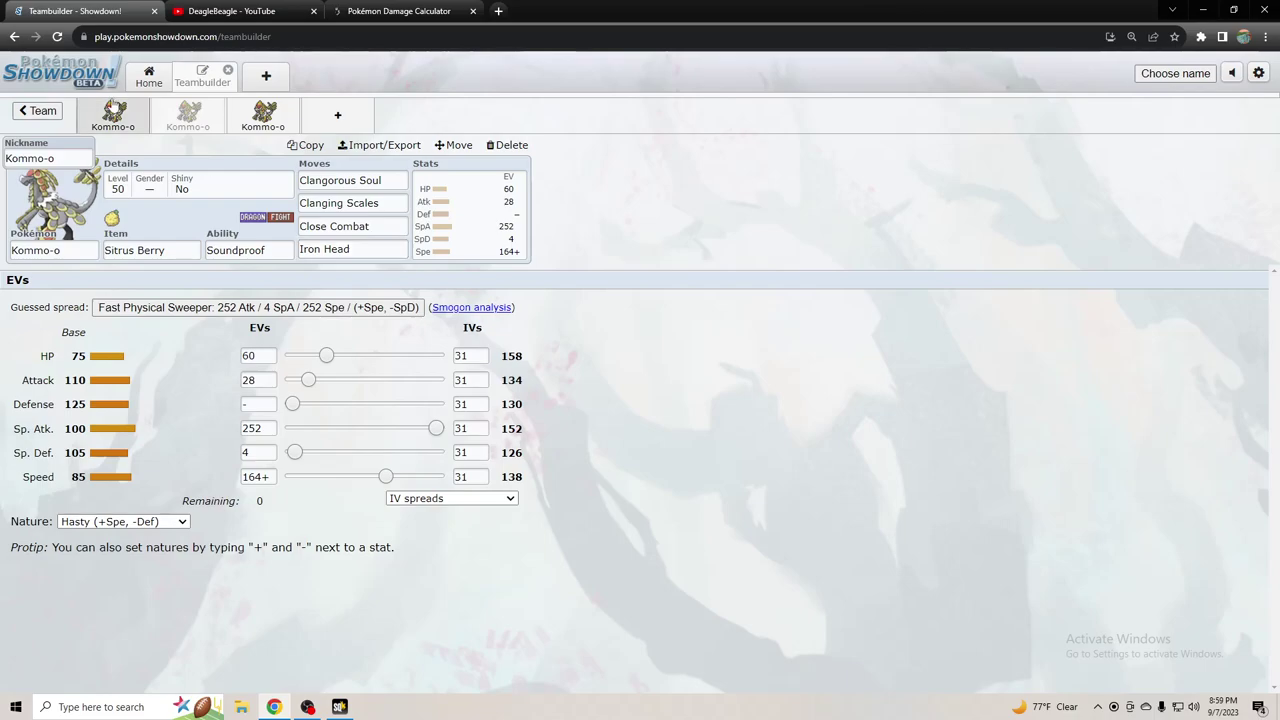
click(113, 115)
click(188, 115)
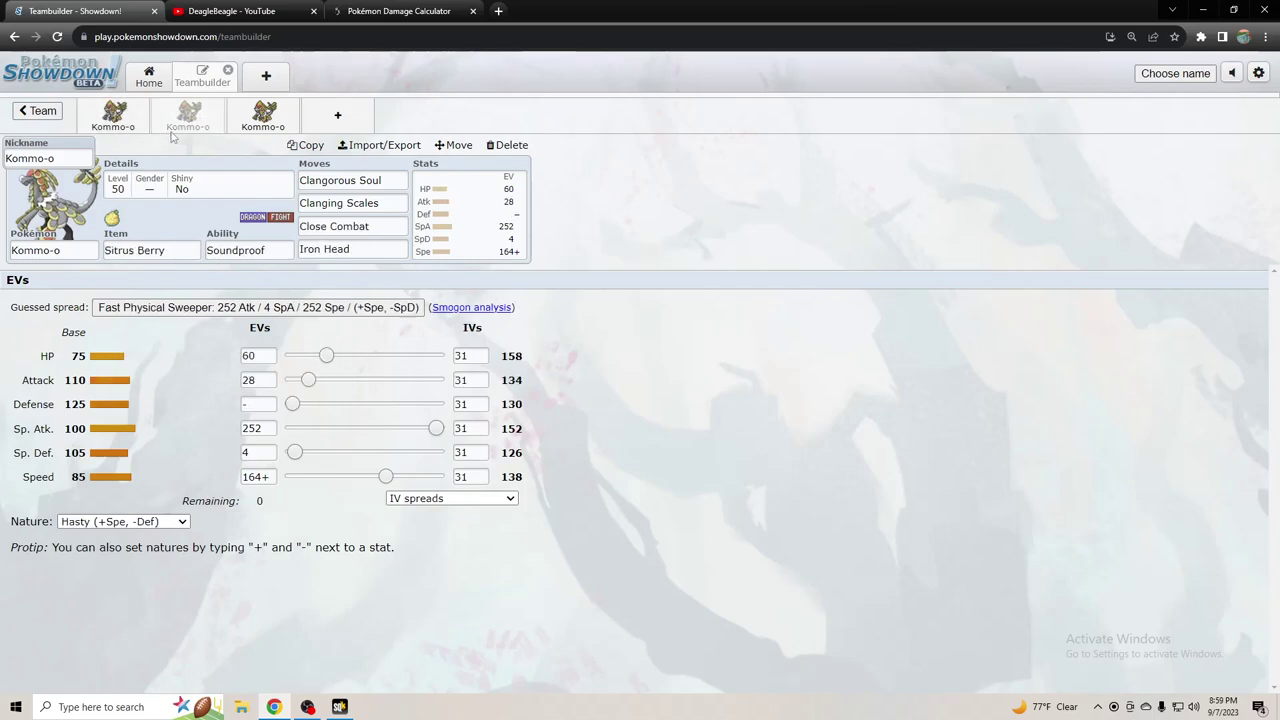
click(115, 115)
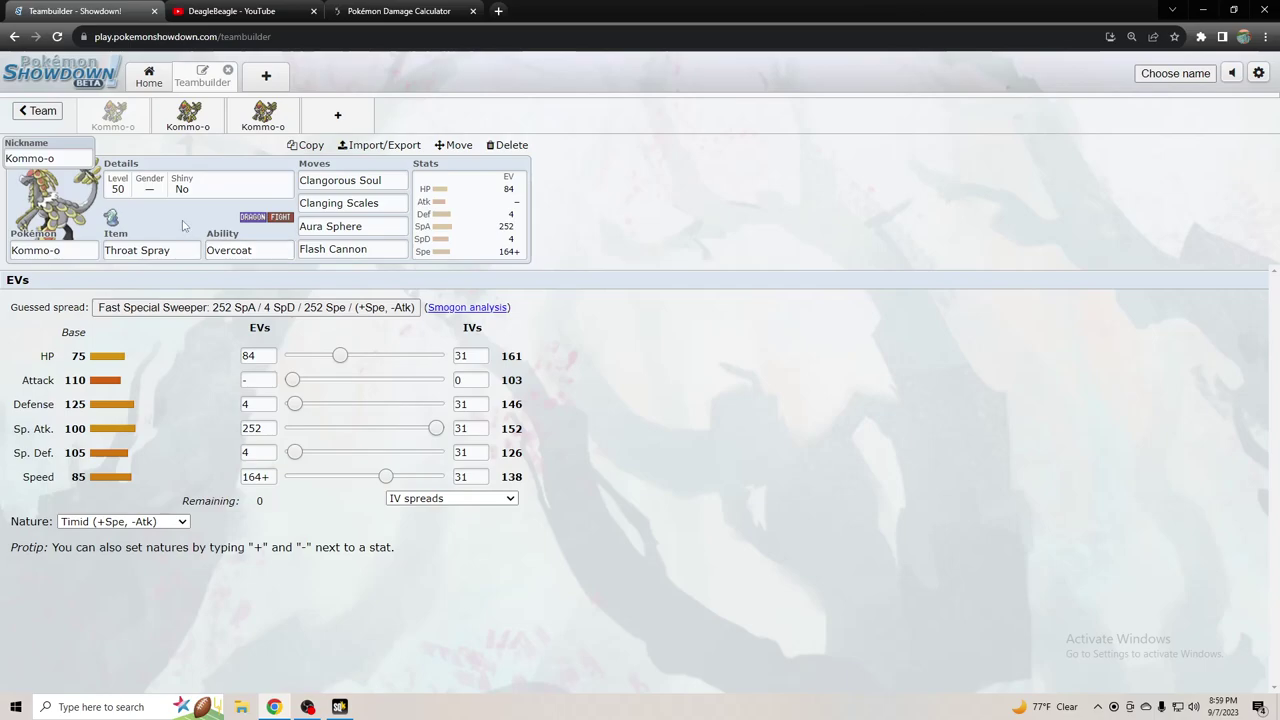
click(187, 120)
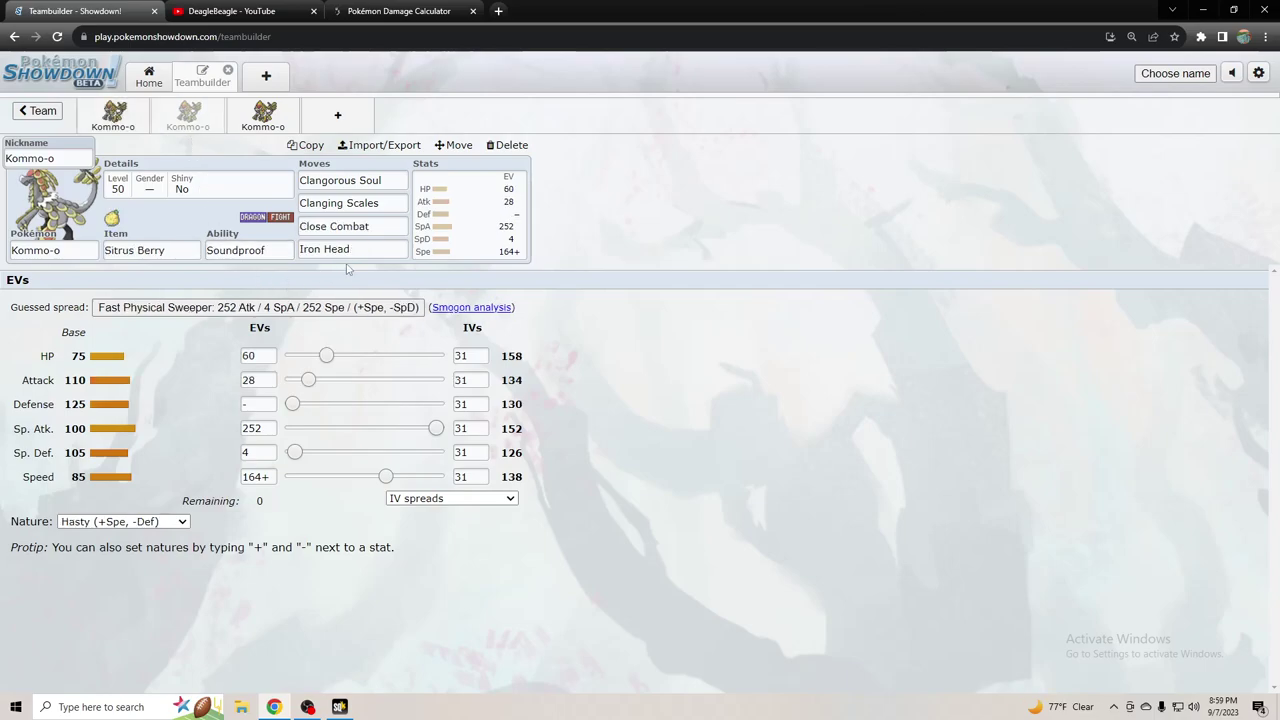
click(265, 120)
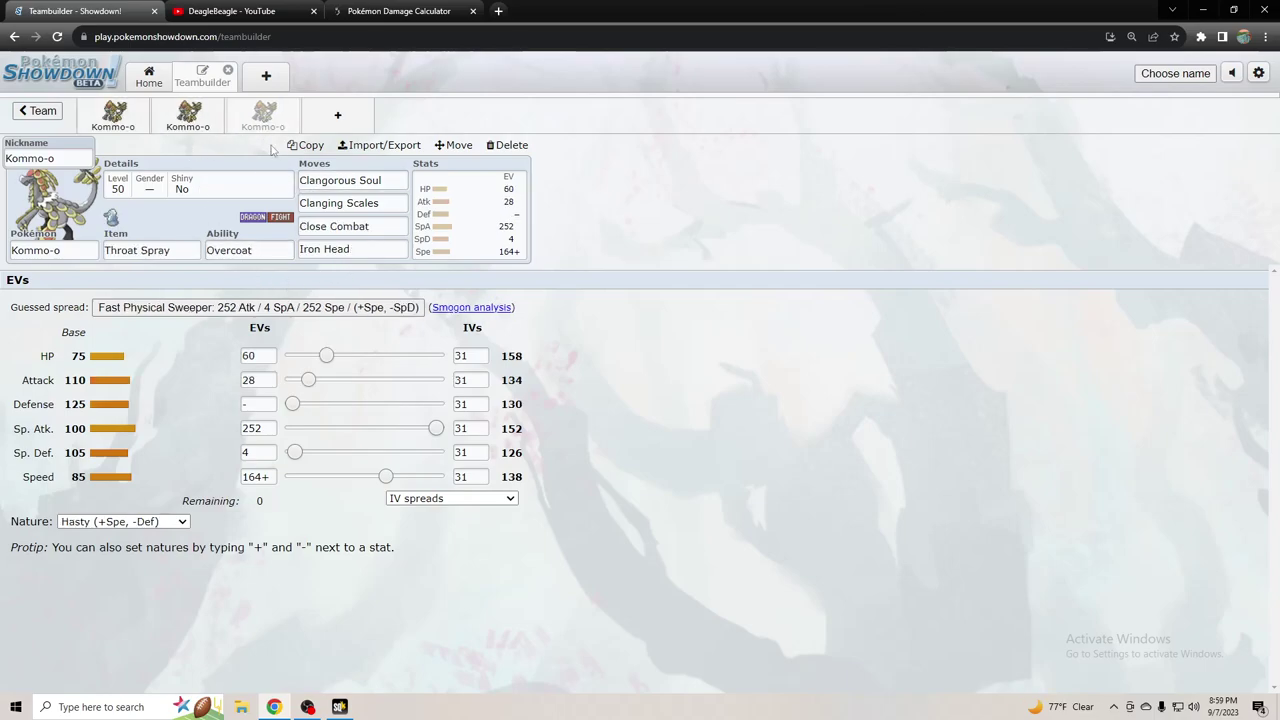
- Copy the first Kommo-o's exported set, add Diancie as a fourth team member and overwrite it with the copied set
click(128, 117)
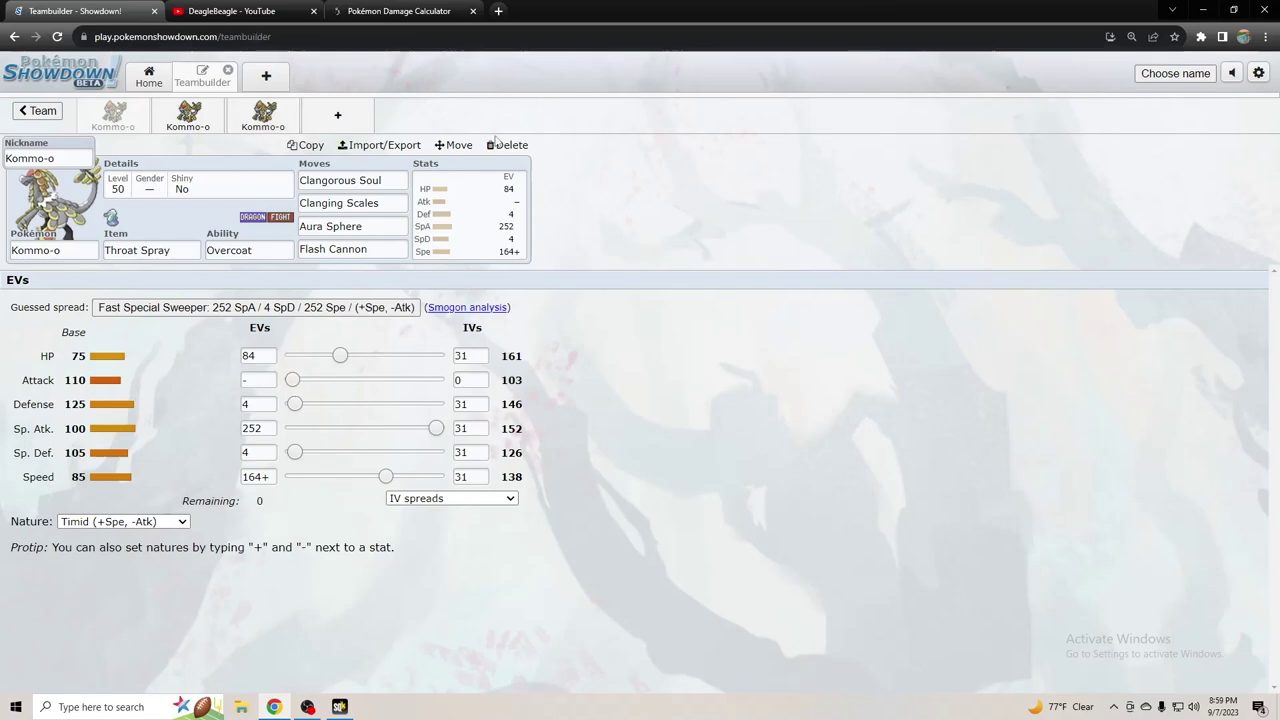
click(380, 145)
key(ctrl+c)
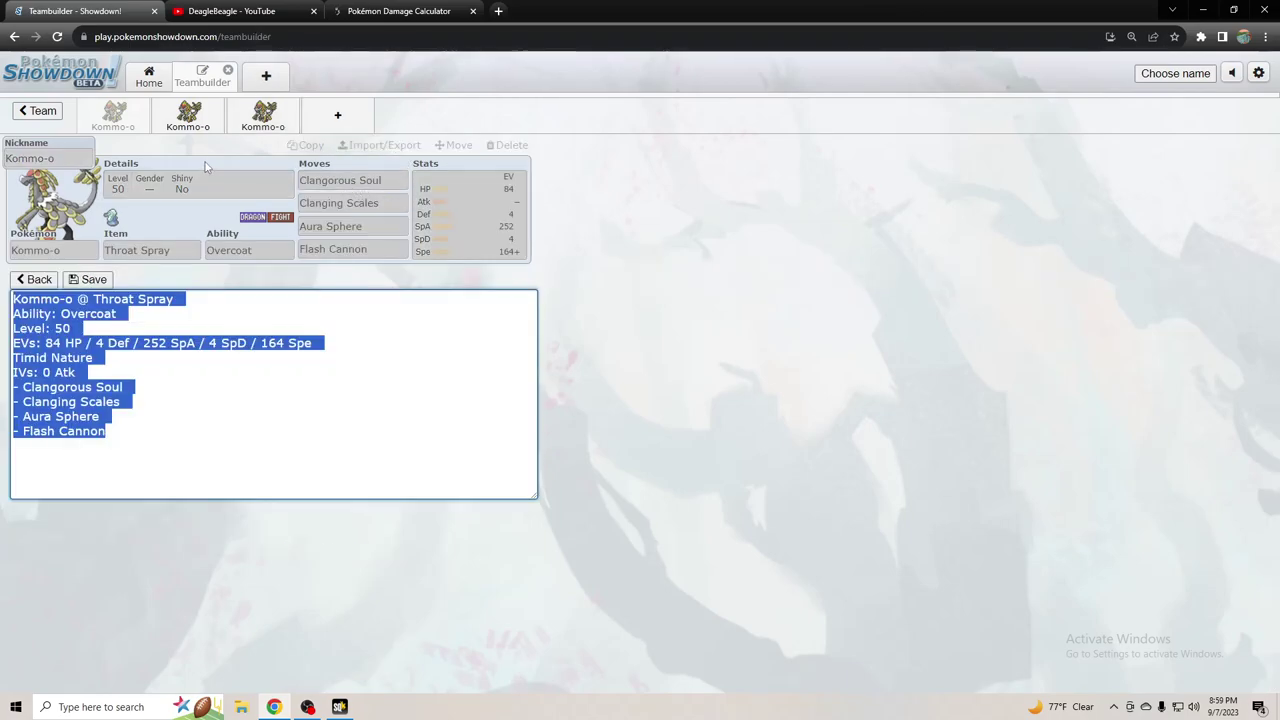
click(340, 113)
click(172, 386)
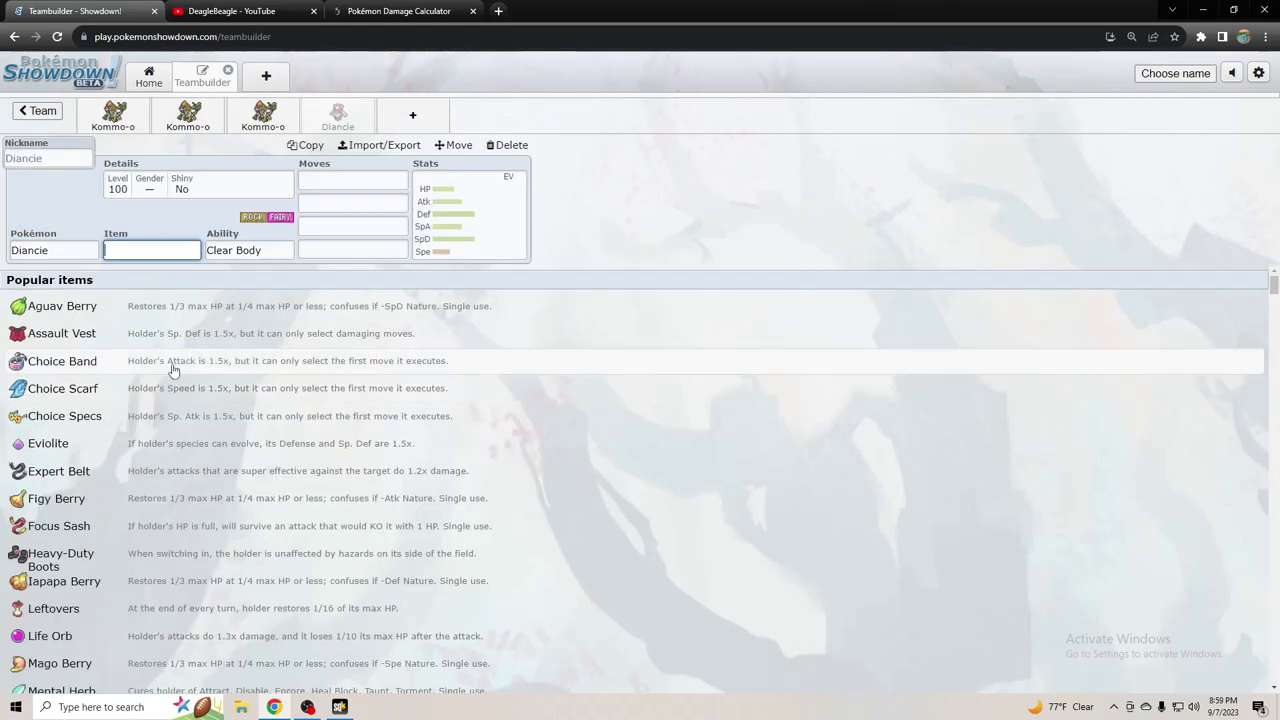
click(380, 145)
key(ctrl+v)
click(110, 279)
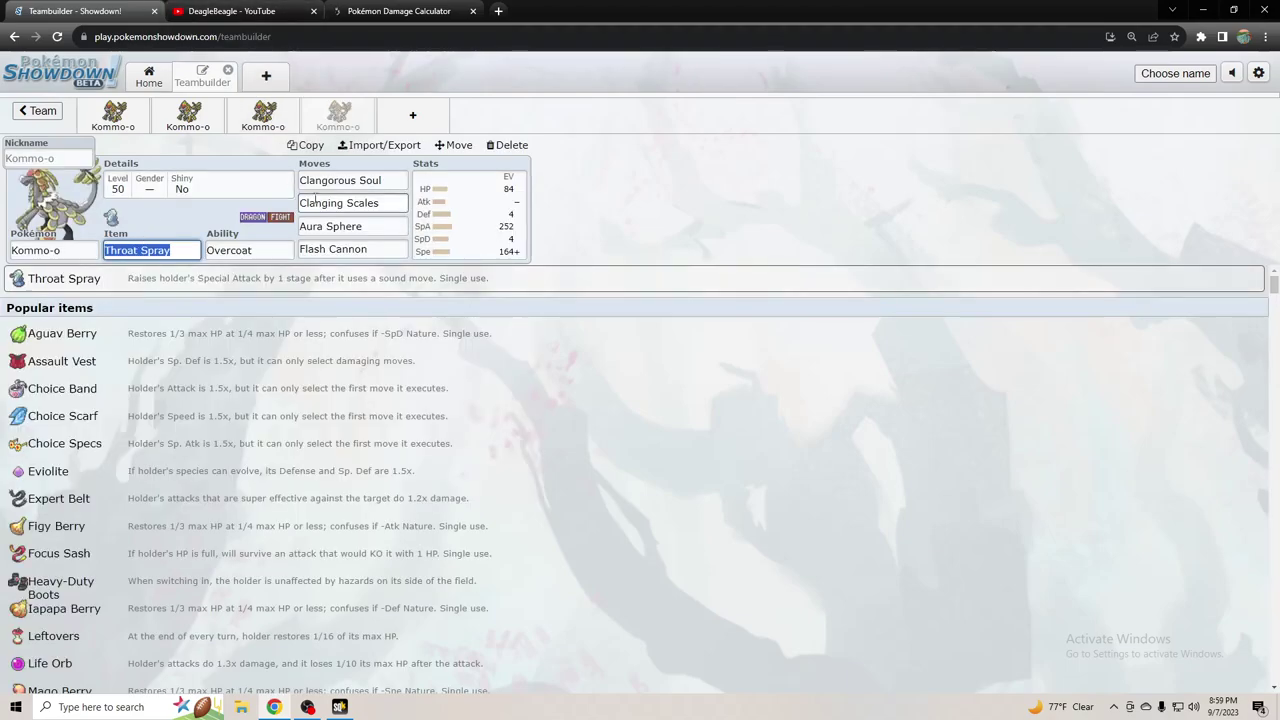
- Examine the descriptions of Clangorous Soul and Clanging Scales and look through the fourth Kommo-o's available moves
click(390, 180)
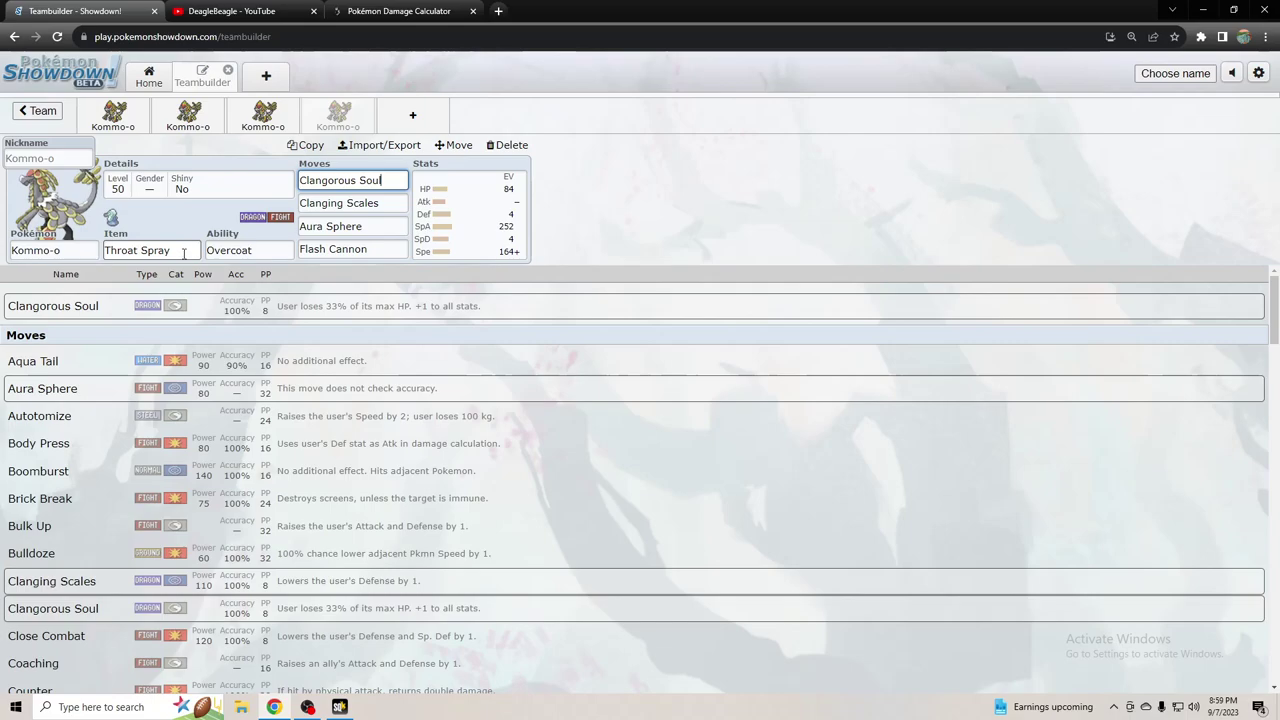
click(395, 201)
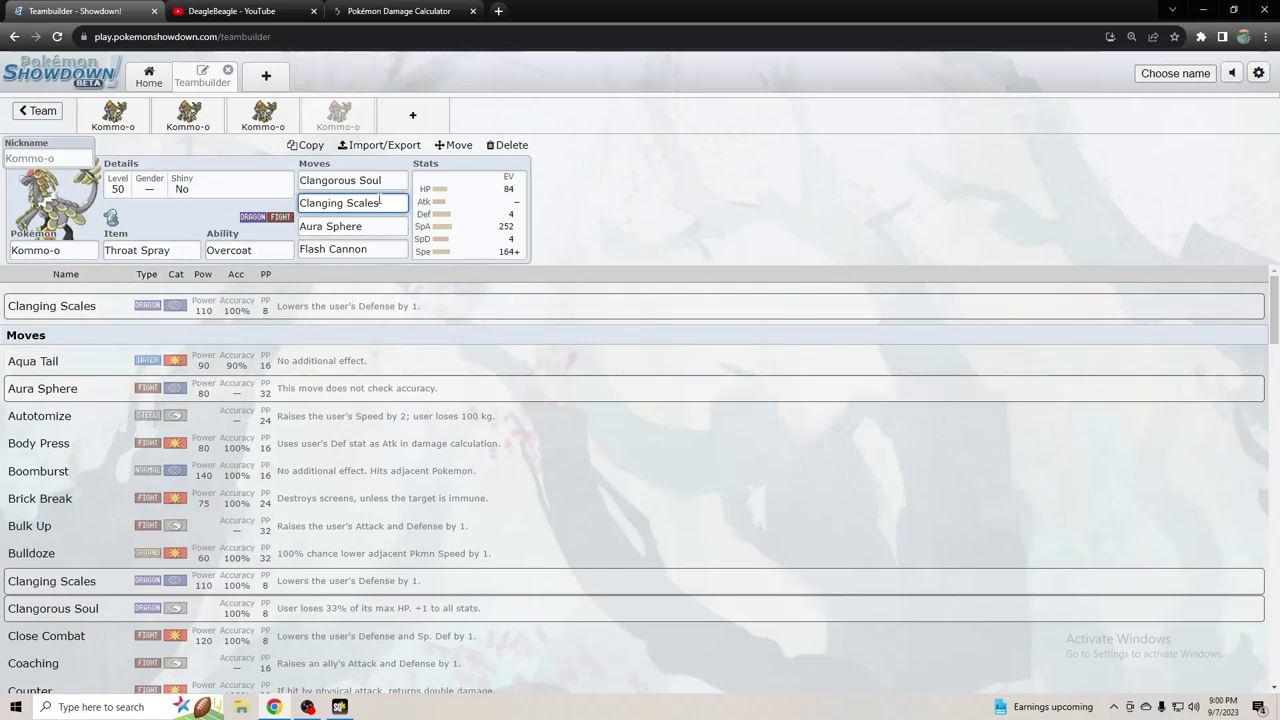
scroll(315, 427, down, 2)
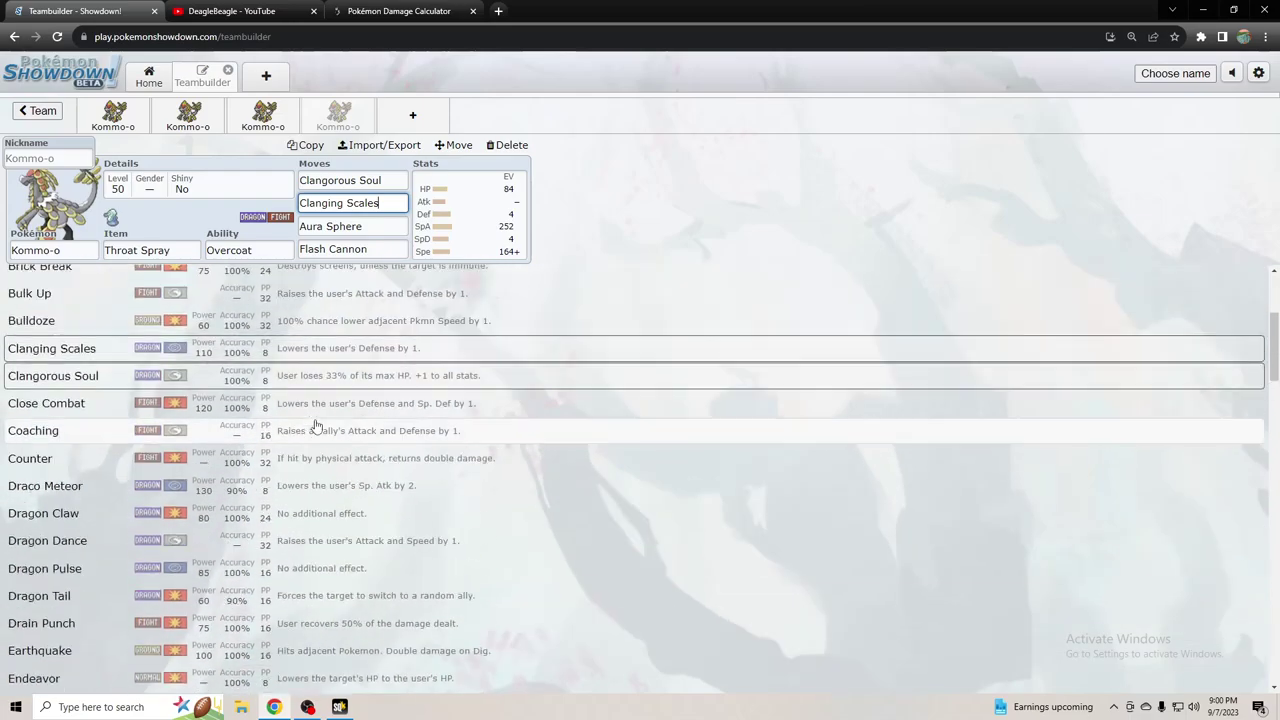
scroll(315, 427, up, 2)
scroll(314, 420, down, 8)
scroll(318, 410, up, 2)
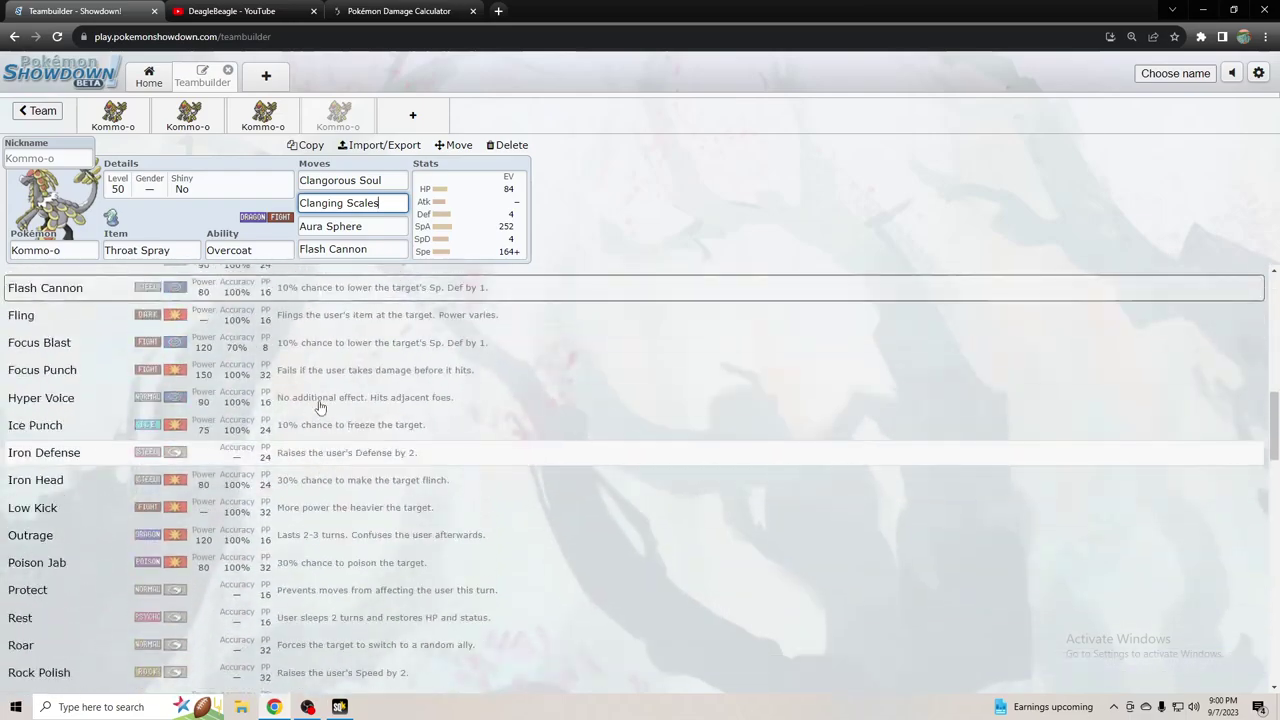
scroll(320, 405, up, 6)
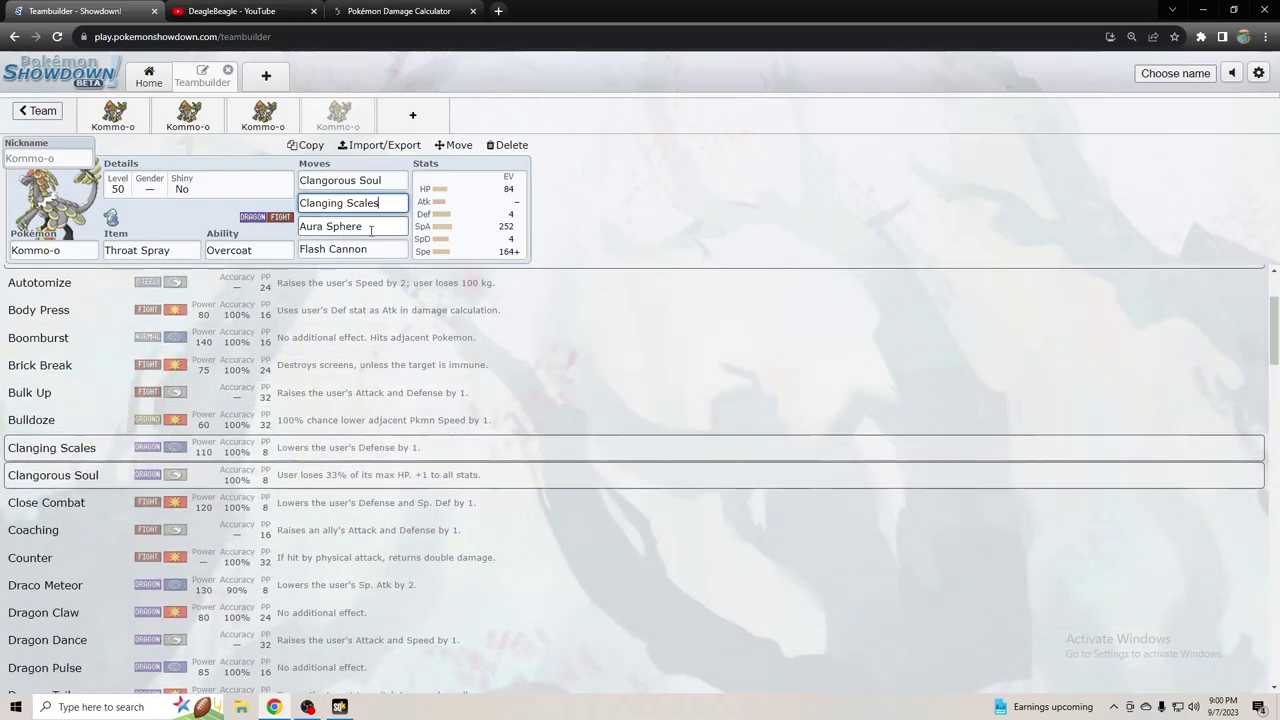
- Replace the fourth Kommo-o's Aura Sphere with Drain Punch and open its EV spread
click(371, 230)
text(dr)
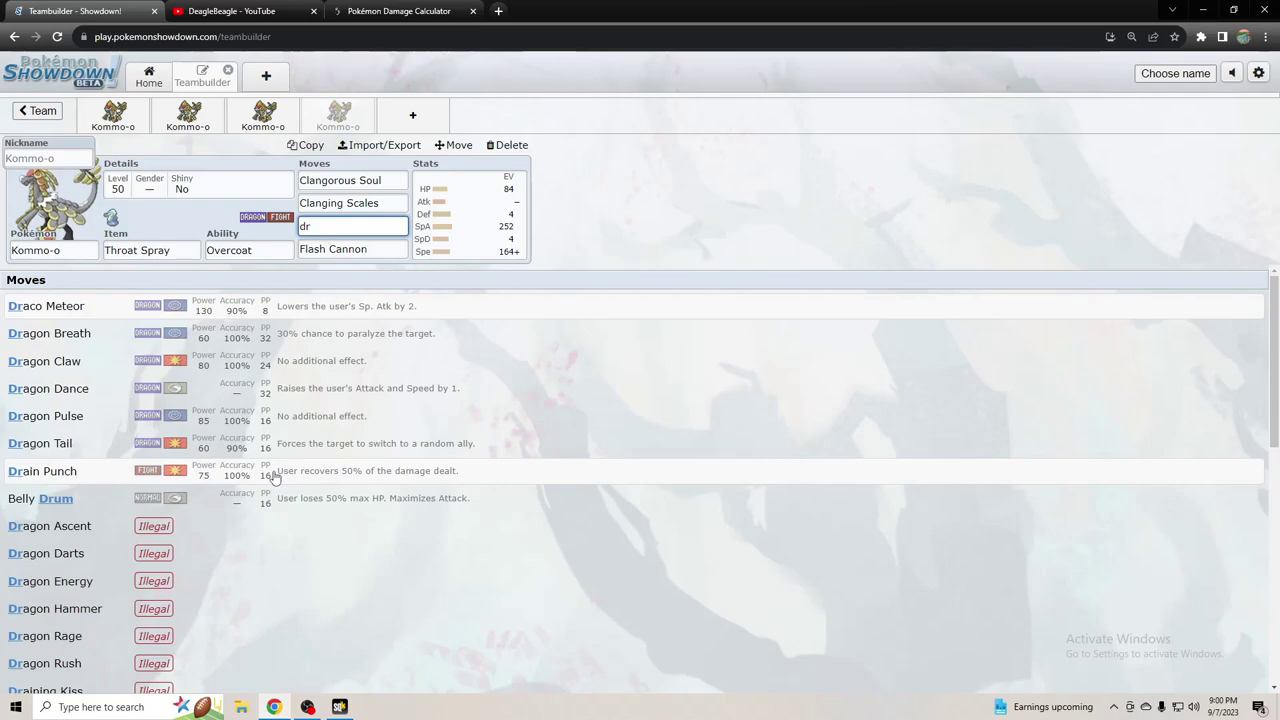
click(273, 477)
click(464, 231)
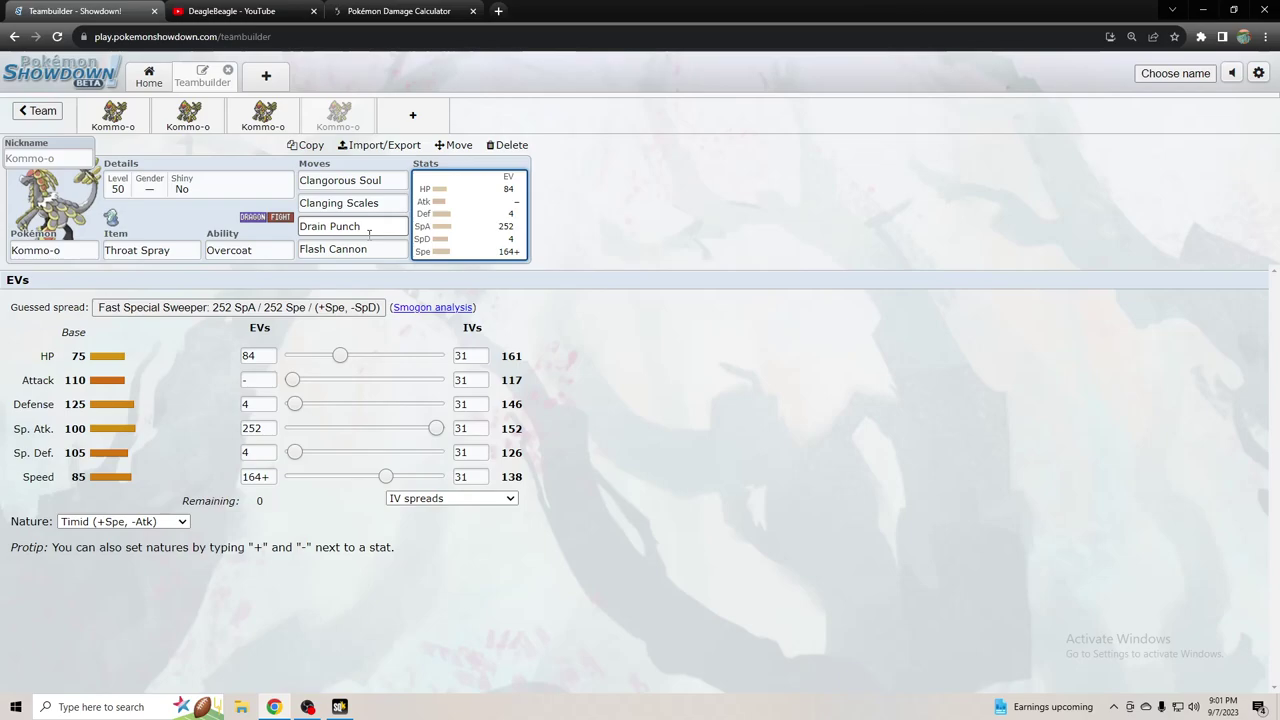
- Open the species list for a fifth team slot and sort it by Sp. Def to look through the candidates
click(412, 115)
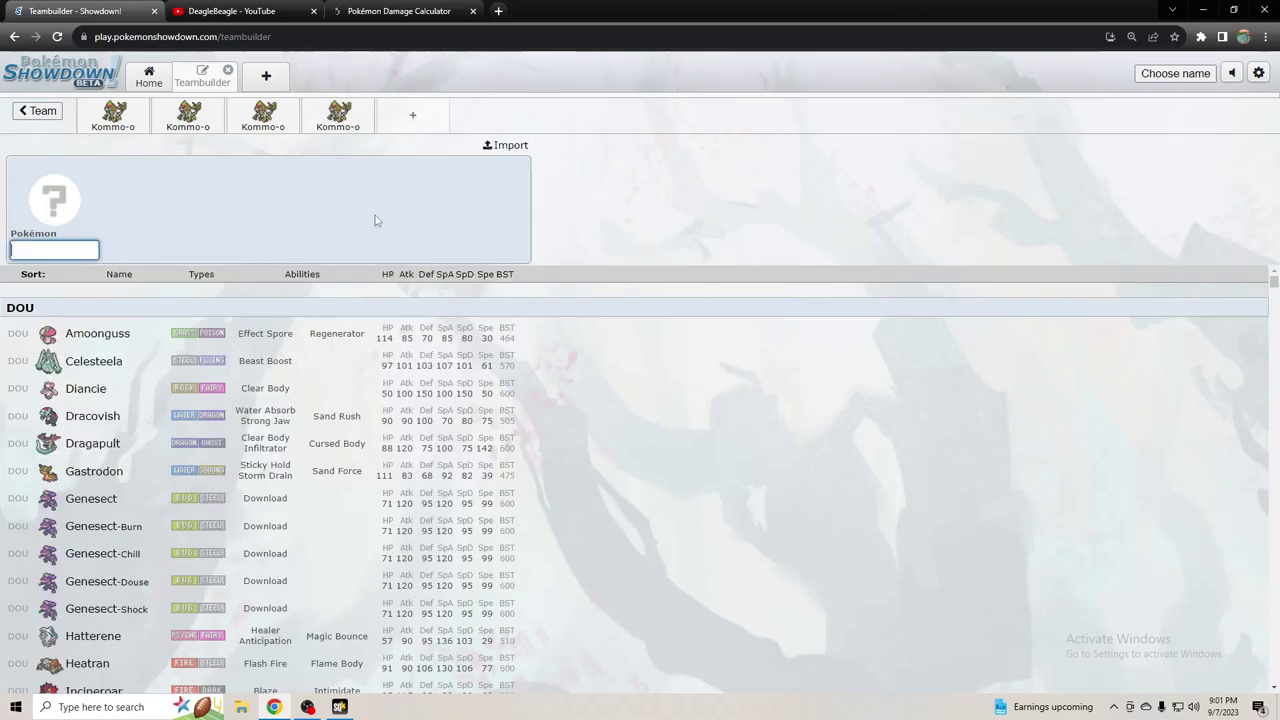
click(464, 274)
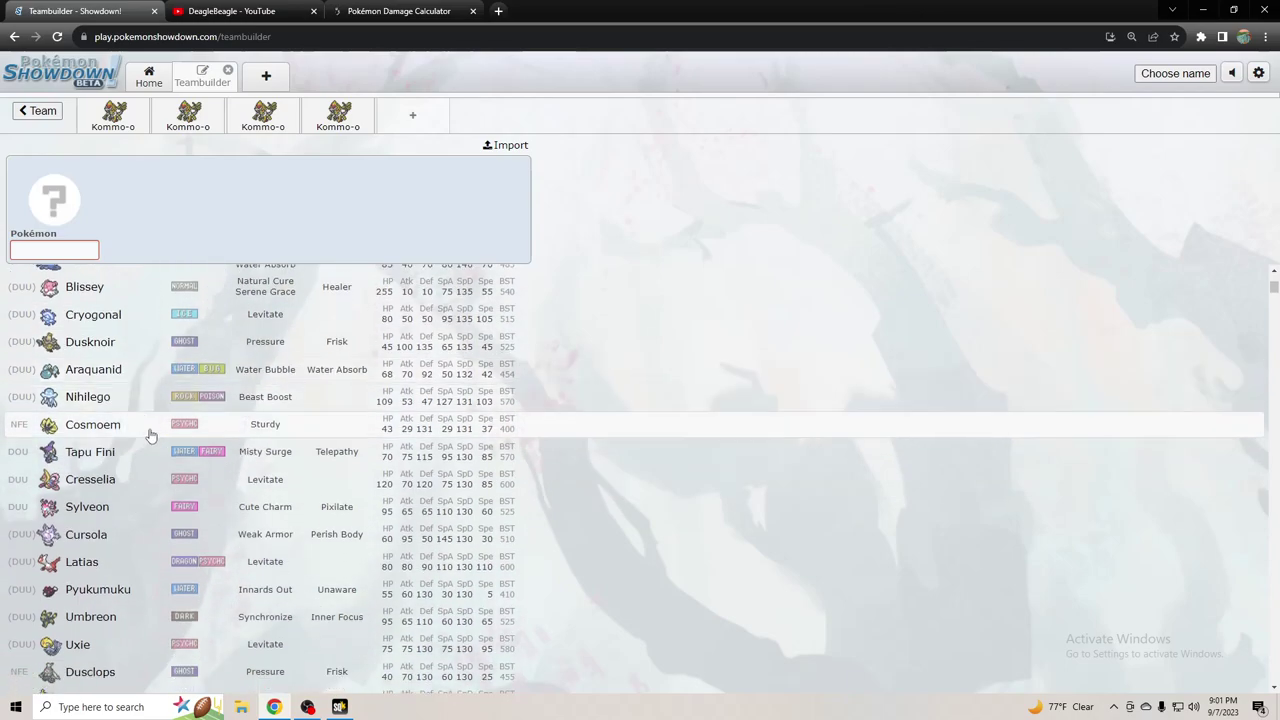
scroll(175, 482, down, 1)
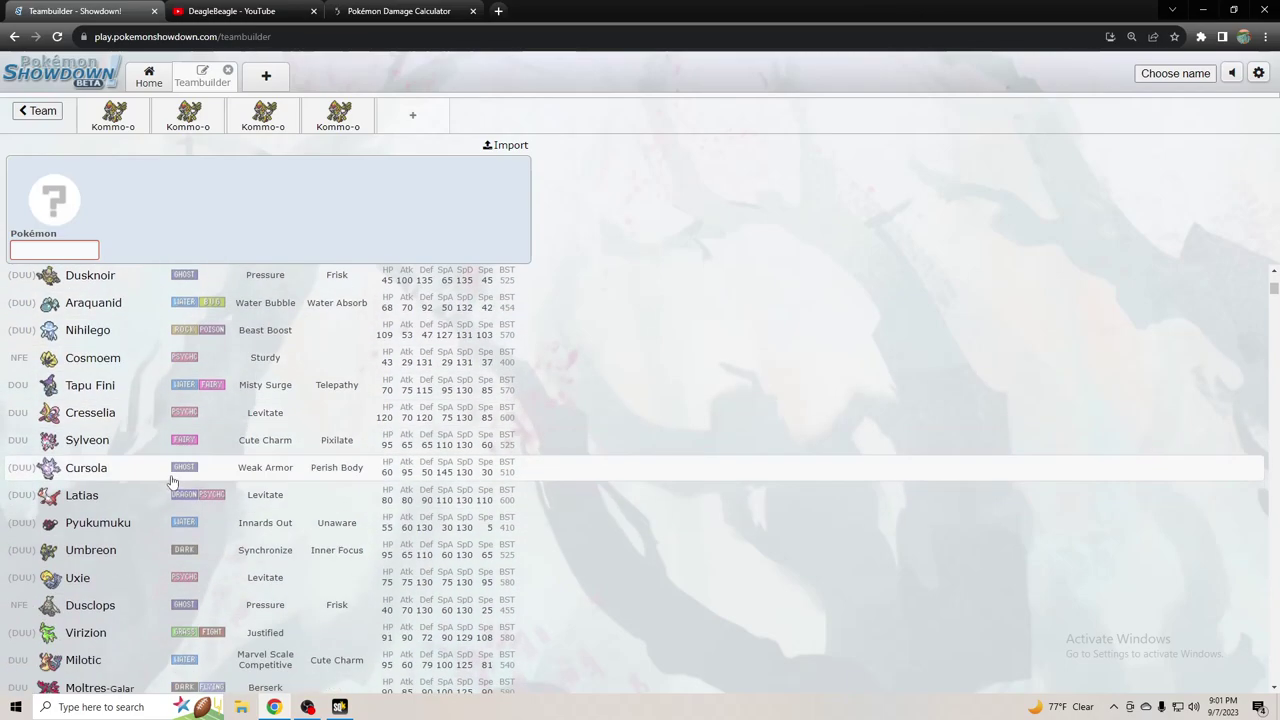
- Return to the list of all teams and create a new team in the [Gen 9] VGC 2023 Regulation D format
click(44, 111)
click(44, 111)
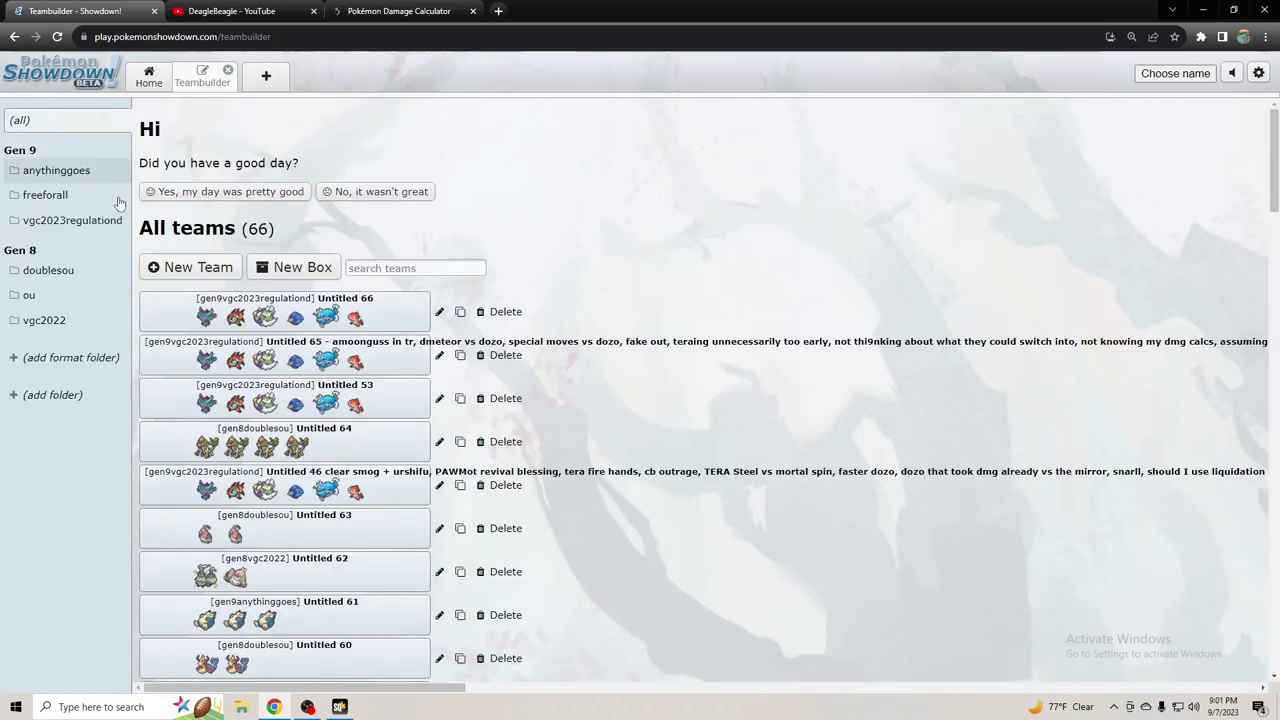
click(190, 267)
click(105, 178)
click(150, 458)
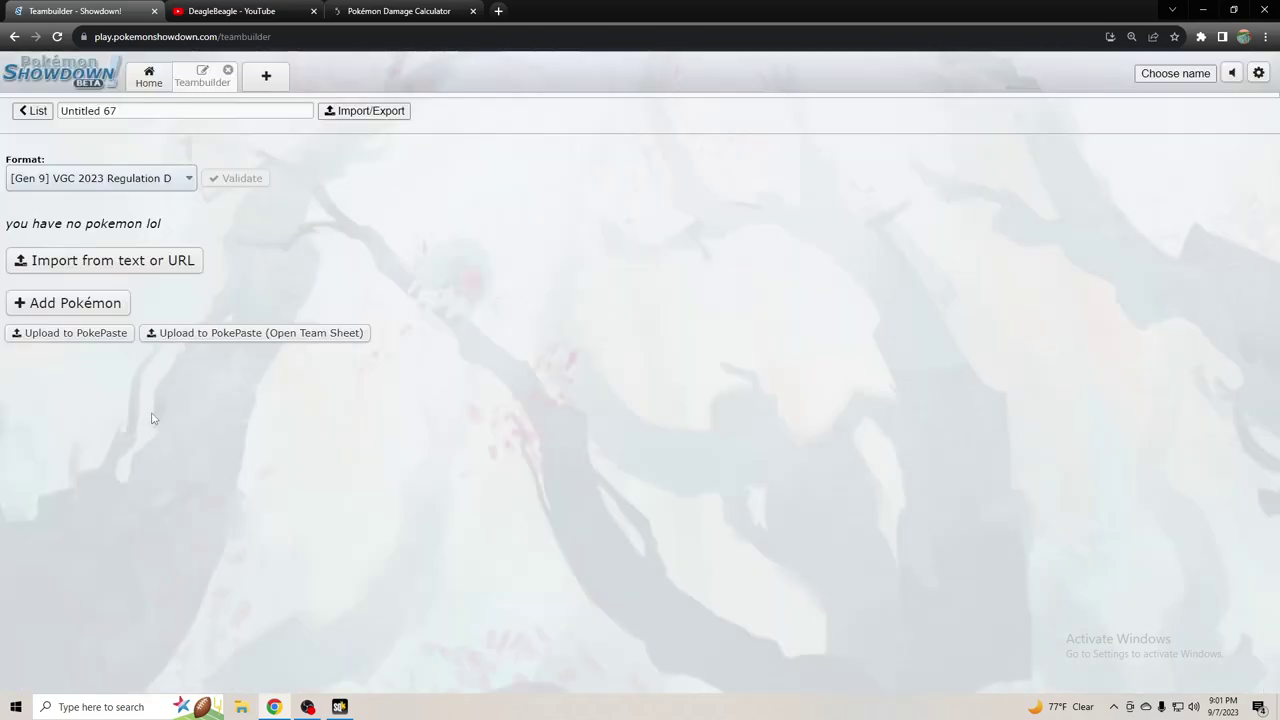
- Open the species list for the new team's first slot, sort it by Sp. Def and look through the candidates
click(103, 300)
click(463, 274)
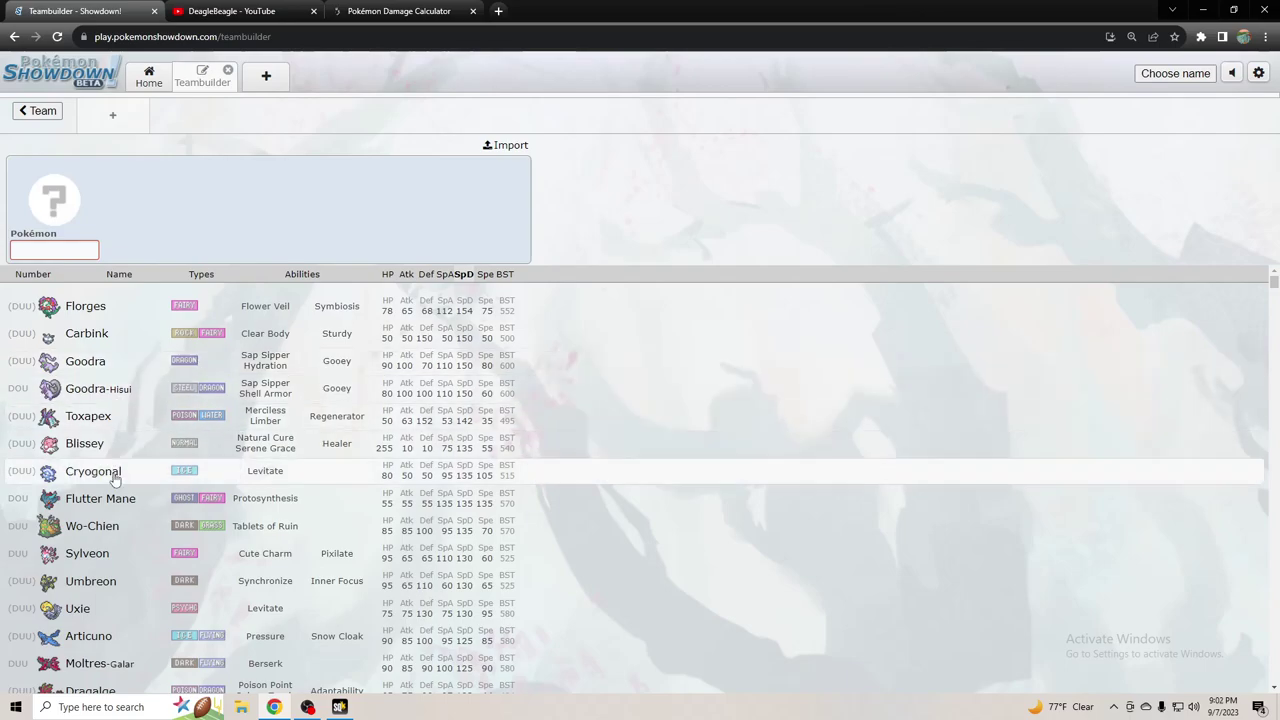
scroll(111, 498, down, 1)
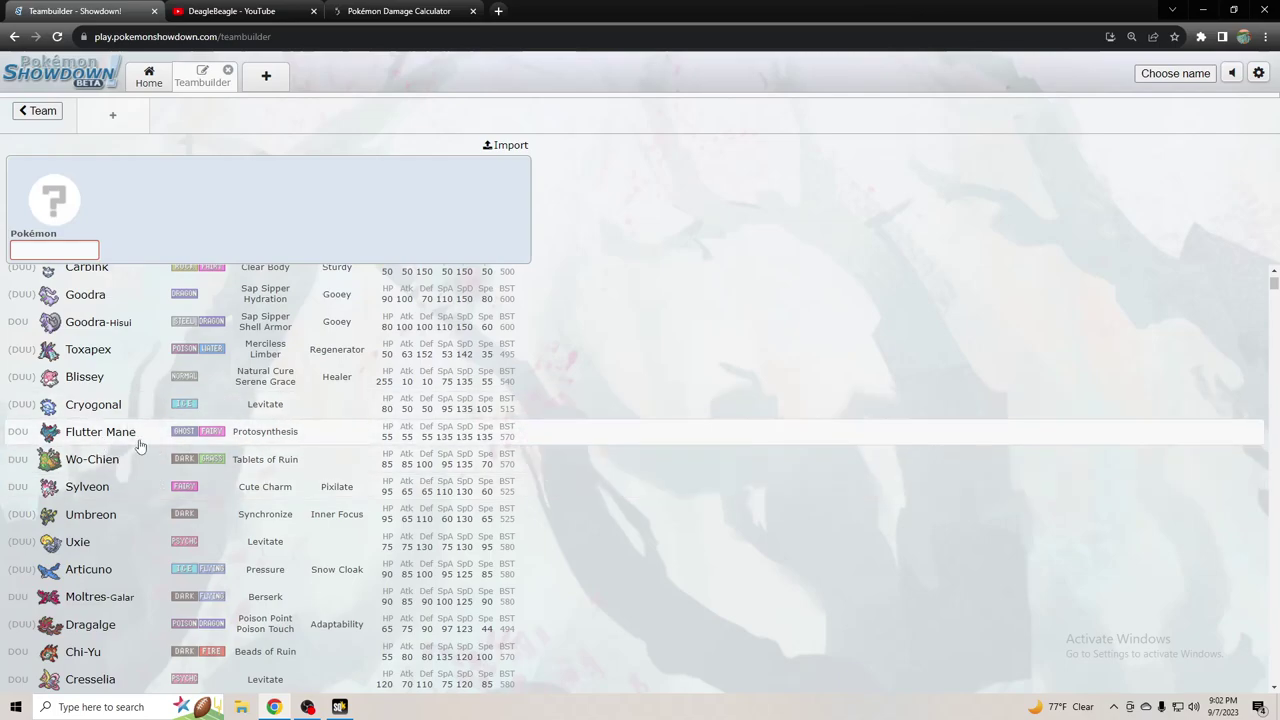
scroll(126, 494, down, 1)
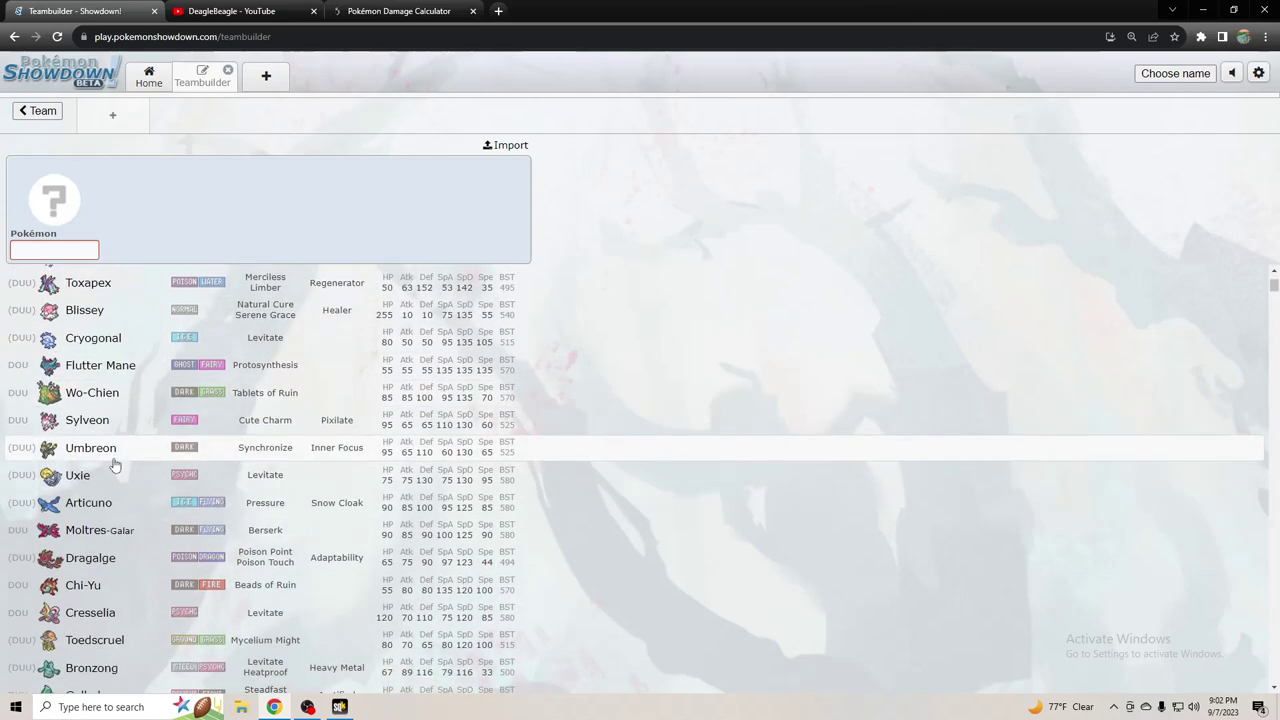
scroll(113, 450, down, 1)
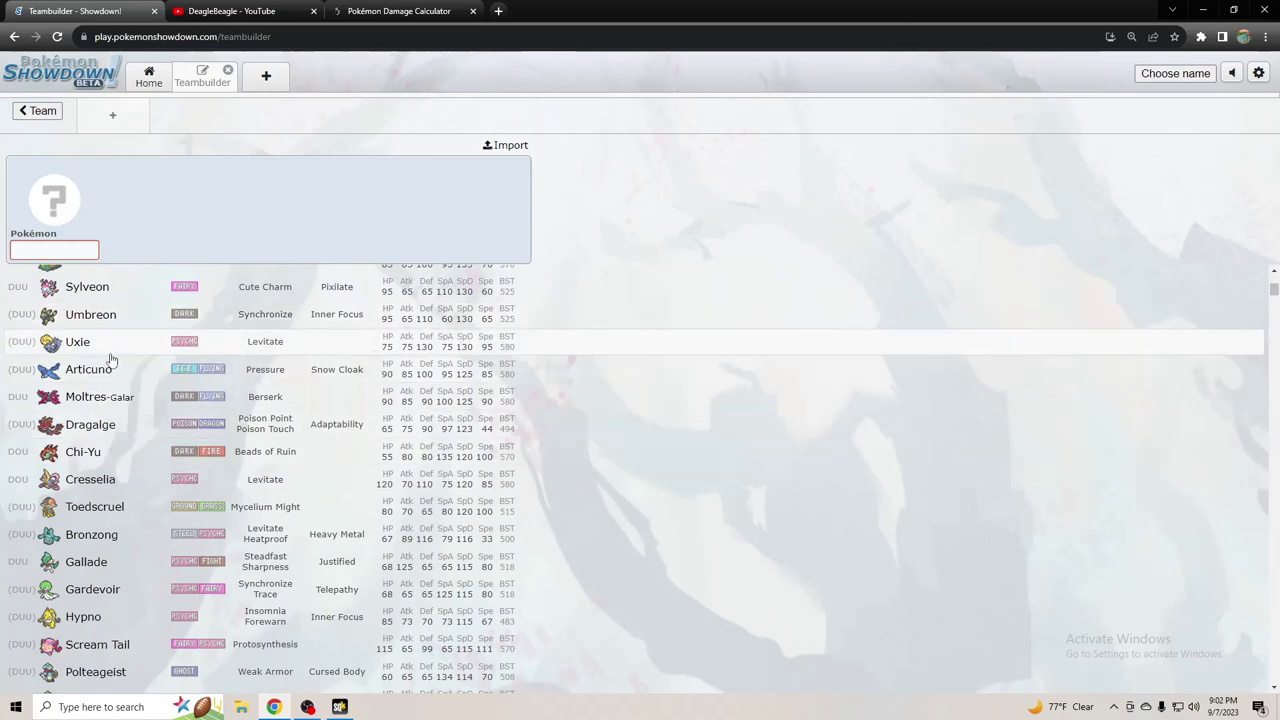
scroll(120, 430, down, 1)
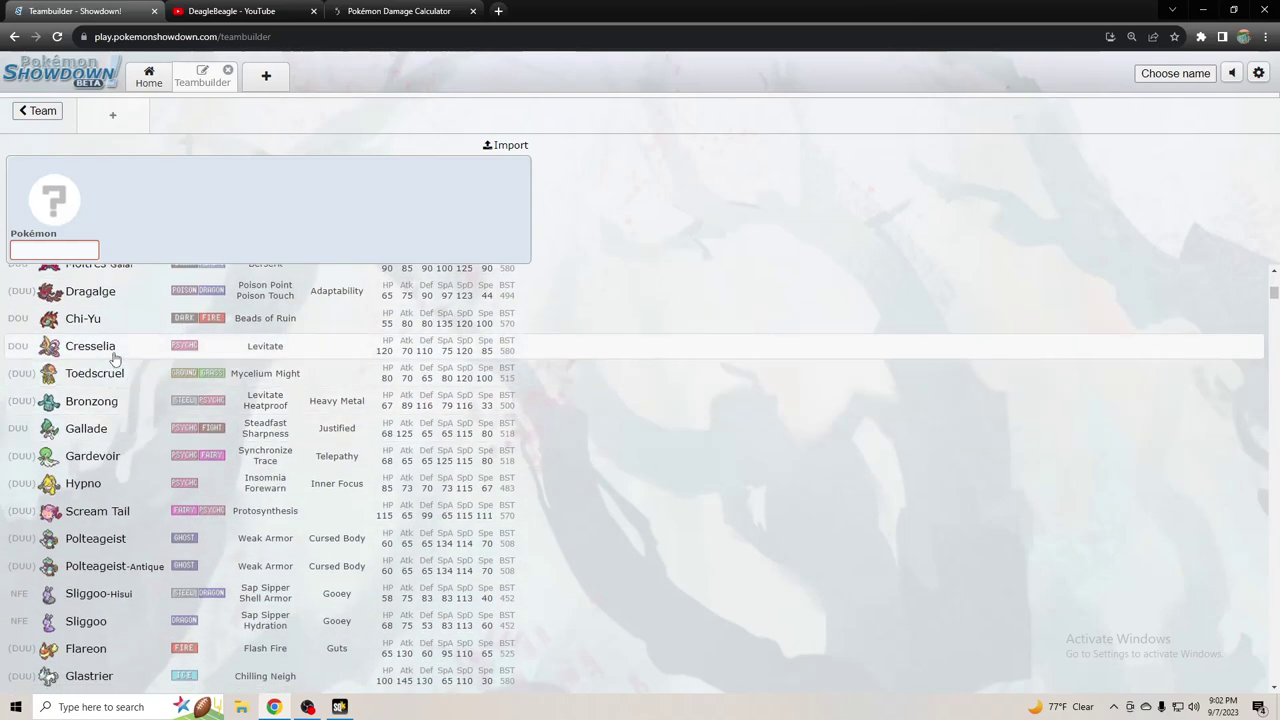
scroll(108, 356, down, 1)
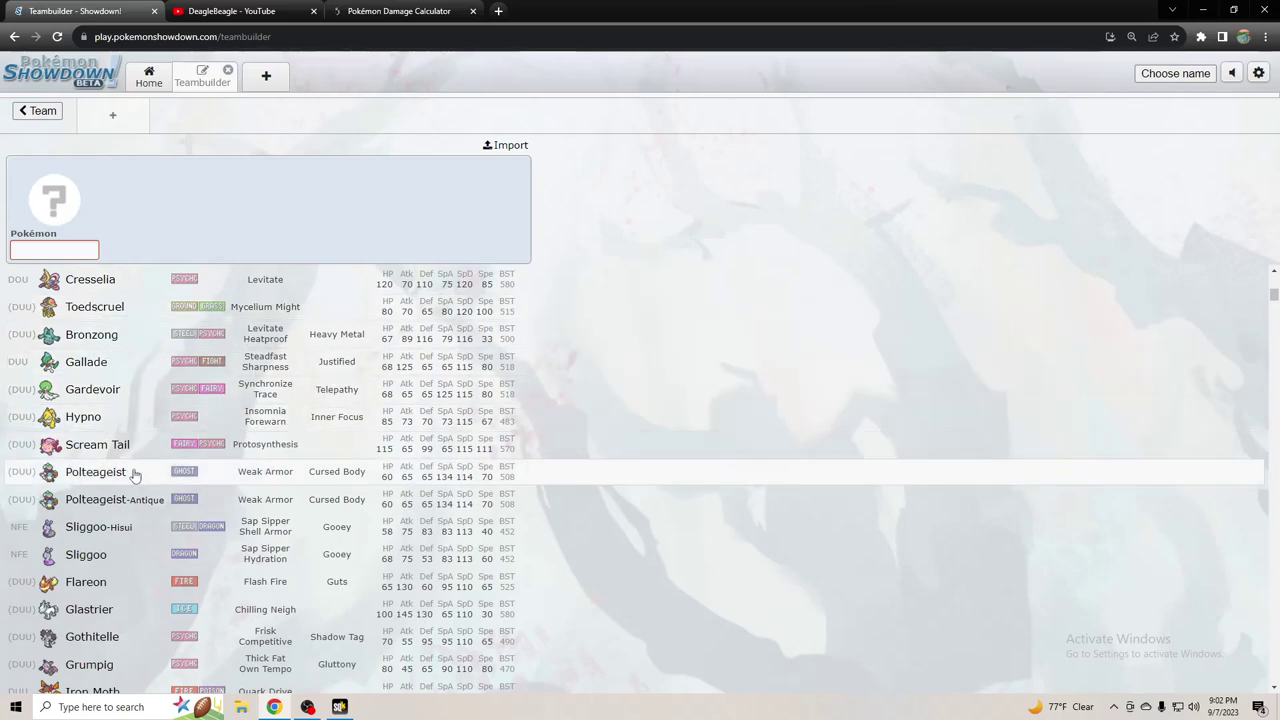
scroll(135, 460, down, 2)
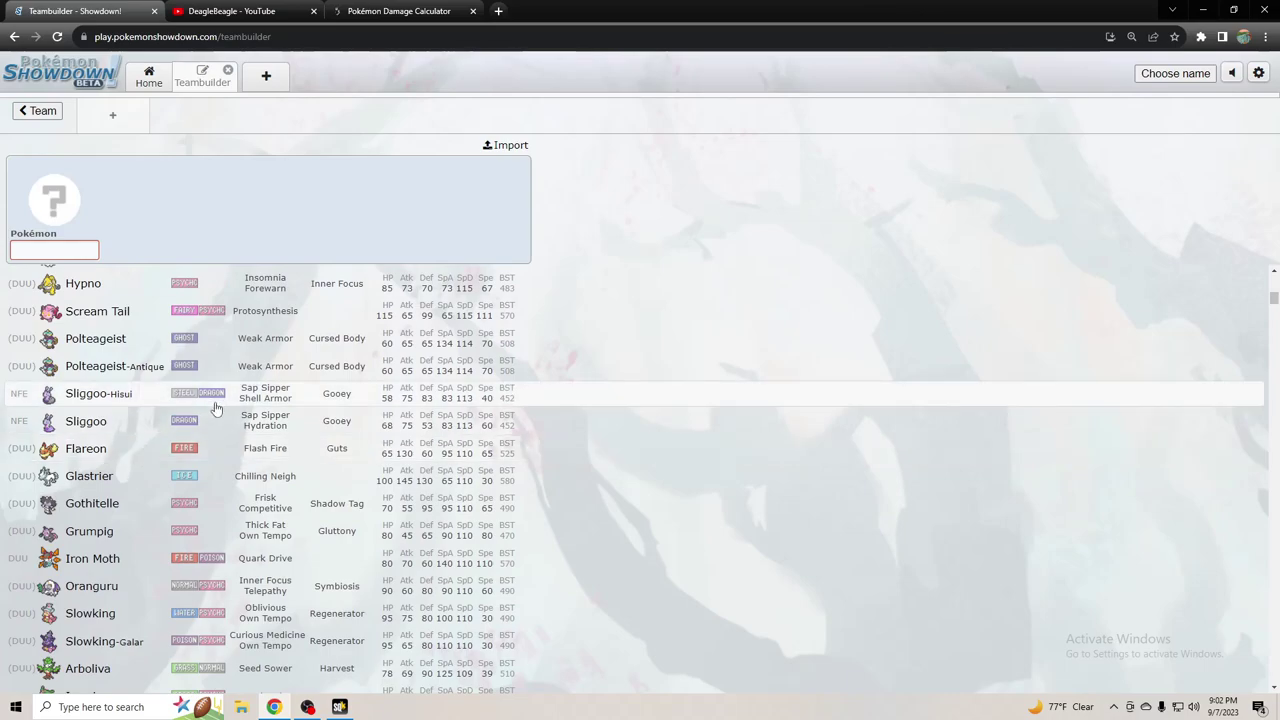
scroll(135, 397, up, 4)
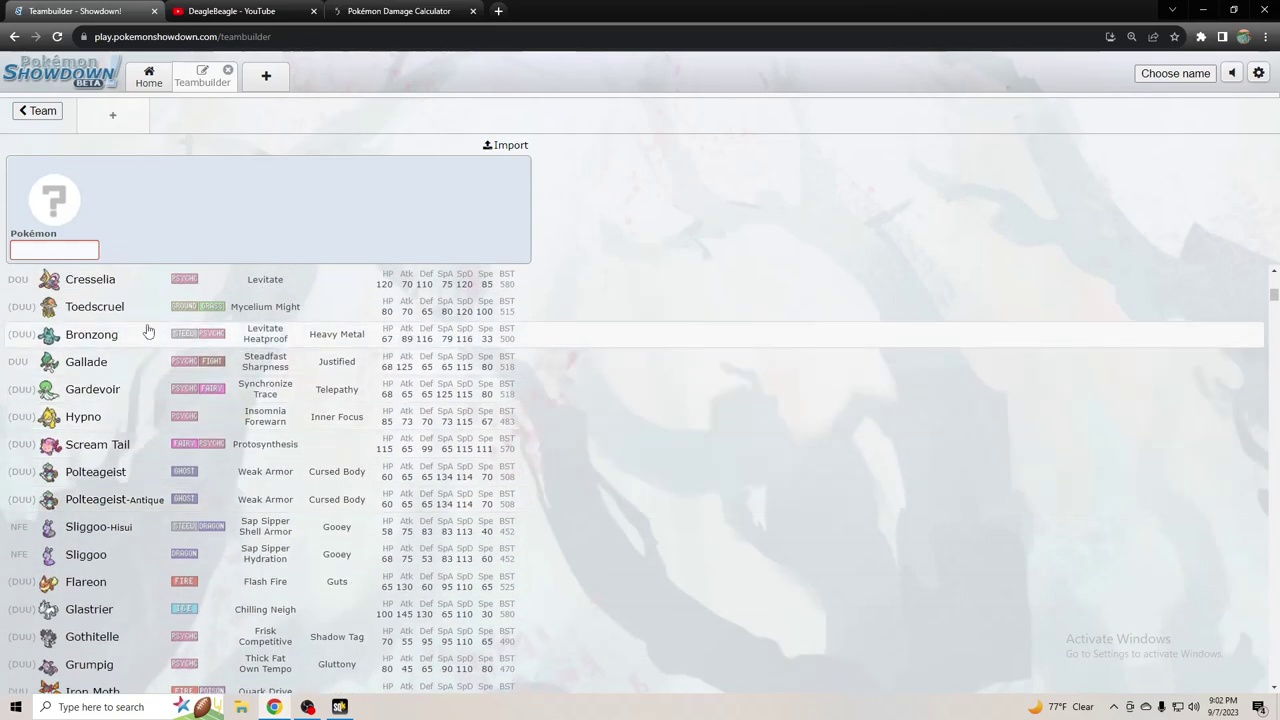
click(503, 8)
text(typing)
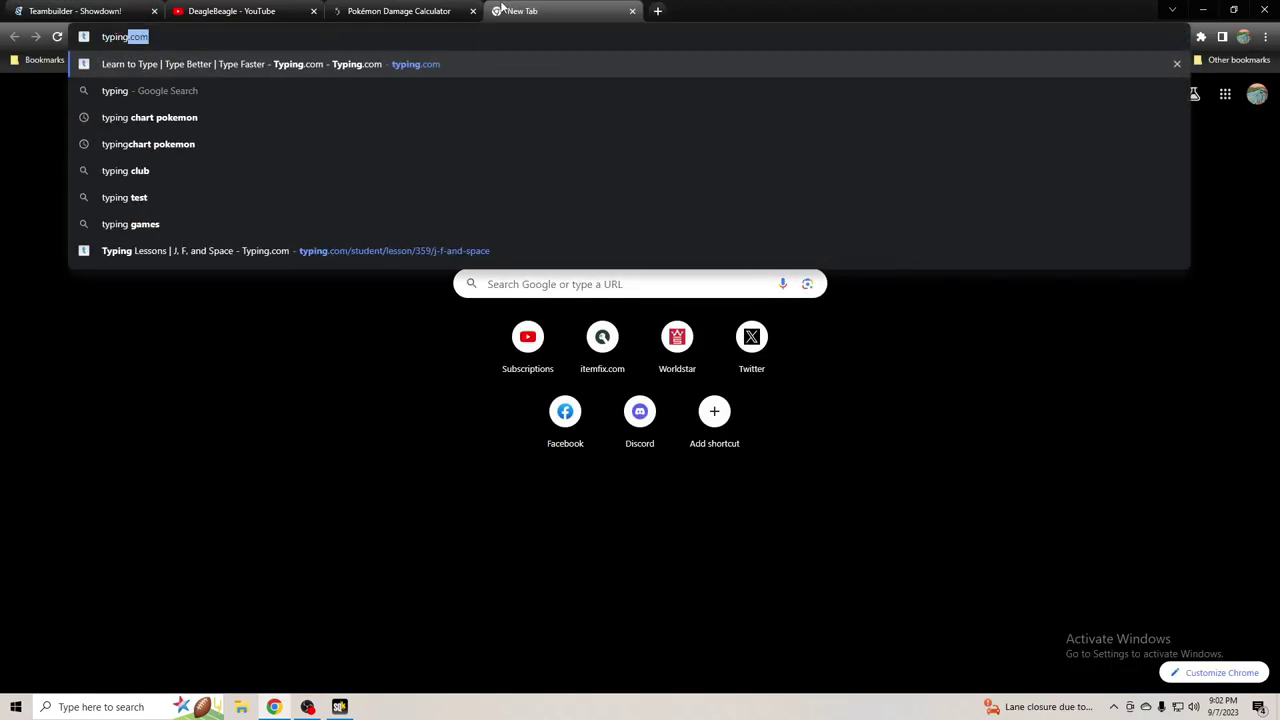
click(632, 11)
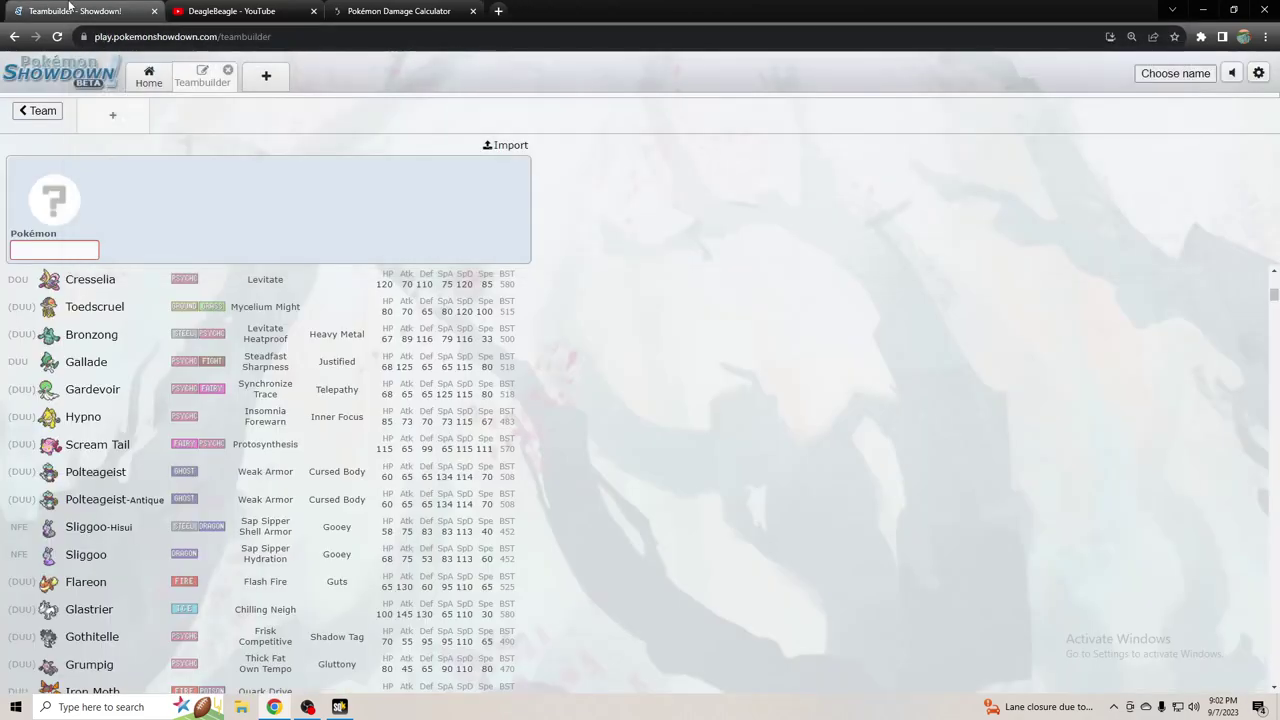
- Filter the species list to Fairy types and look through the candidates sorted by base stat total
text(fairy)
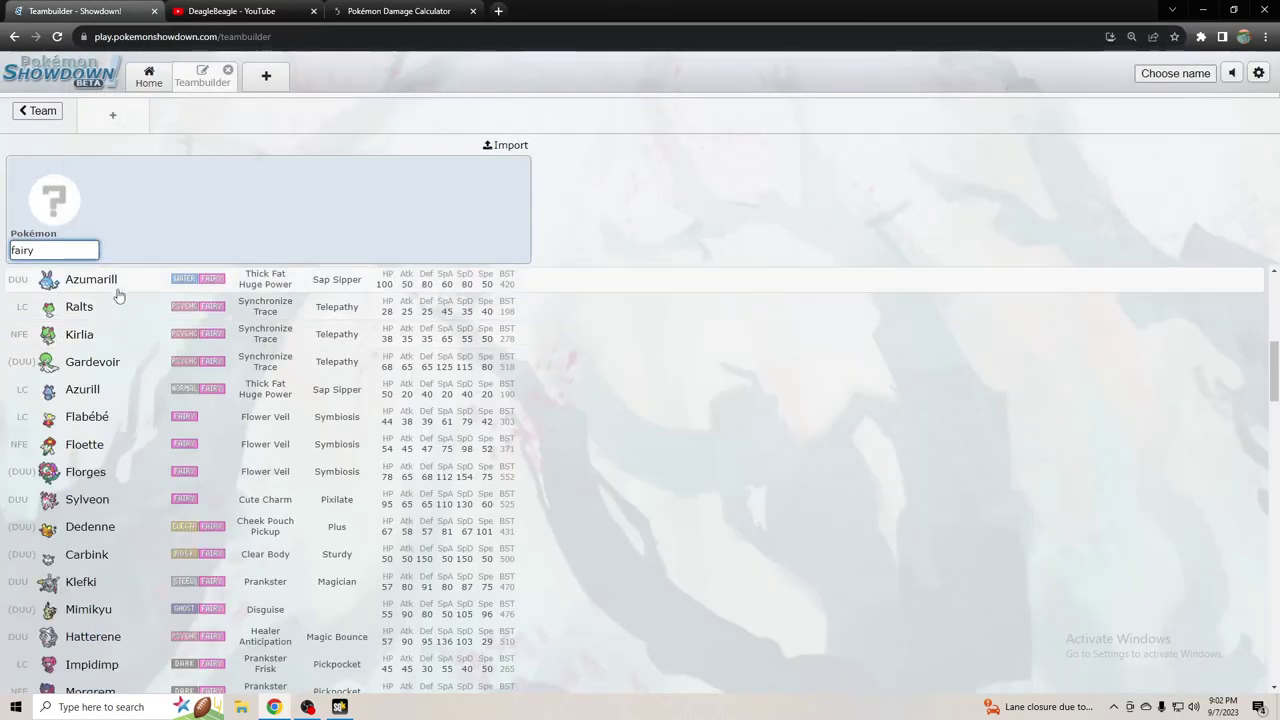
key(Return)
scroll(124, 315, down, 5)
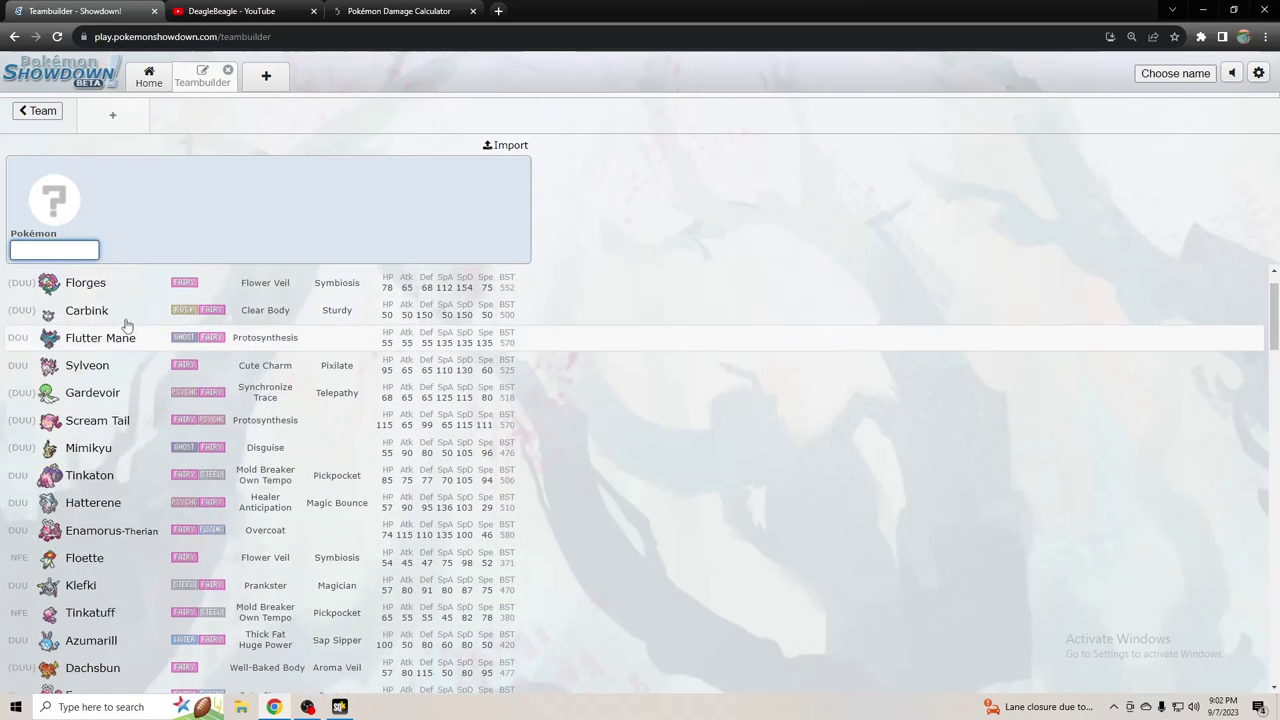
scroll(130, 330, up, 1)
click(504, 301)
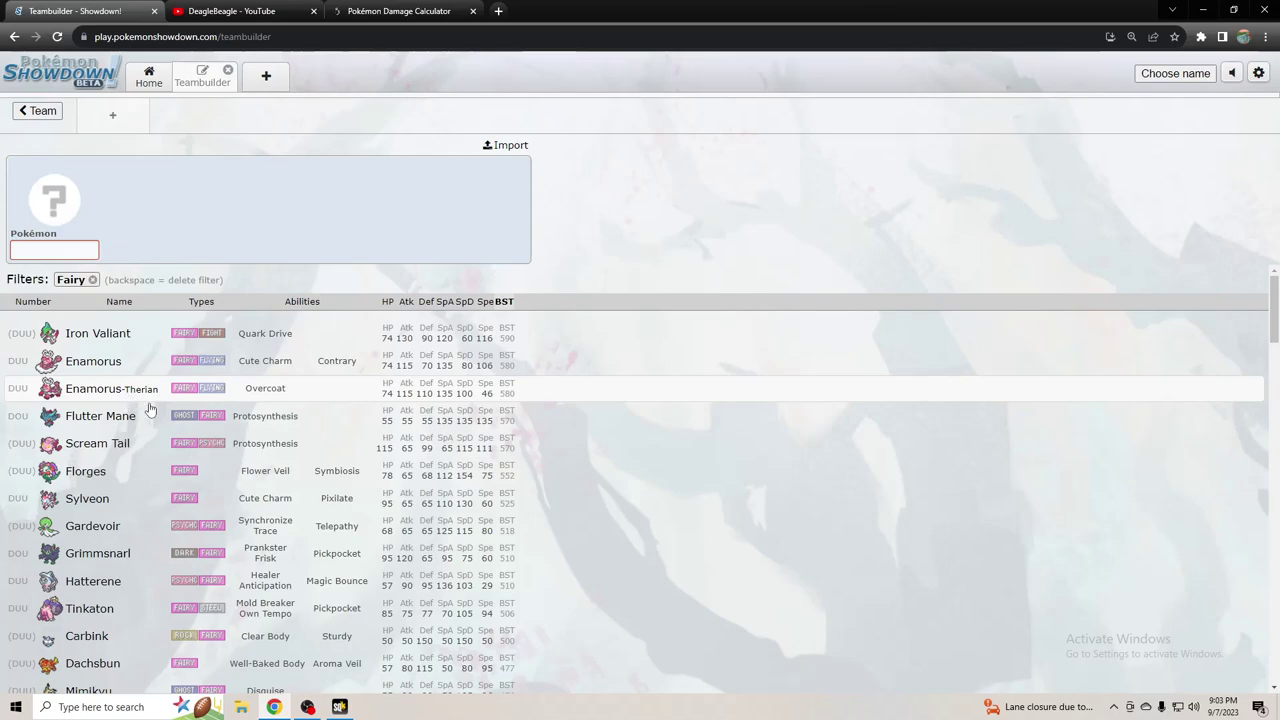
scroll(131, 424, down, 2)
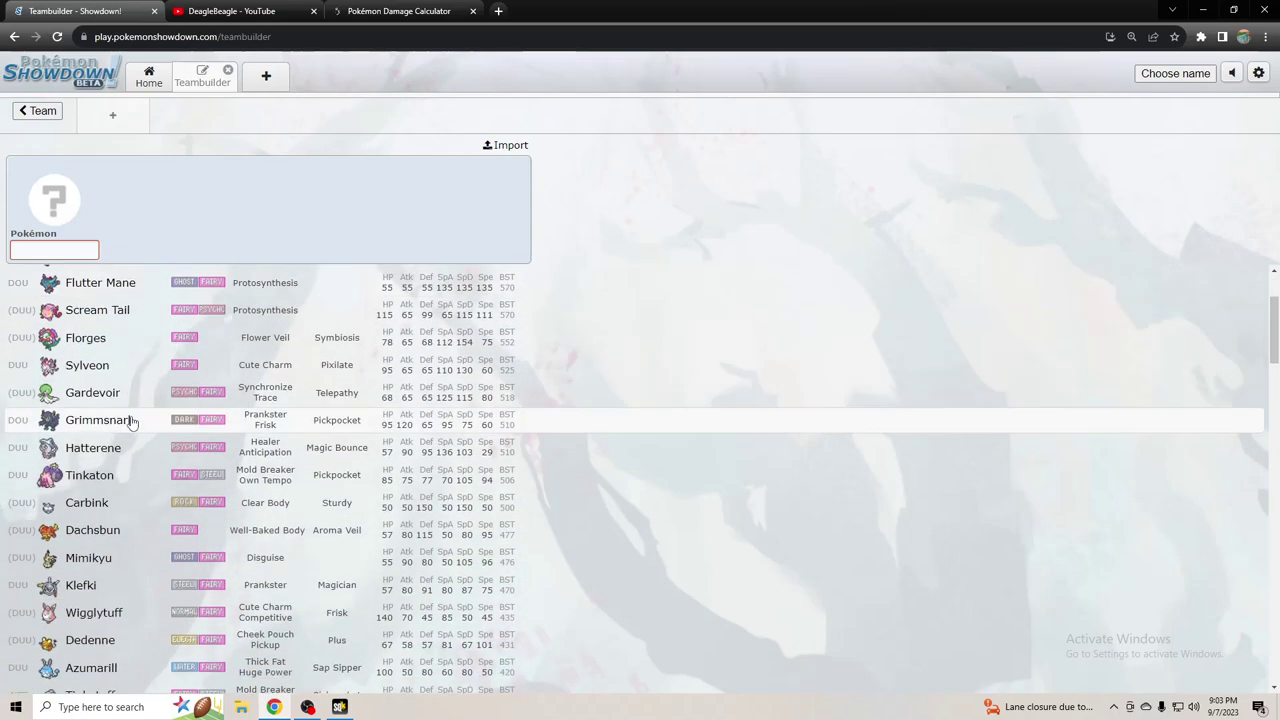
scroll(131, 424, up, 2)
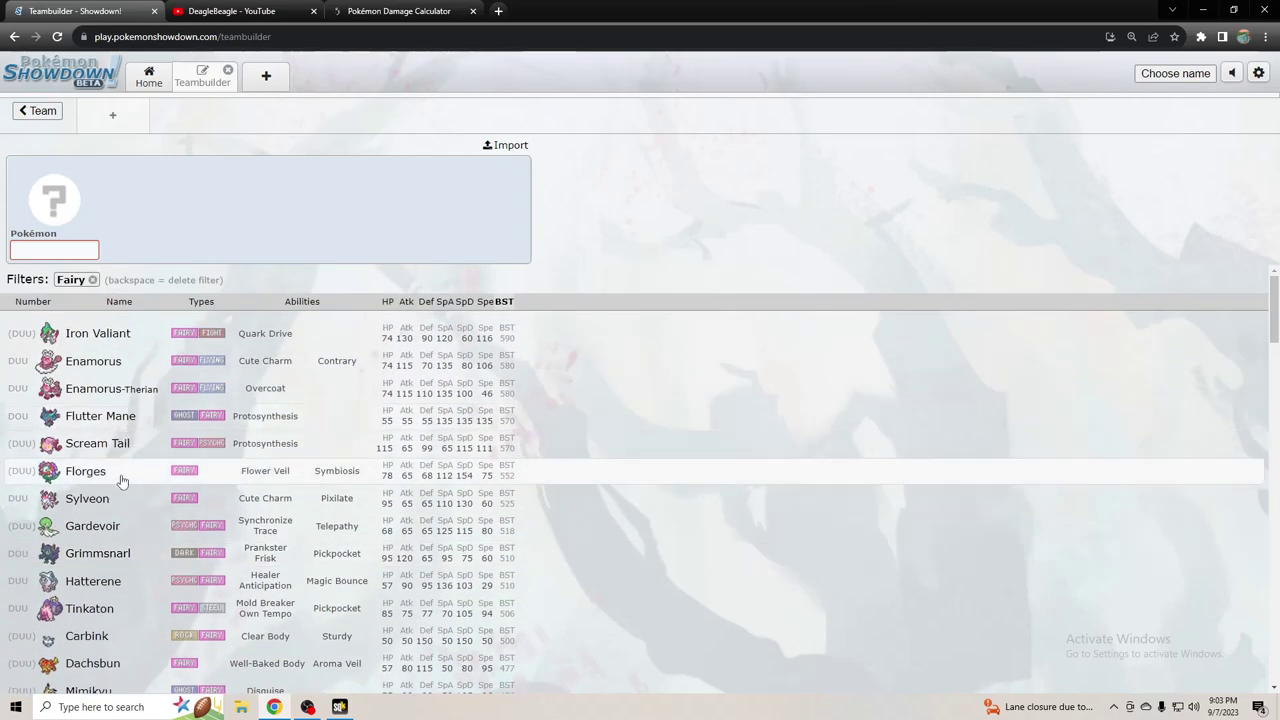
scroll(140, 530, down, 5)
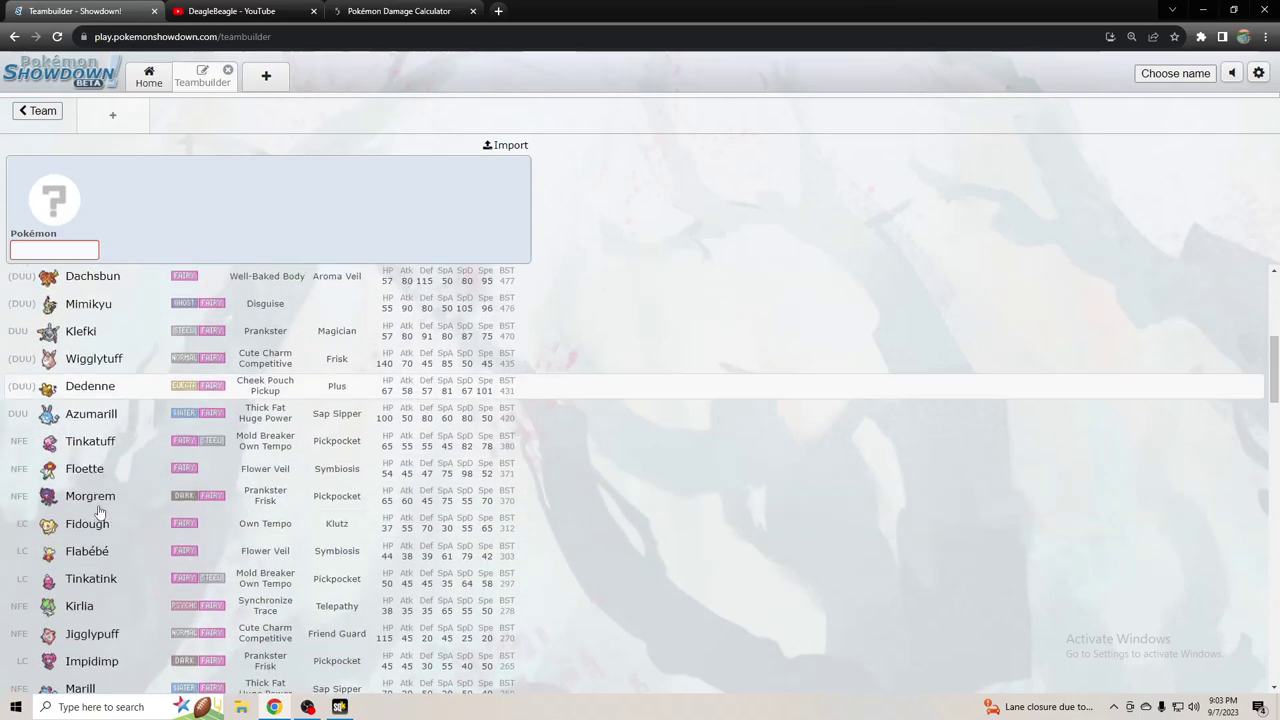
scroll(60, 400, up, 4)
scroll(40, 290, up, 2)
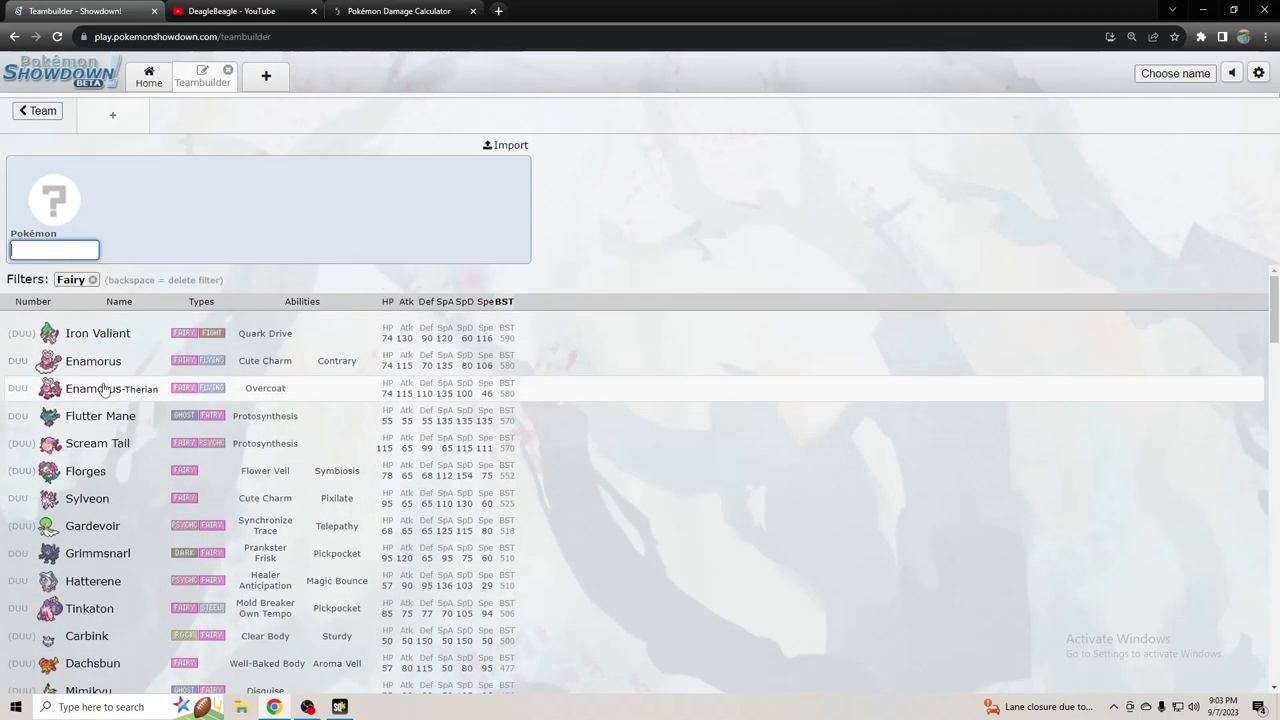
- Replace the Fairy filter with Steel, look through the Steel-type candidates and clear the filter
click(95, 280)
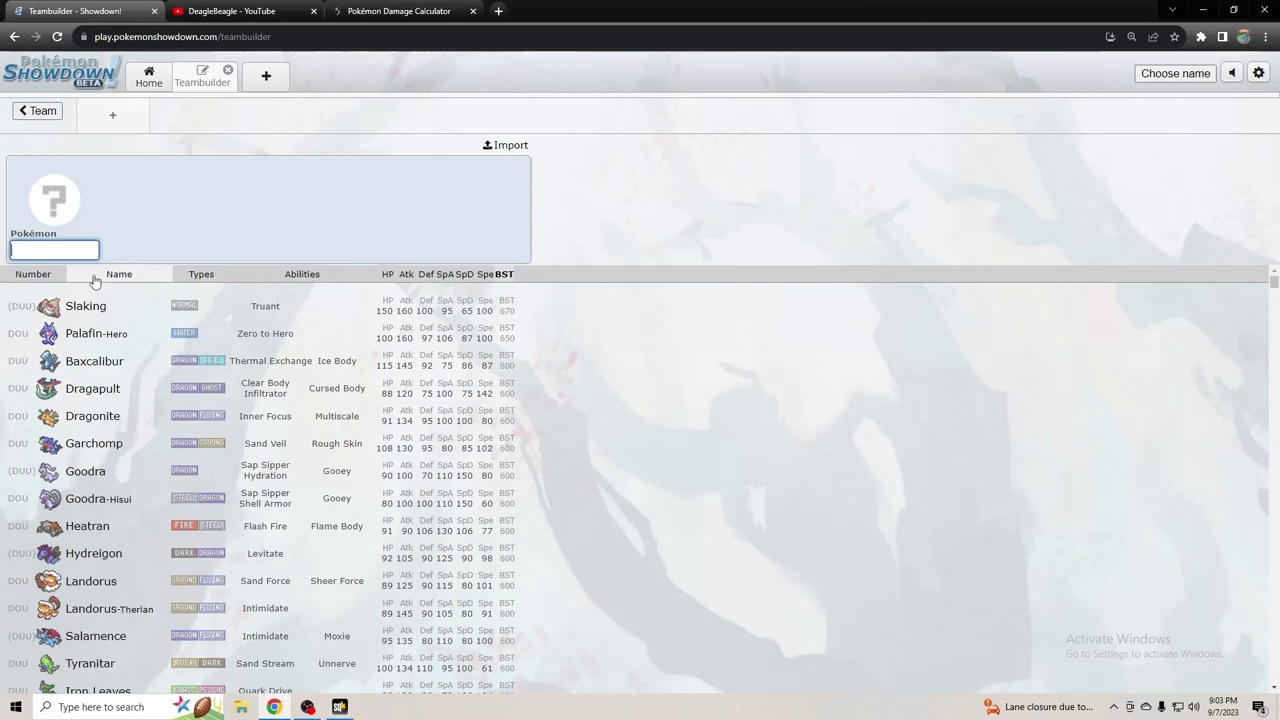
text(steel)
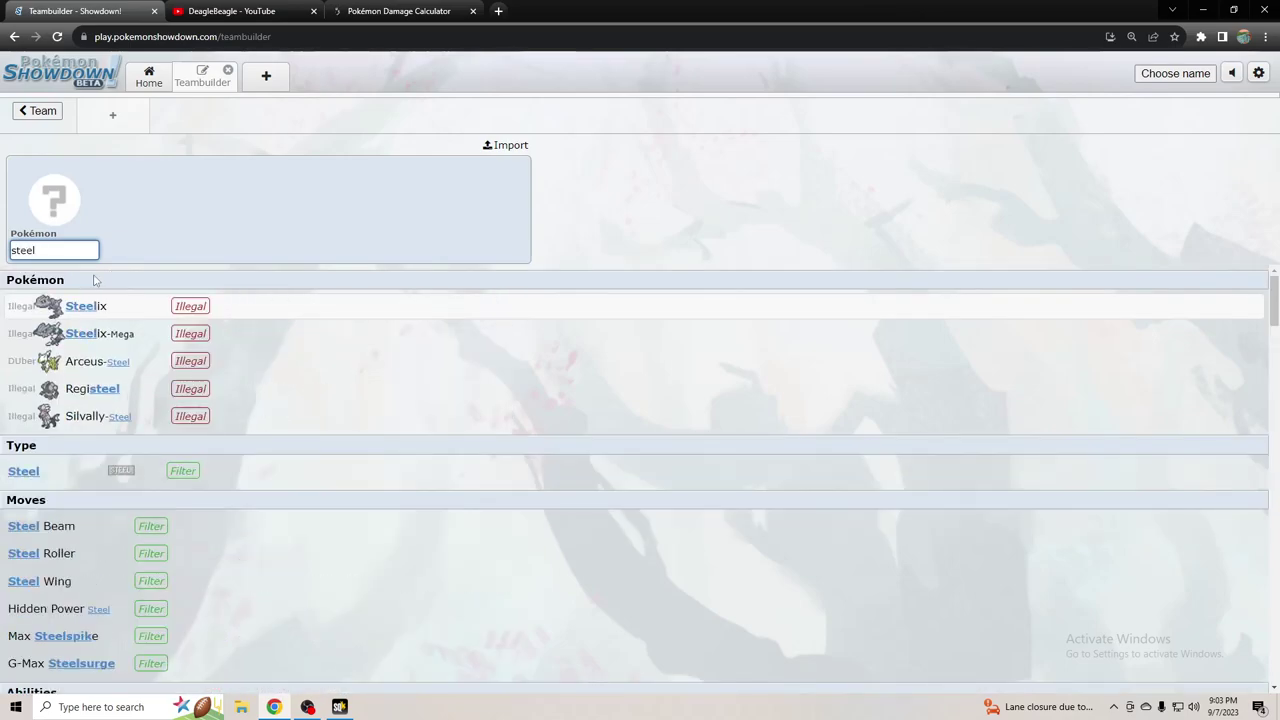
click(112, 478)
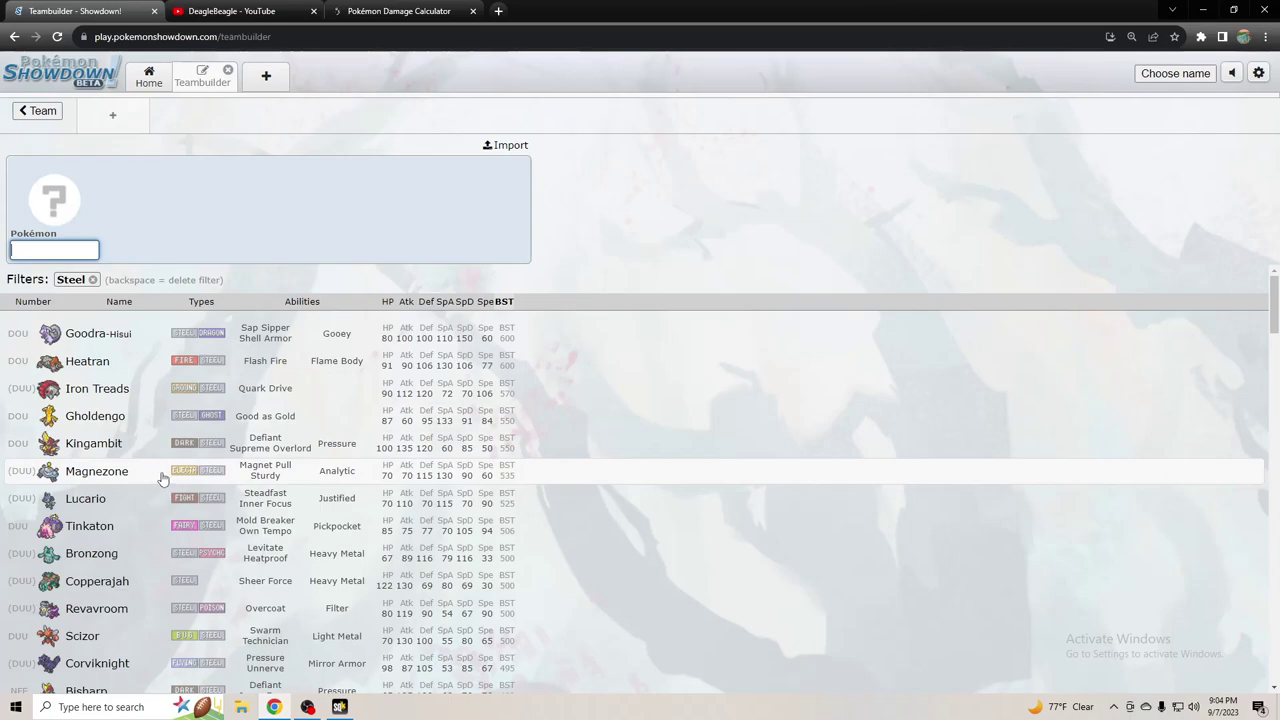
scroll(162, 480, down, 1)
scroll(160, 477, down, 2)
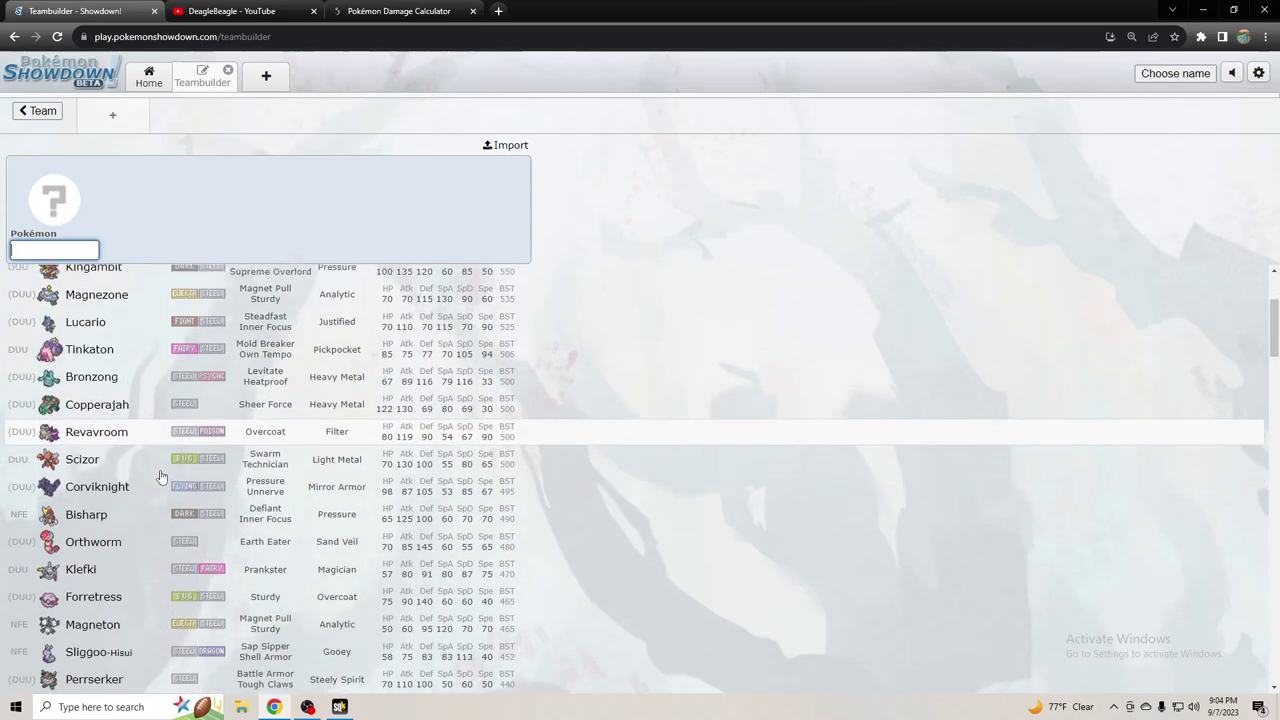
scroll(160, 477, down, 1)
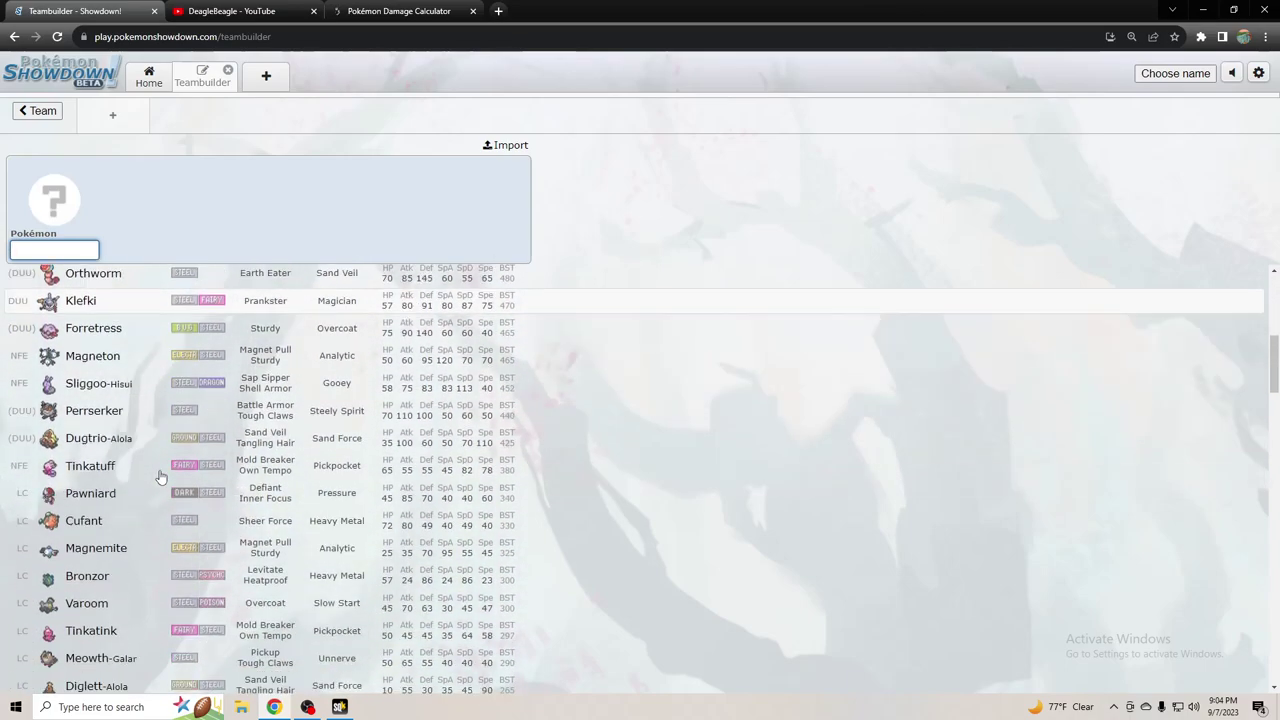
scroll(160, 477, up, 5)
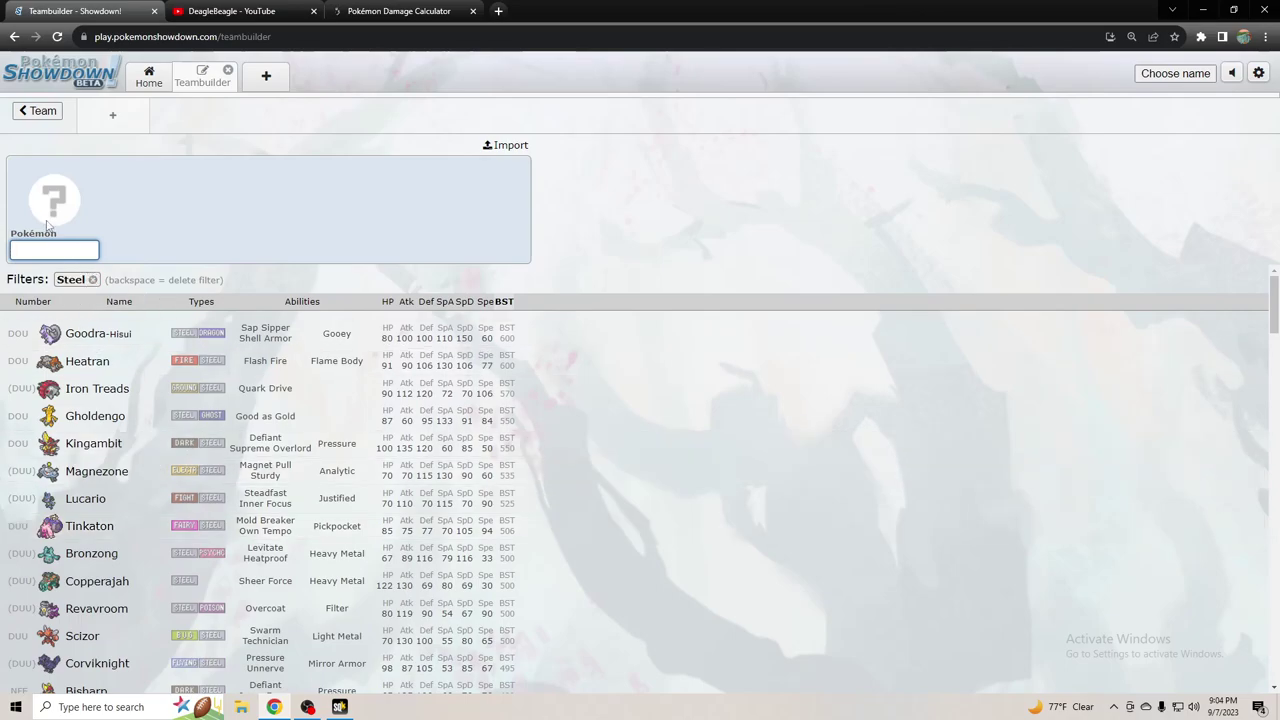
click(92, 280)
- Return to the list of all teams and open the Gen 8 doubles team Untitled 64
click(40, 114)
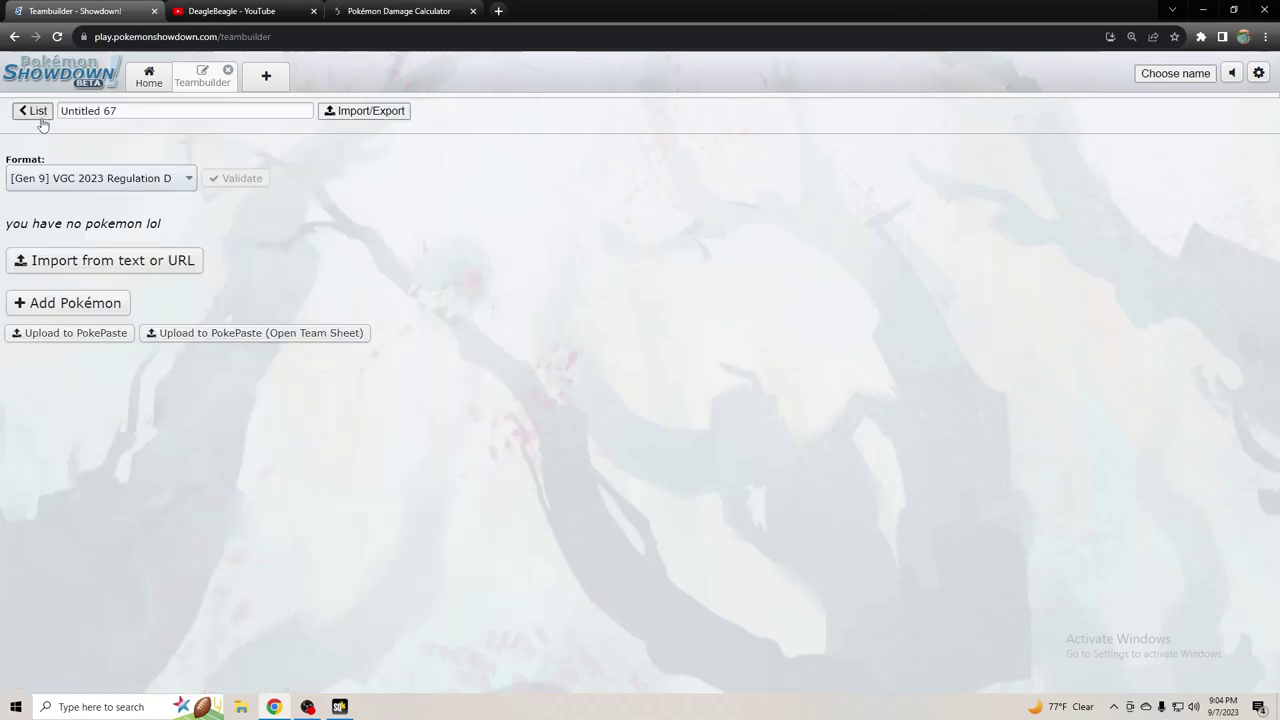
click(40, 116)
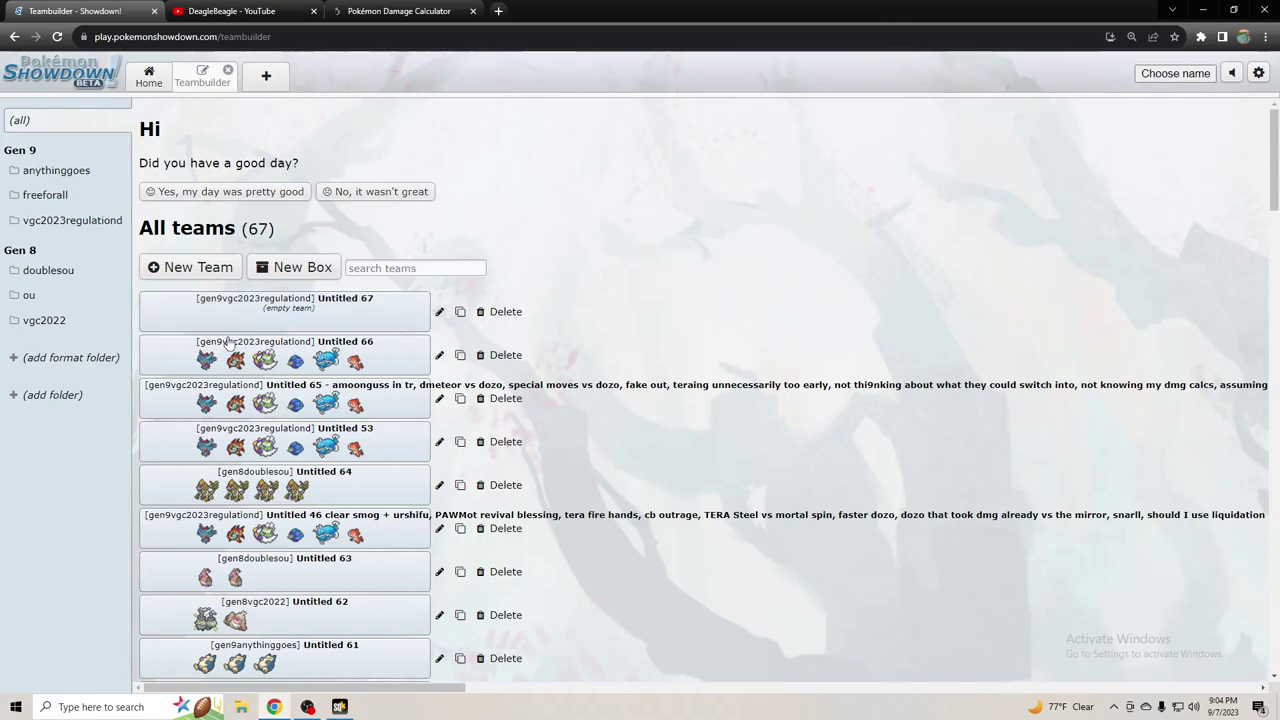
scroll(228, 341, down, 2)
scroll(260, 303, up, 2)
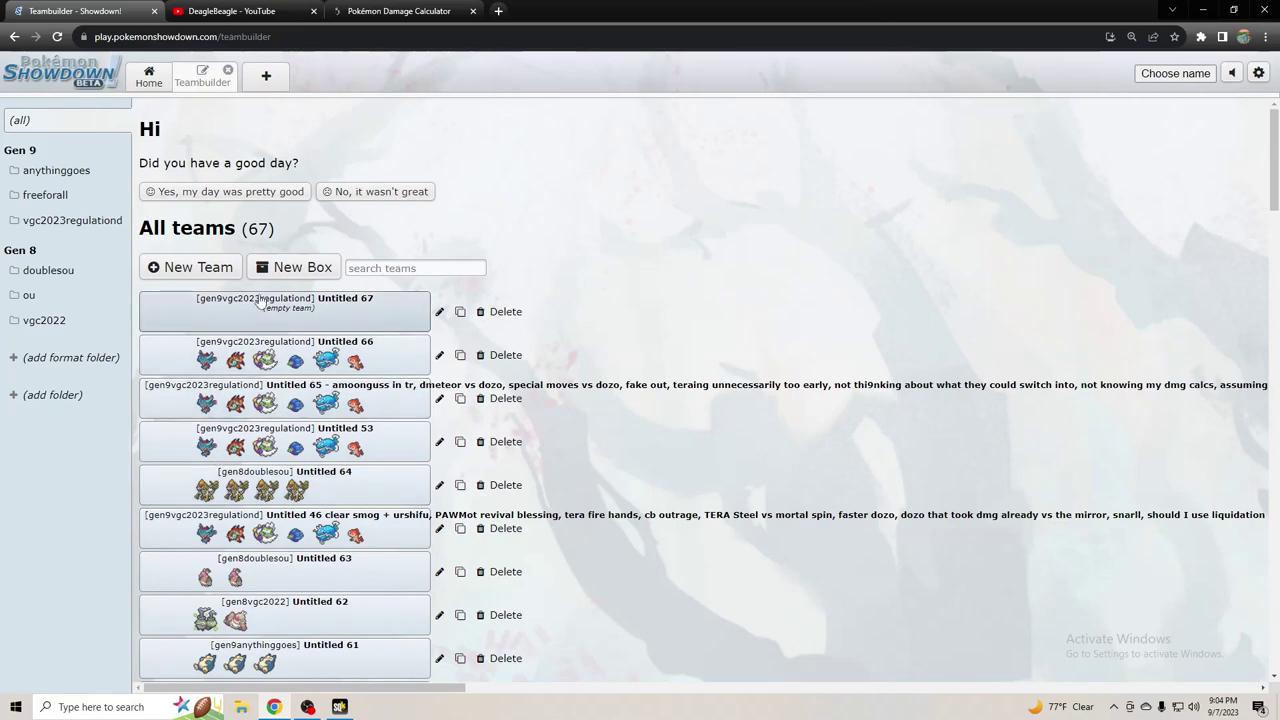
scroll(268, 340, down, 4)
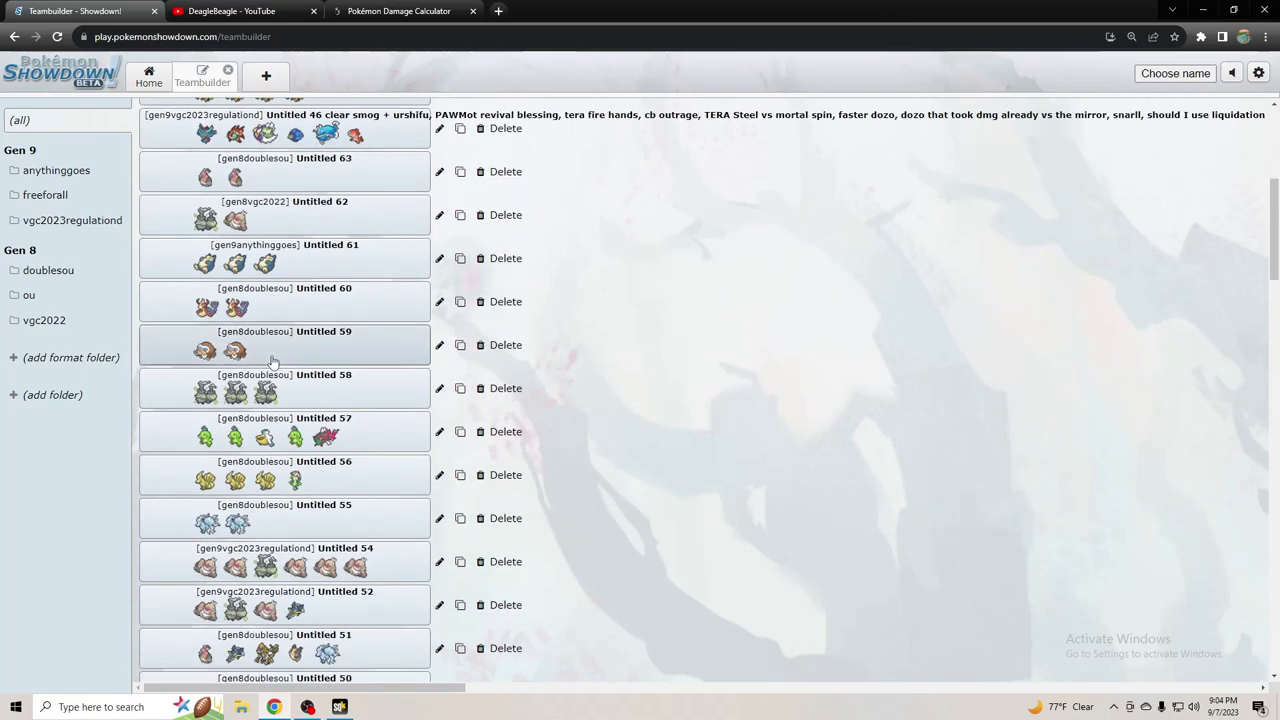
scroll(272, 360, down, 3)
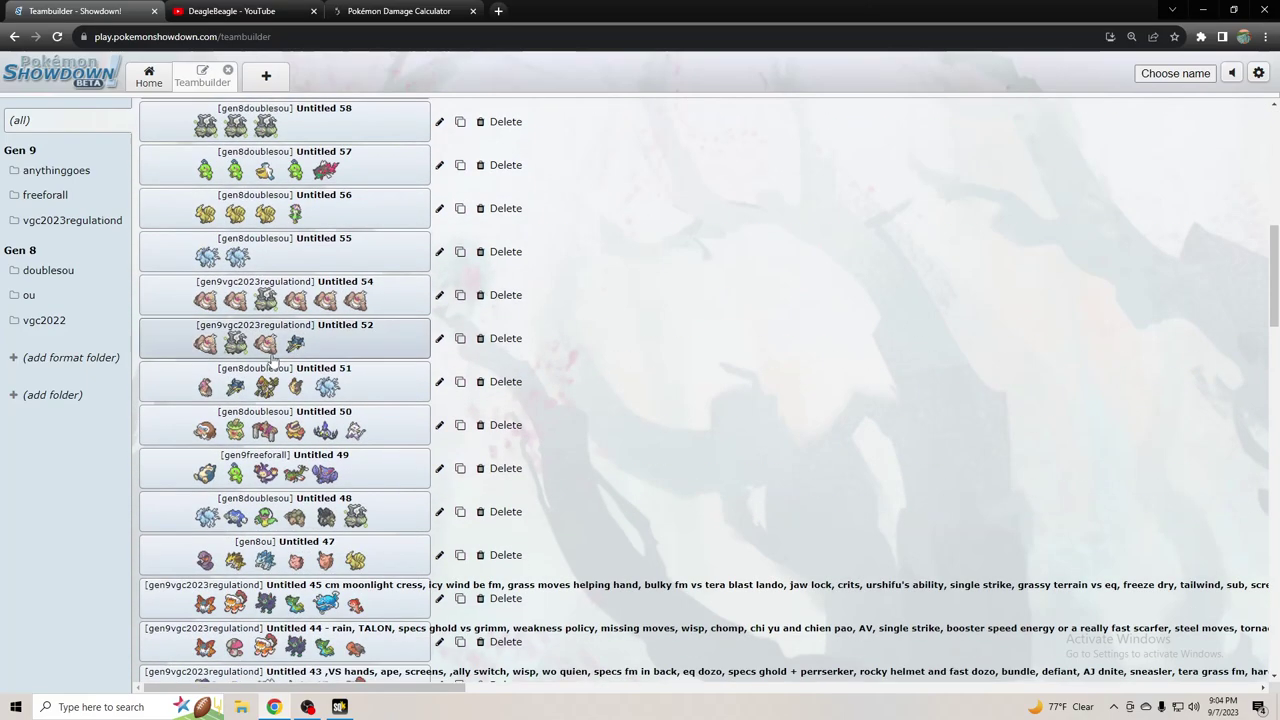
scroll(272, 358, up, 7)
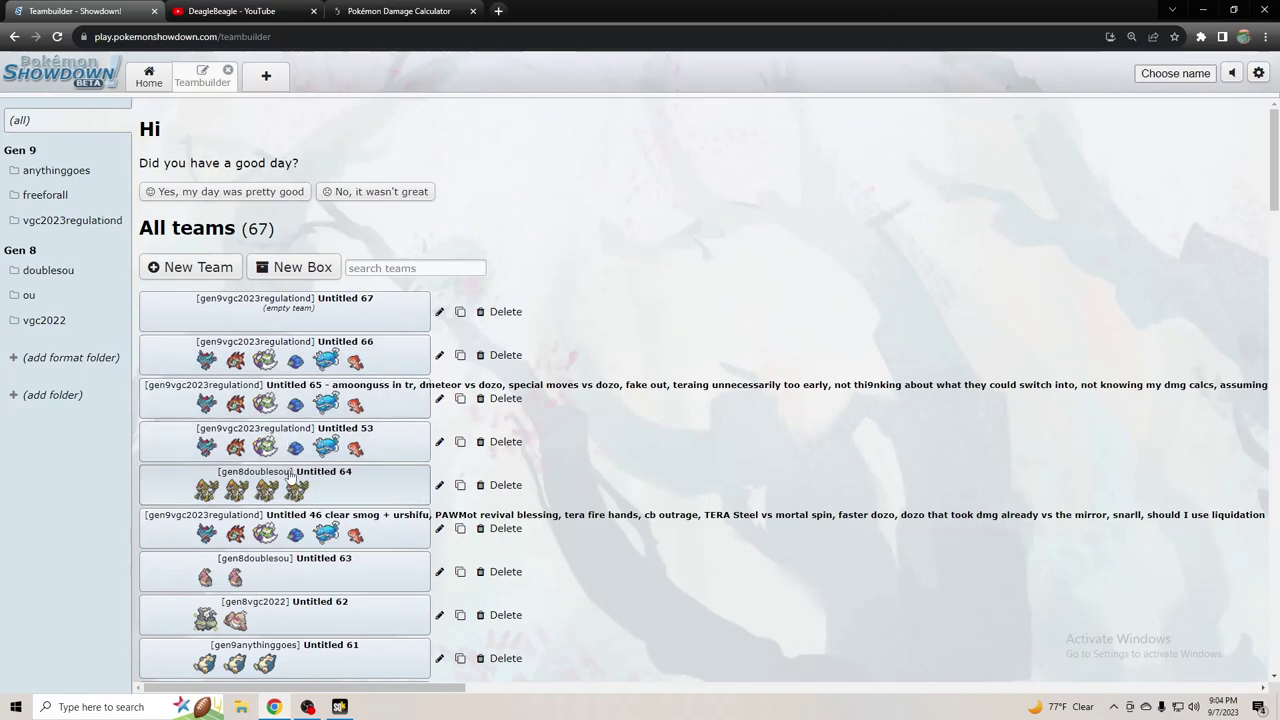
click(236, 478)
- Open the fourth Kommo-o's Flash Cannon slot and look through the moves available for it
scroll(197, 463, down, 2)
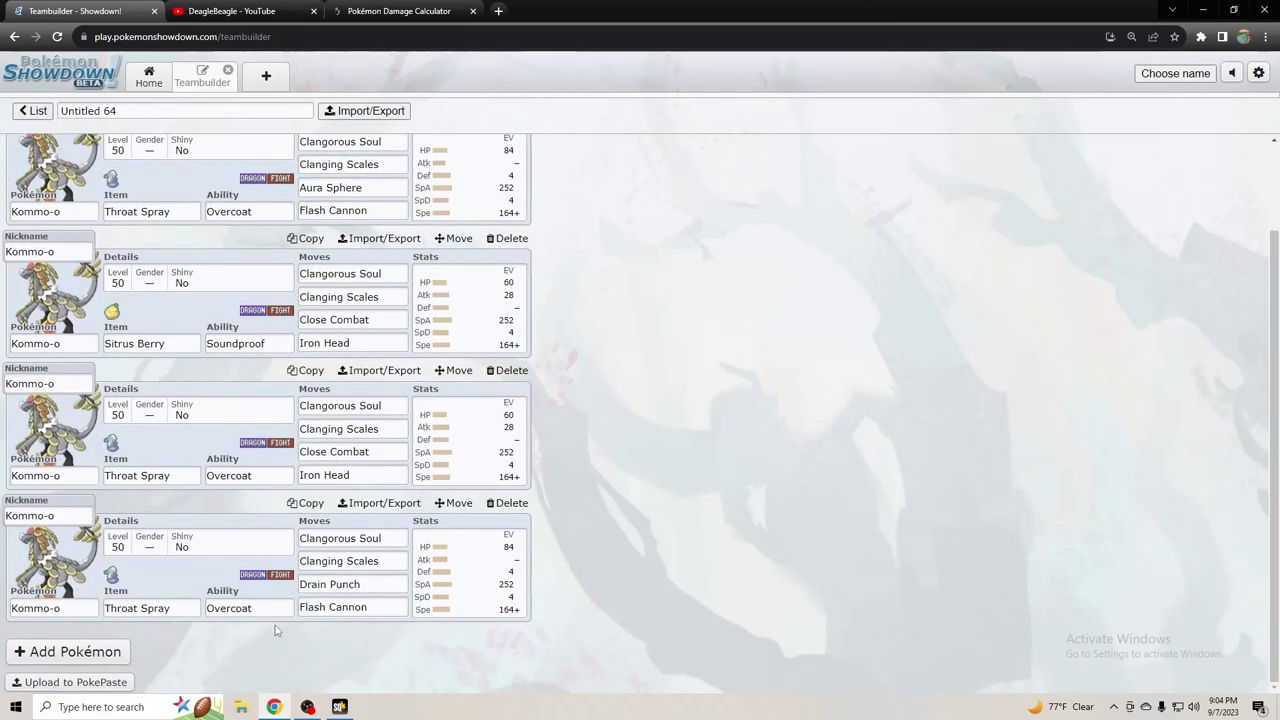
click(358, 606)
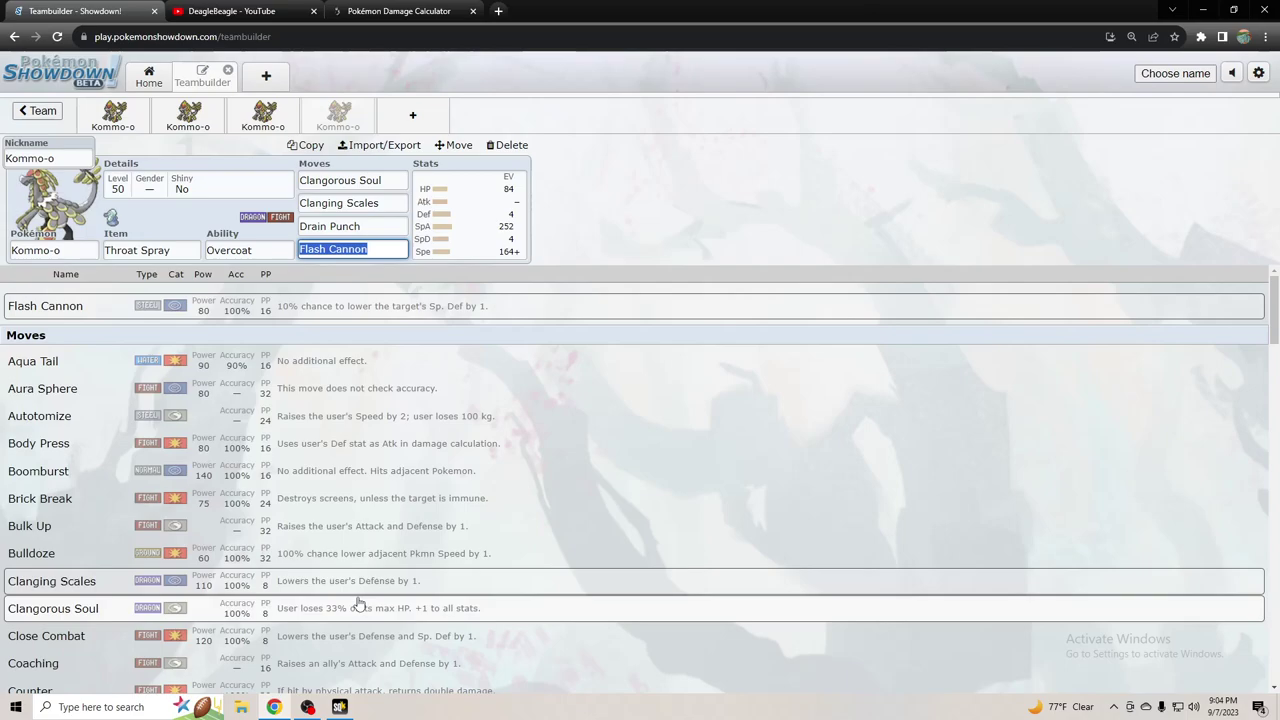
scroll(240, 512, down, 5)
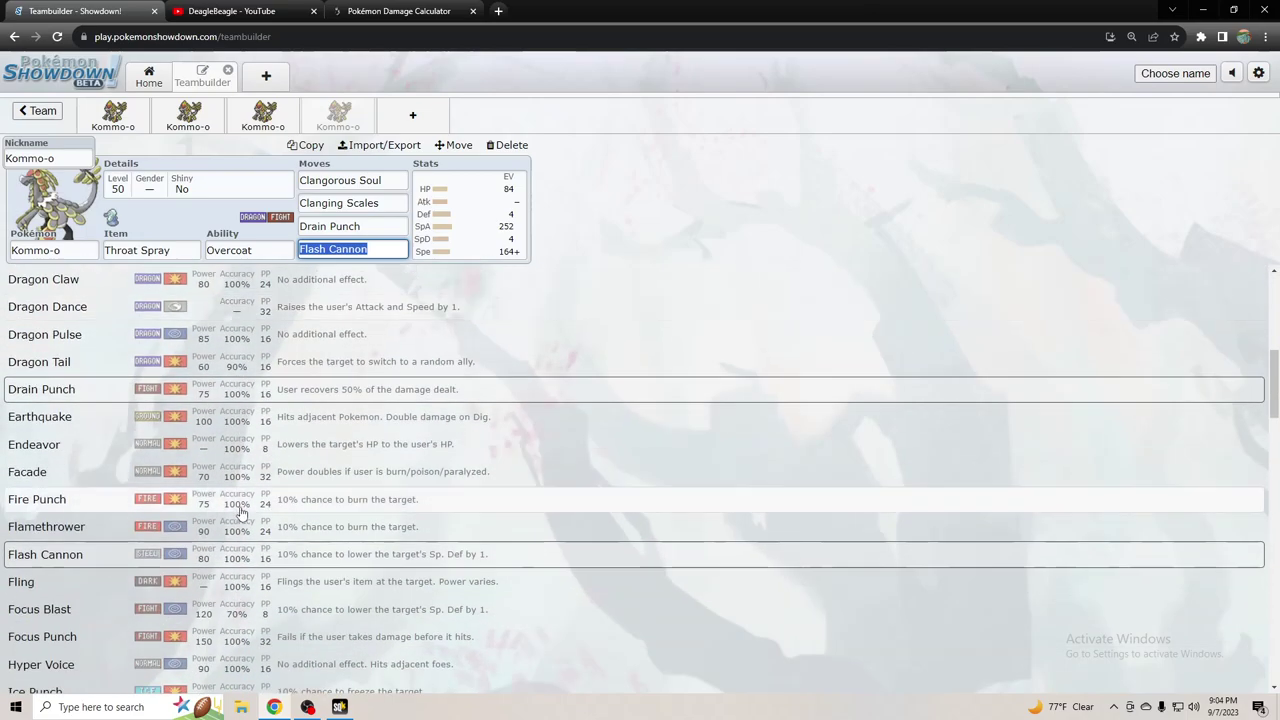
scroll(240, 512, down, 10)
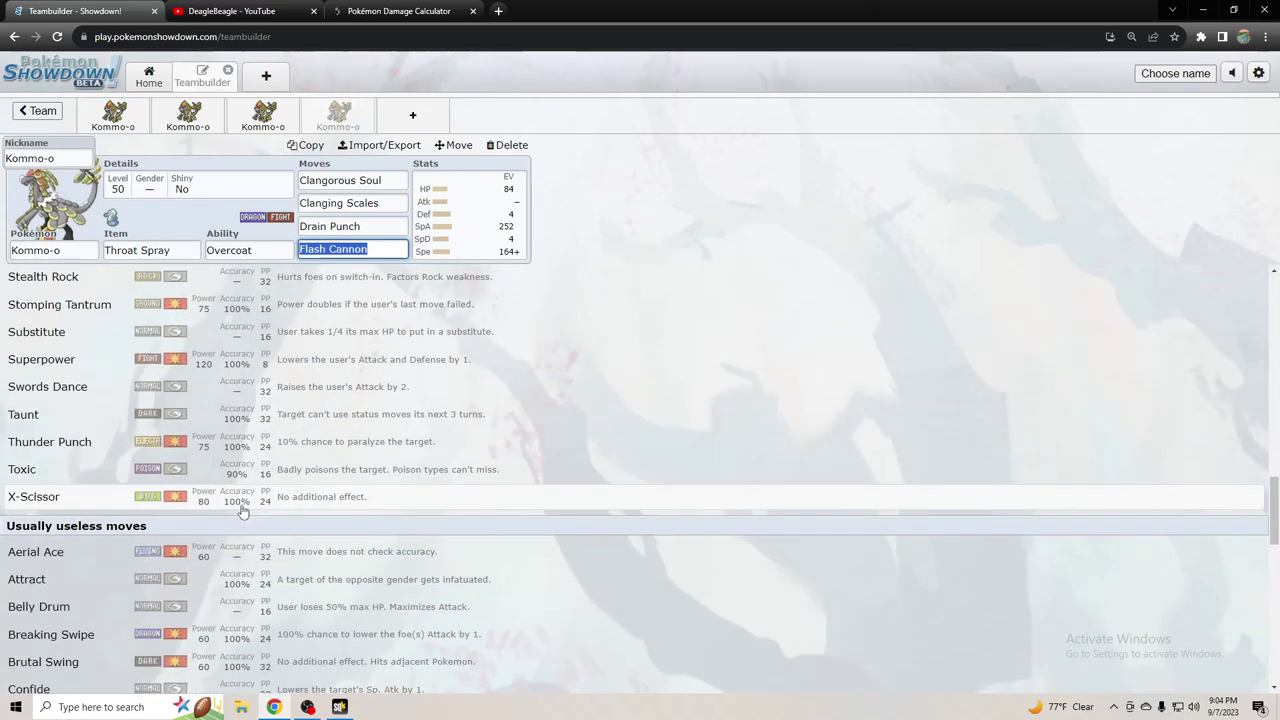
scroll(241, 511, down, 3)
scroll(240, 507, up, 15)
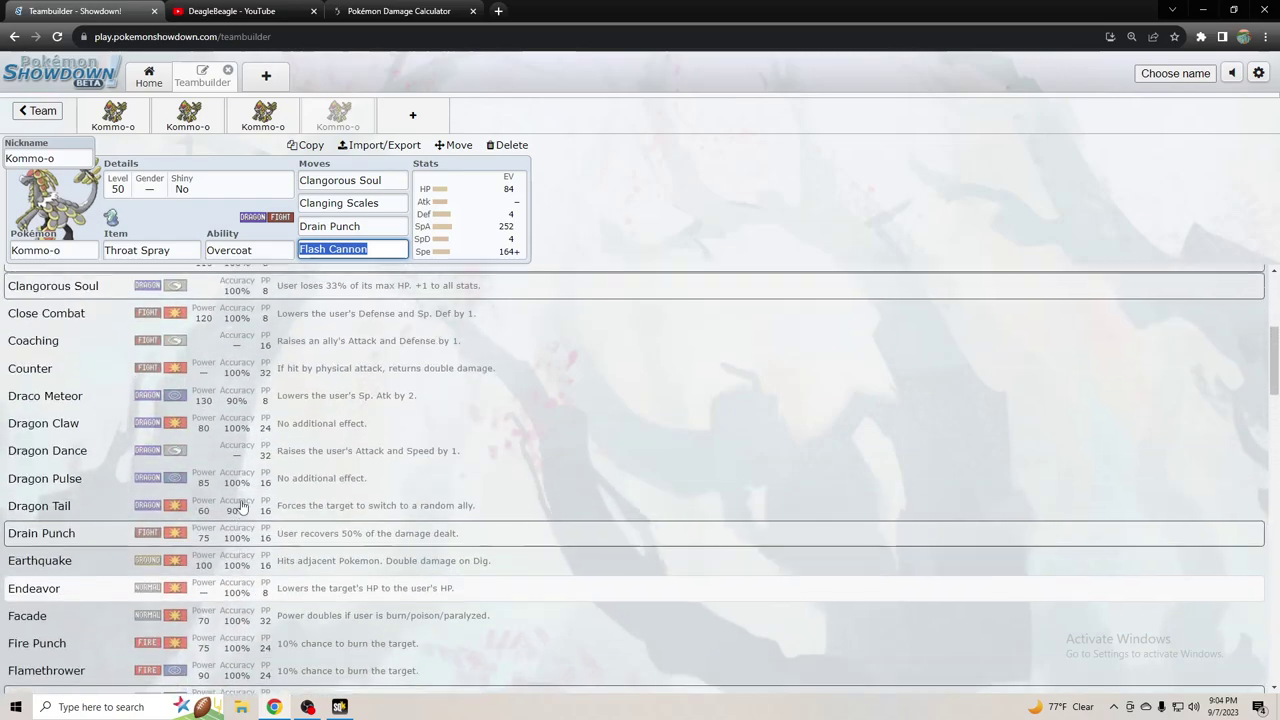
scroll(240, 507, up, 5)
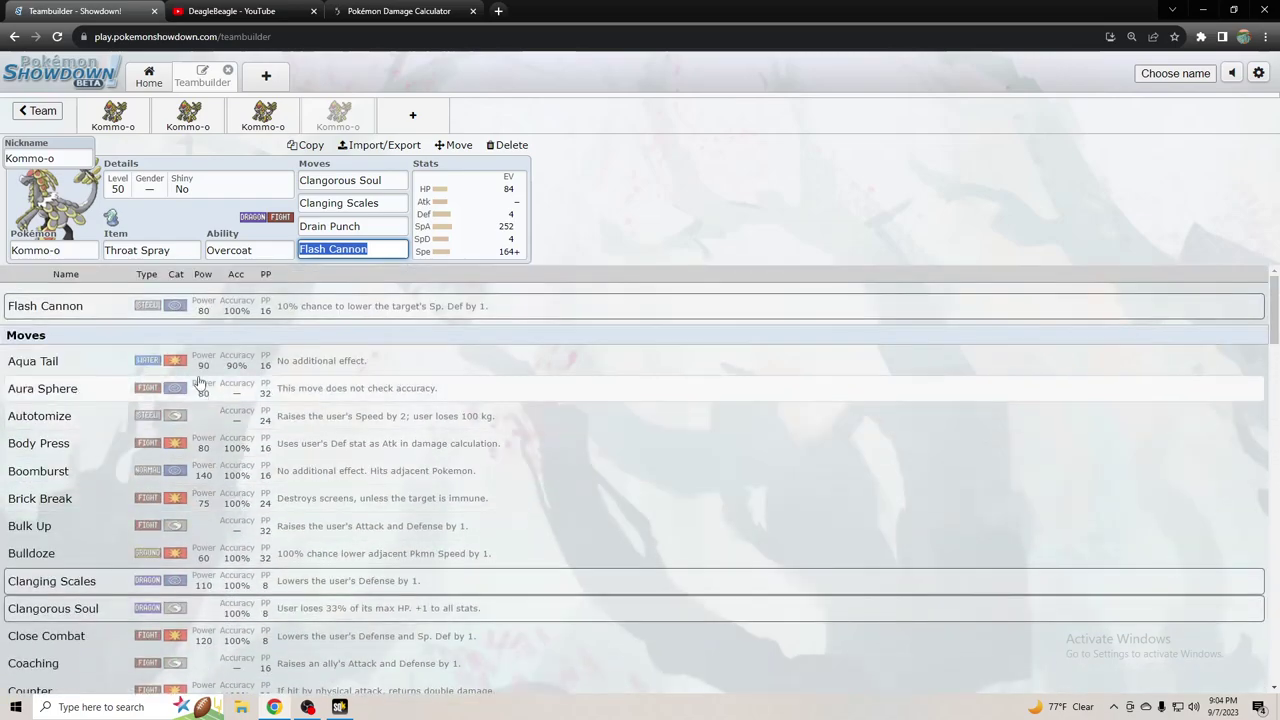
- Filter the fourth Kommo-o's move options to the Special category and look through the listed moves
click(175, 279)
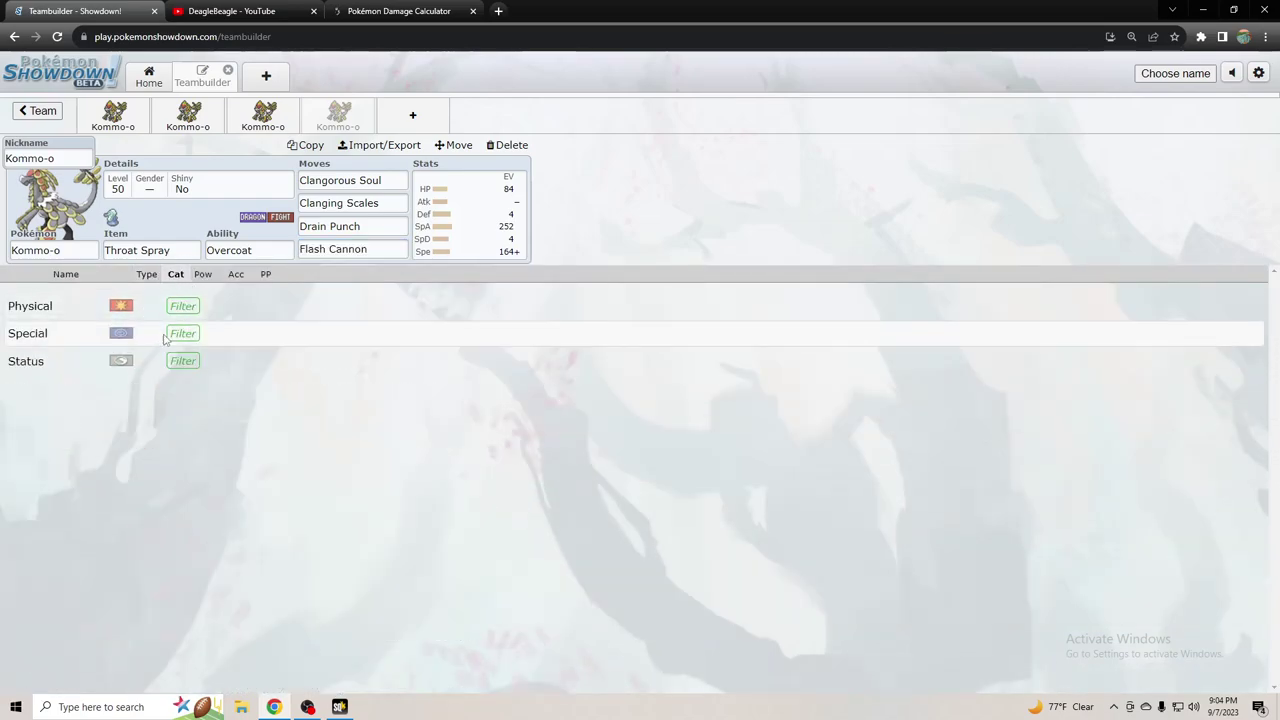
click(160, 335)
scroll(206, 438, down, 2)
scroll(204, 438, up, 1)
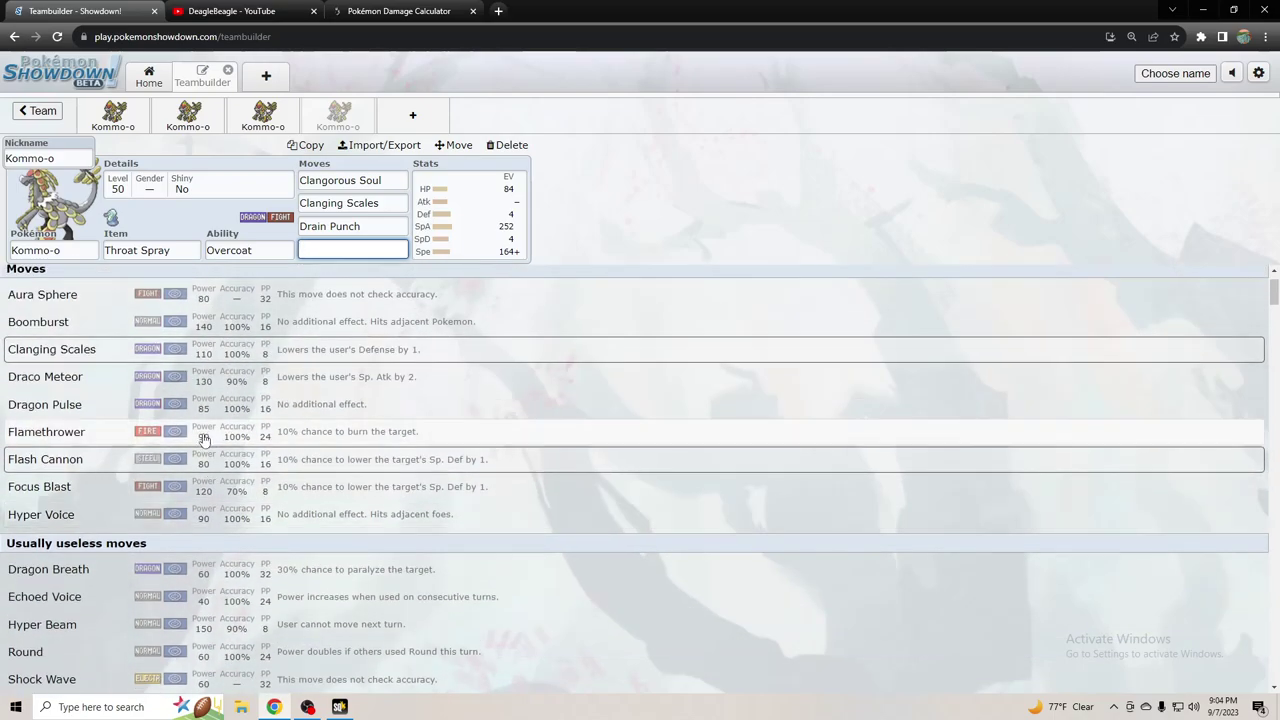
scroll(204, 438, up, 1)
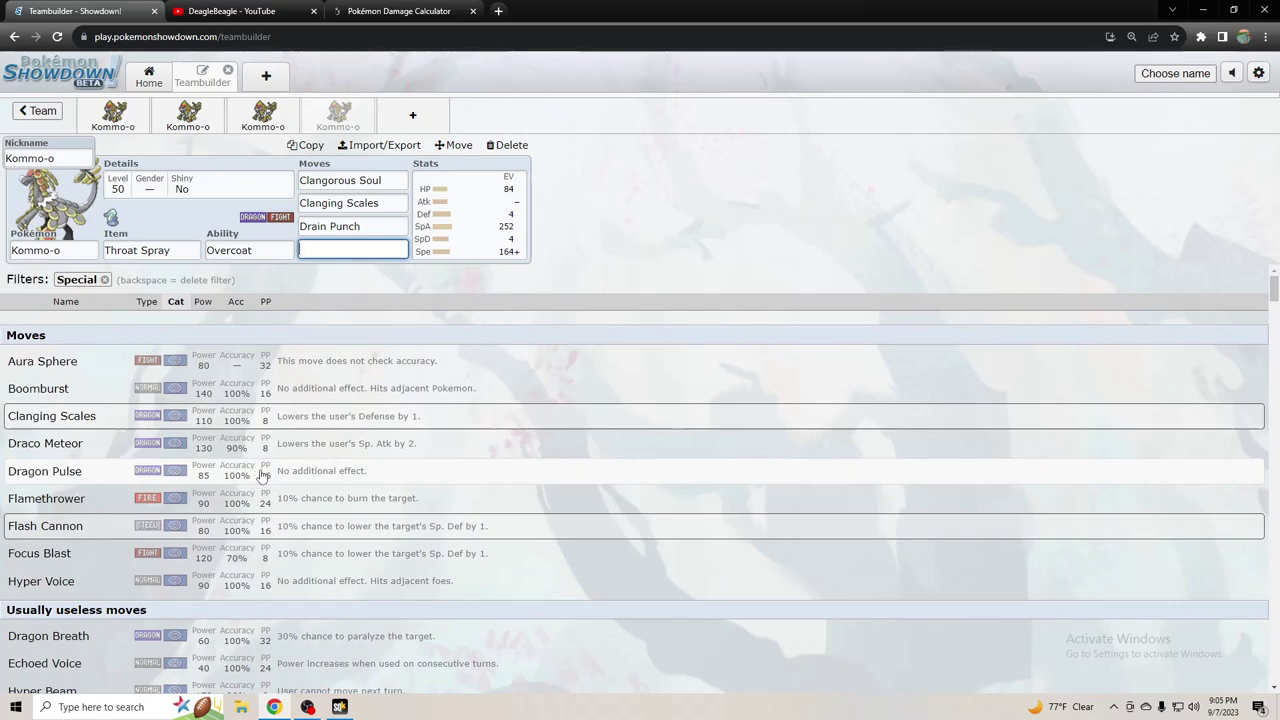
scroll(258, 476, down, 3)
scroll(258, 476, up, 3)
scroll(258, 476, down, 3)
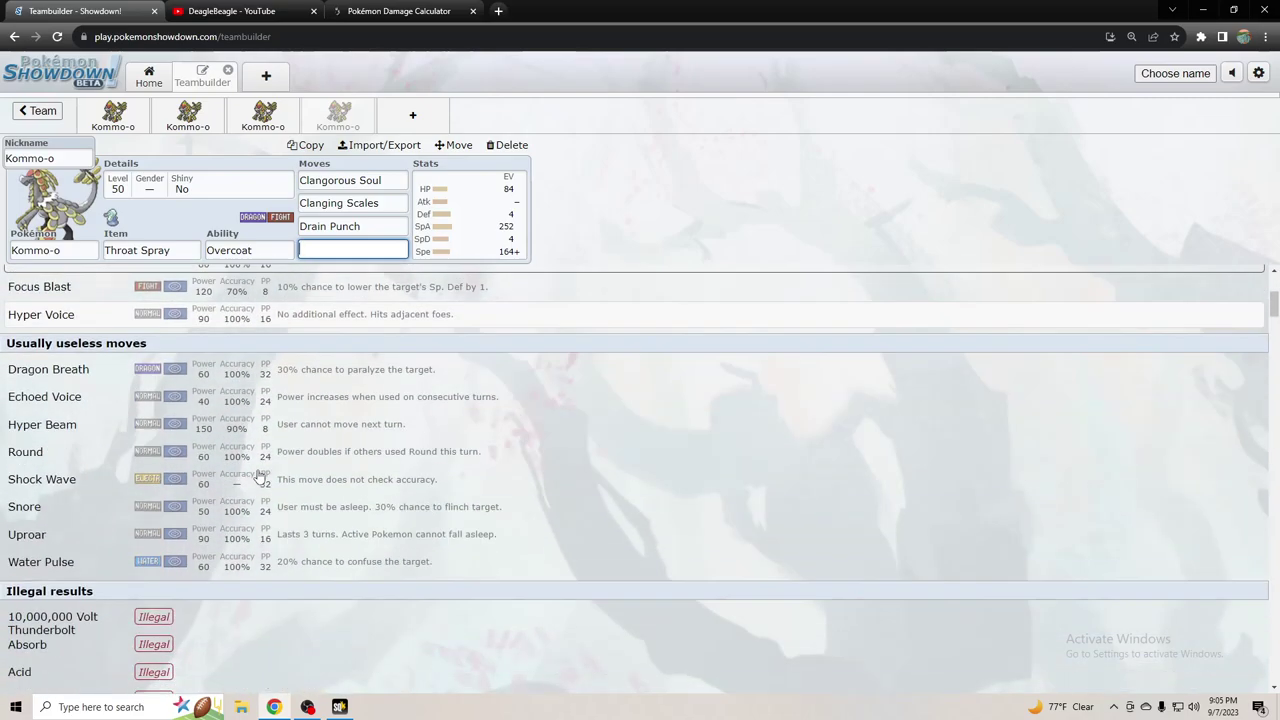
scroll(258, 476, up, 3)
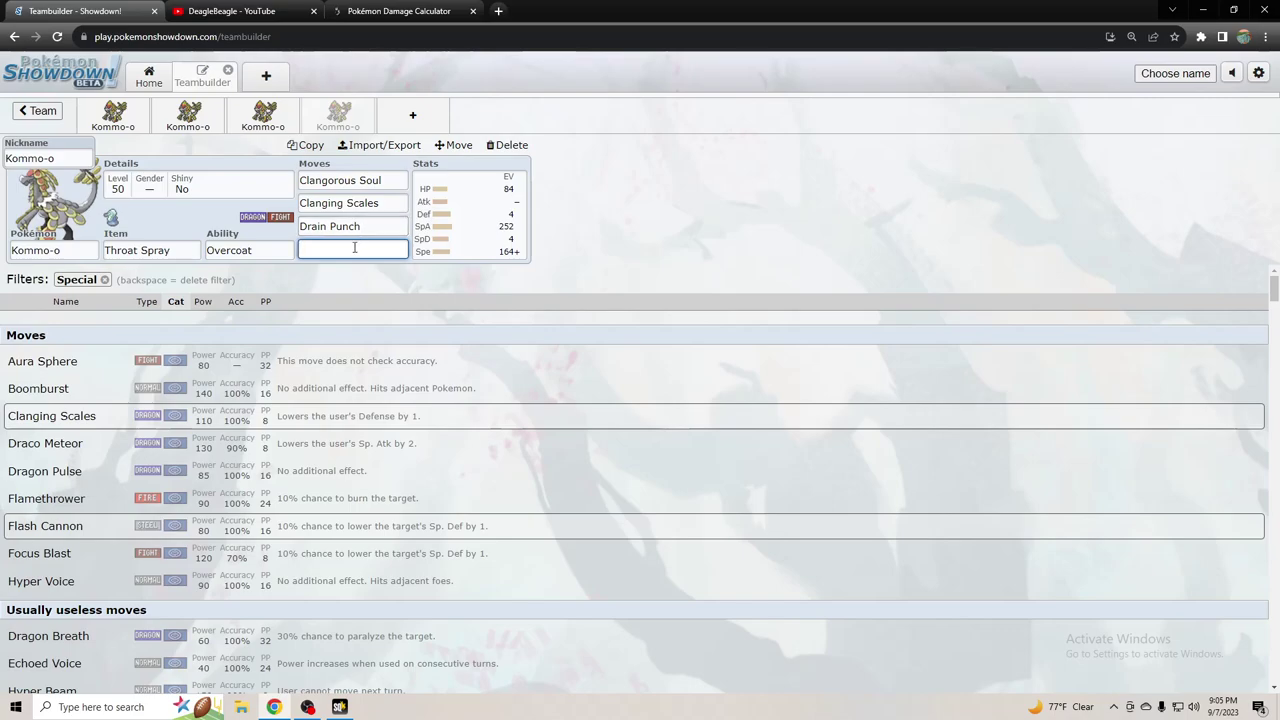
- Switch to the first Kommo-o's set and view the options for its Flash Cannon slot
click(123, 129)
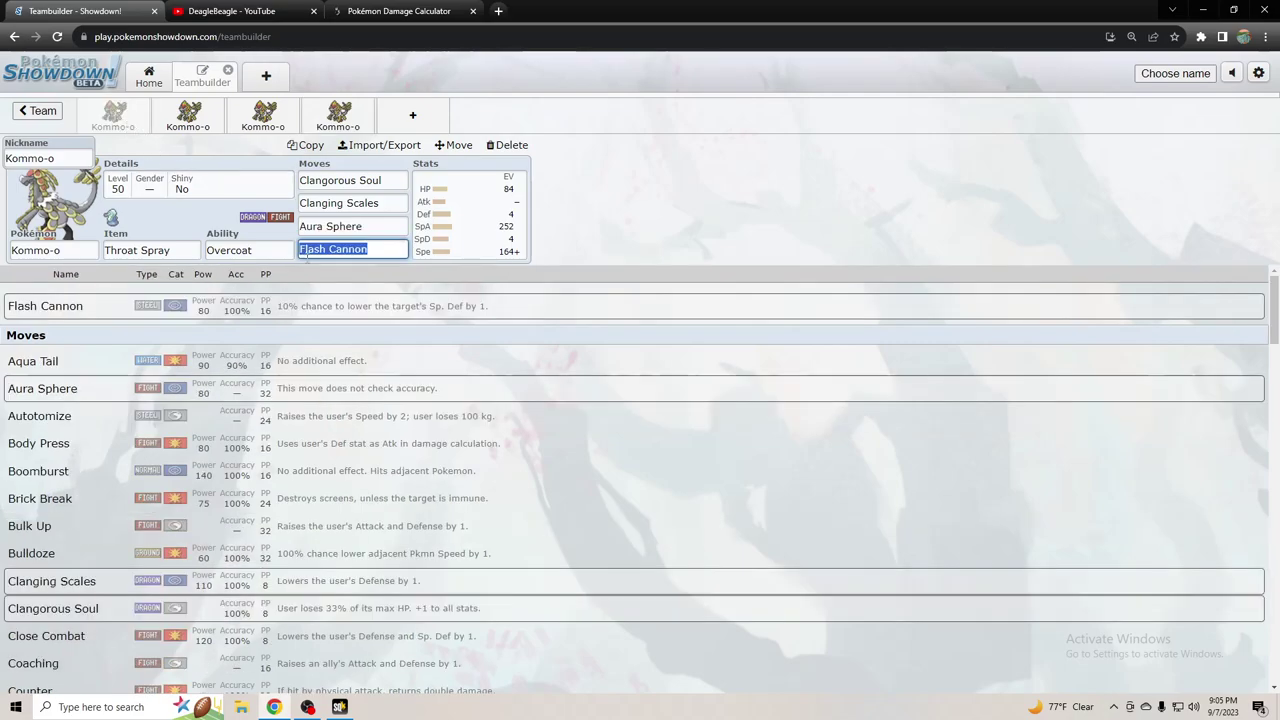